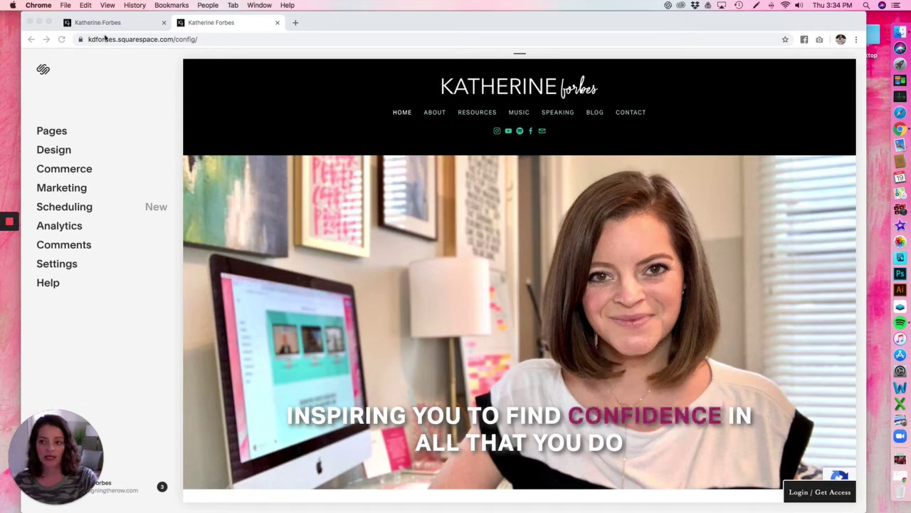
Open the site's page list in the first browser tab and the design settings in the second.
click(119, 23)
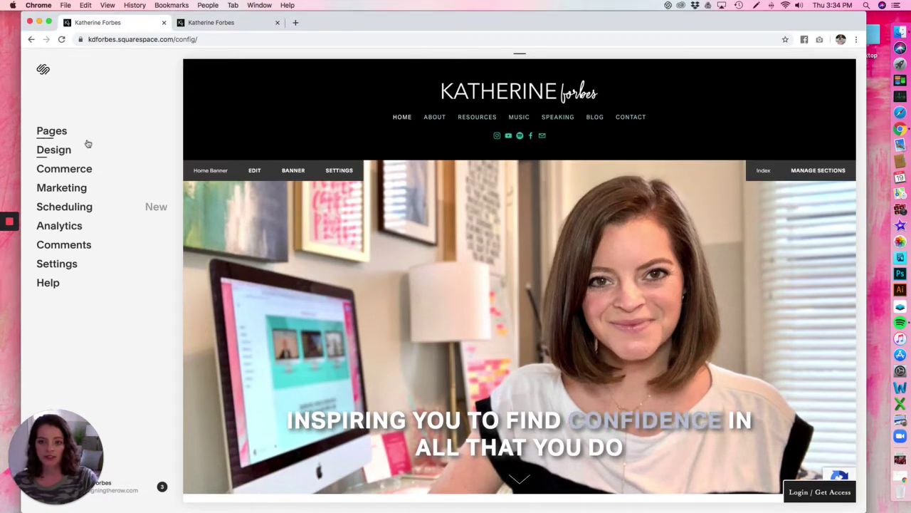
click(61, 135)
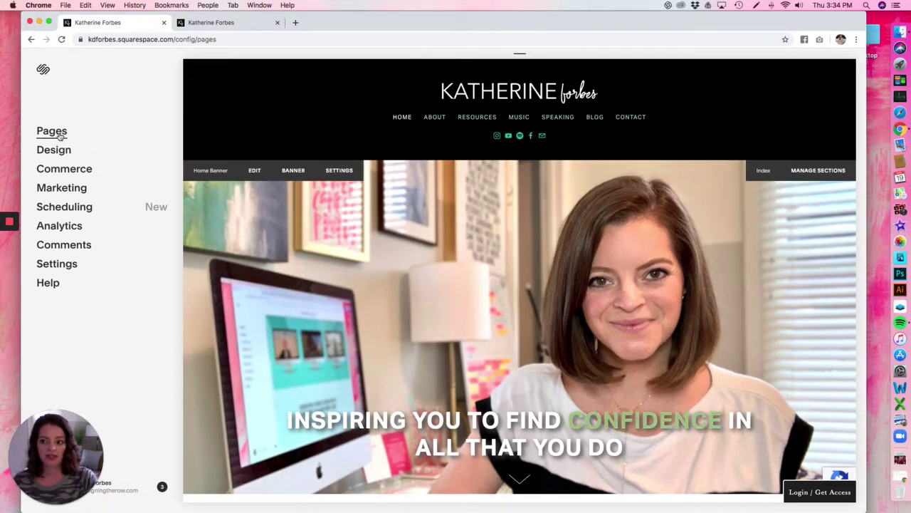
click(210, 23)
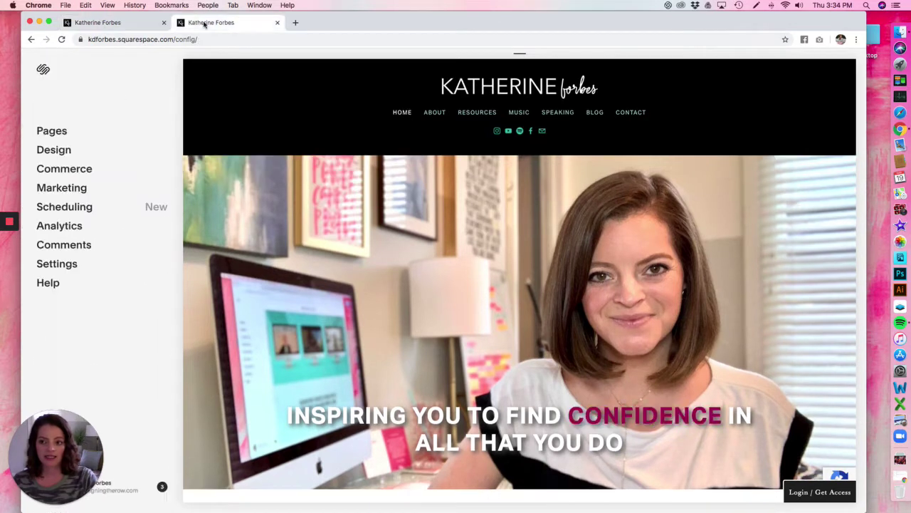
click(60, 156)
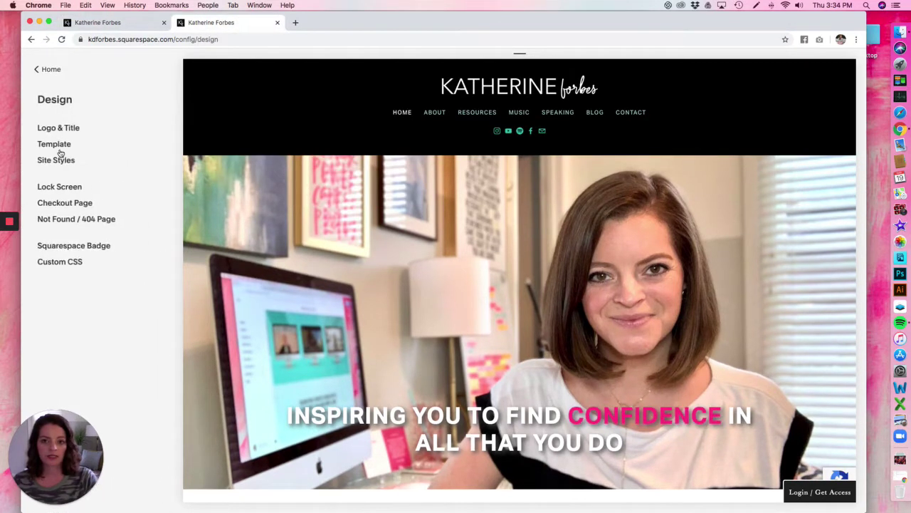
Add a new cover page named "Landing Page" to the Not Linked section of the site's pages.
click(121, 22)
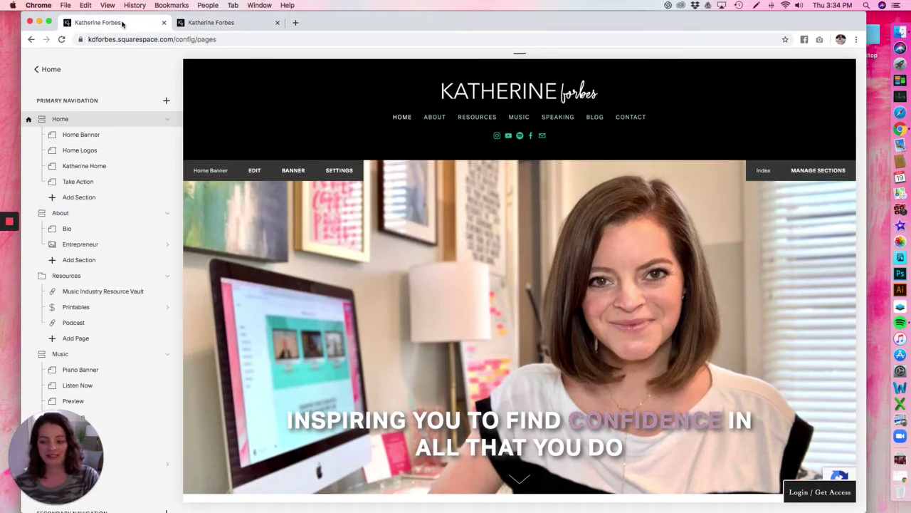
scroll(148, 155, down, 10)
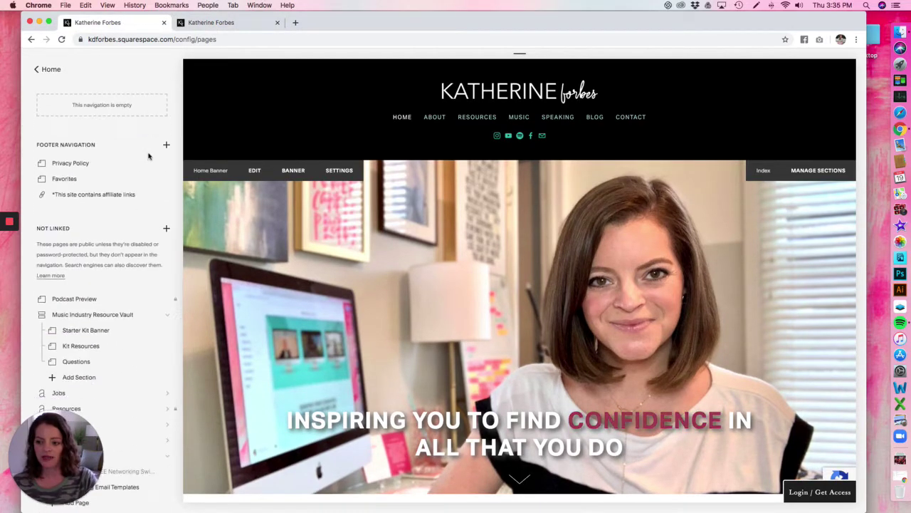
scroll(148, 155, down, 2)
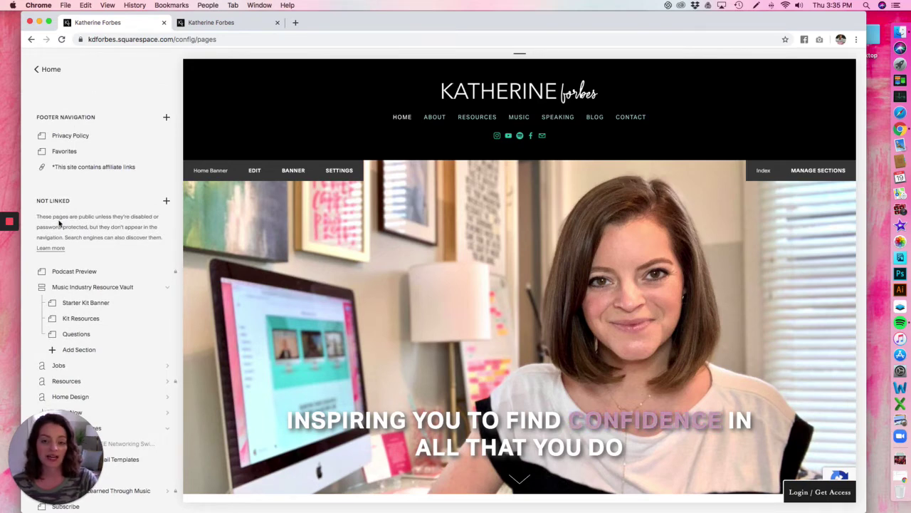
click(166, 203)
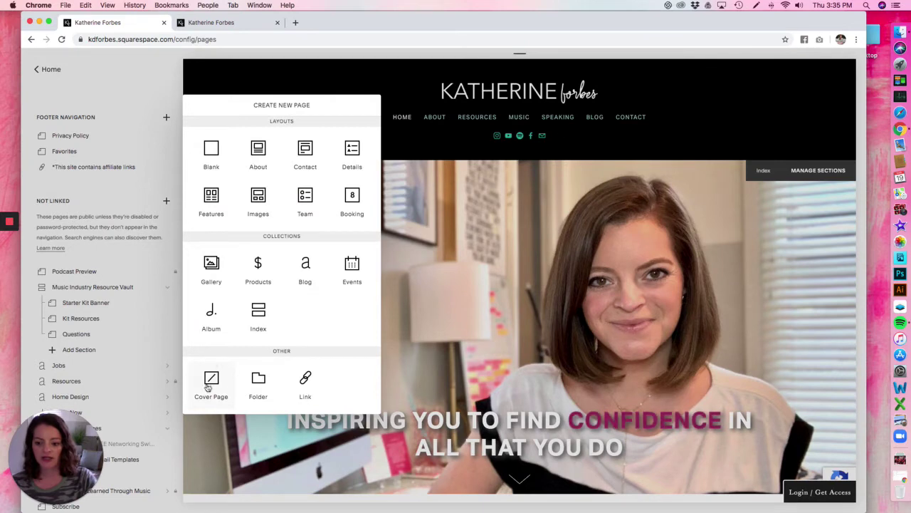
click(210, 384)
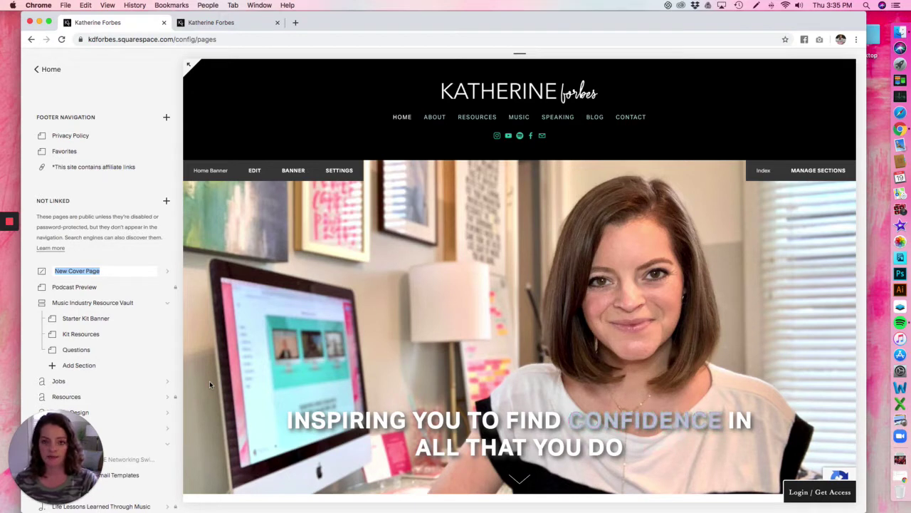
text(Landing Page)
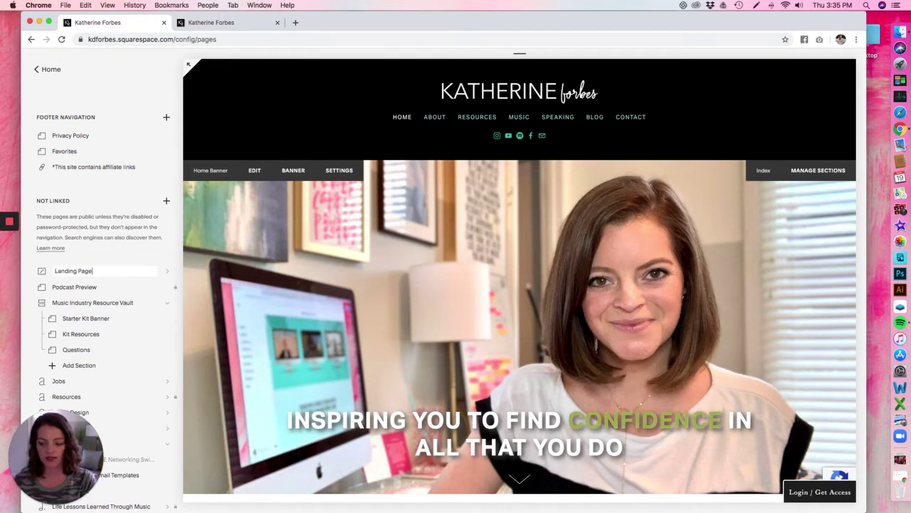
key(Return)
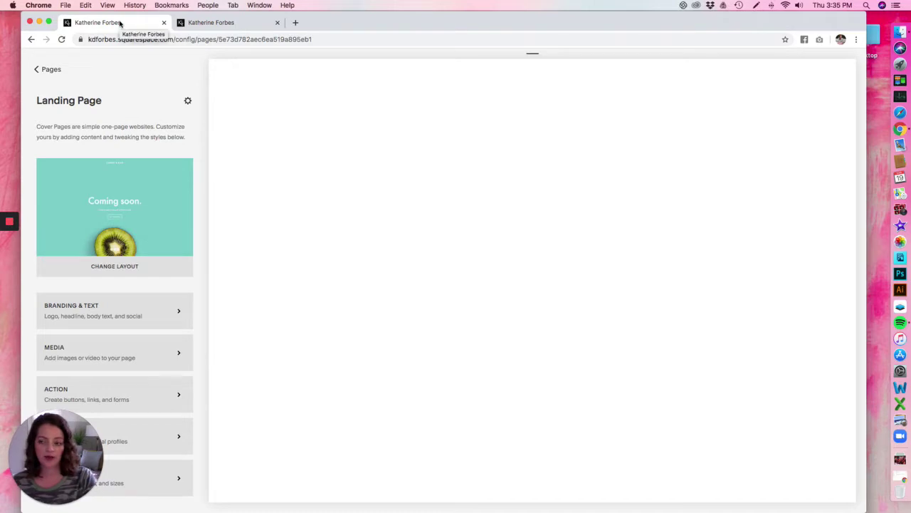
Open Site Styles in the second browser tab and look over the site-wide style options.
click(240, 24)
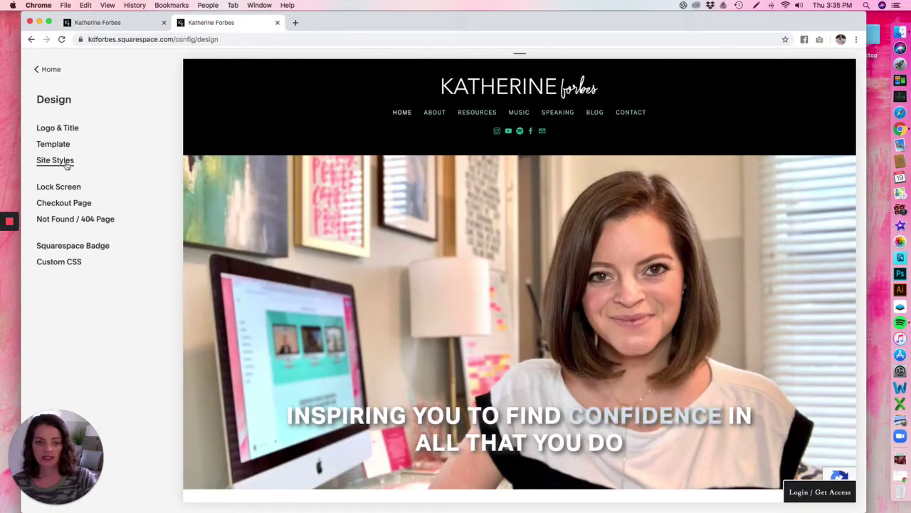
click(64, 161)
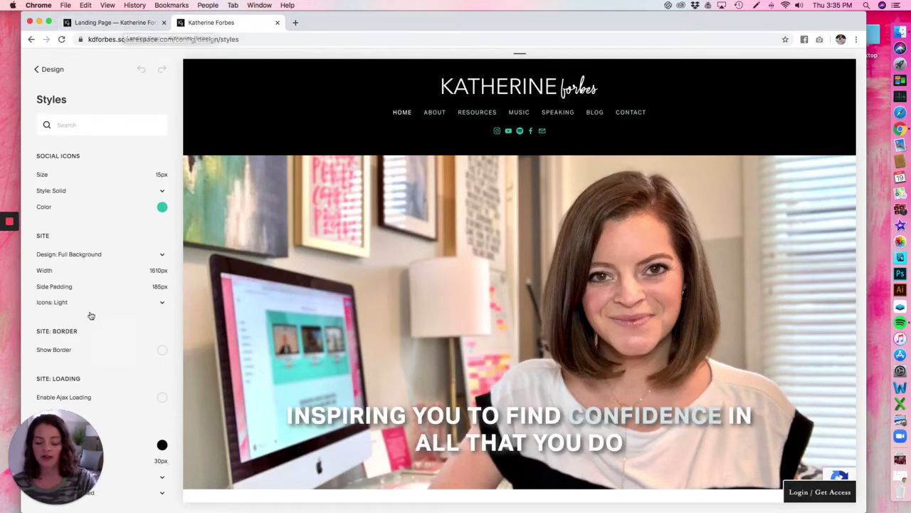
scroll(118, 283, down, 5)
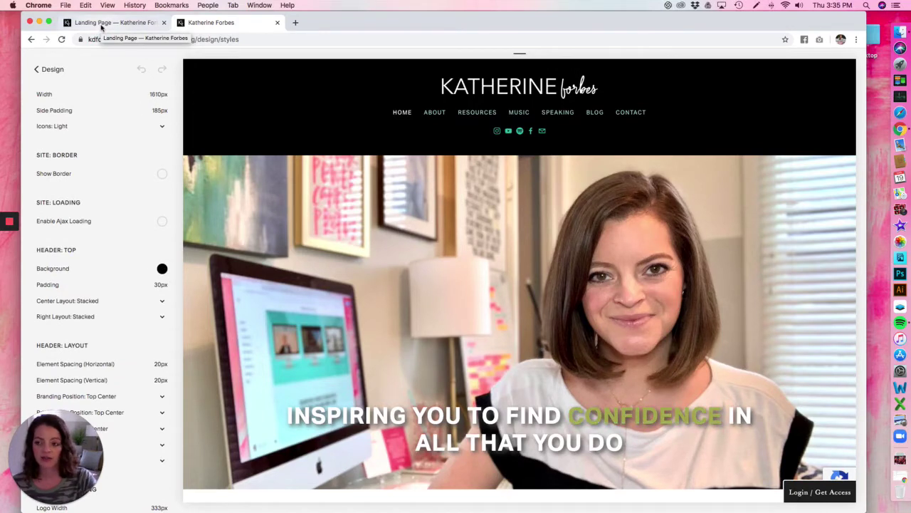
Open the layout choices for the Landing Page cover page and examine the available layout categories.
click(101, 26)
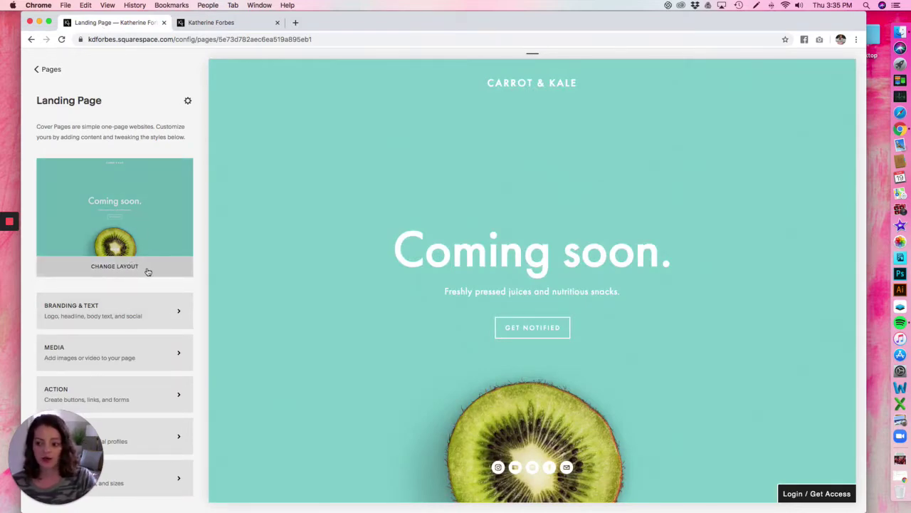
click(115, 268)
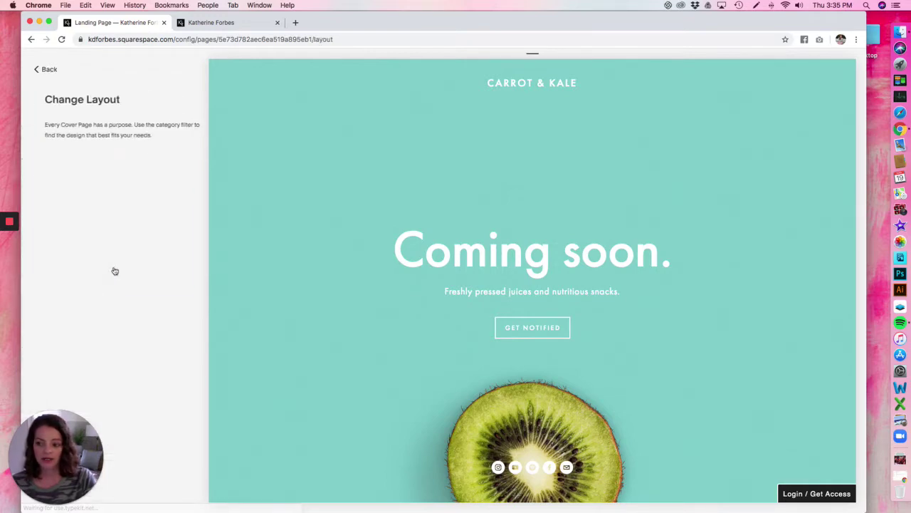
scroll(142, 270, down, 5)
scroll(143, 271, down, 5)
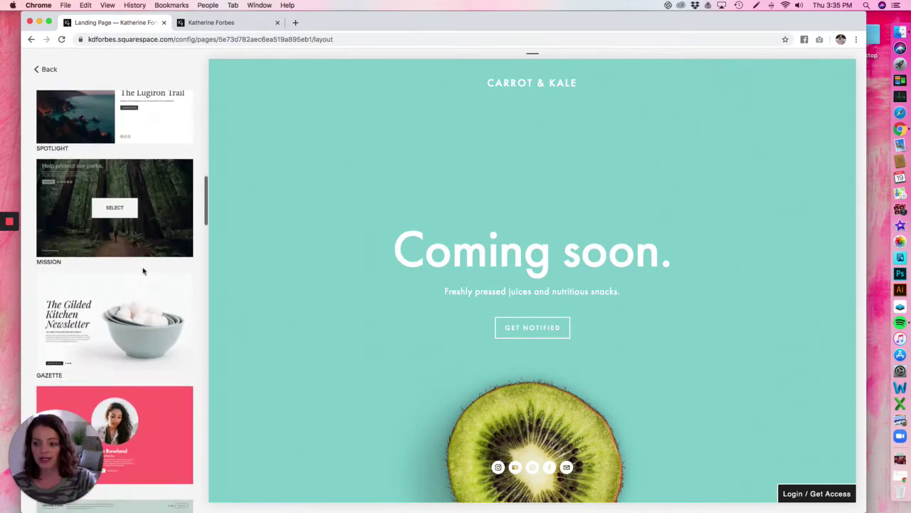
scroll(146, 285, up, 10)
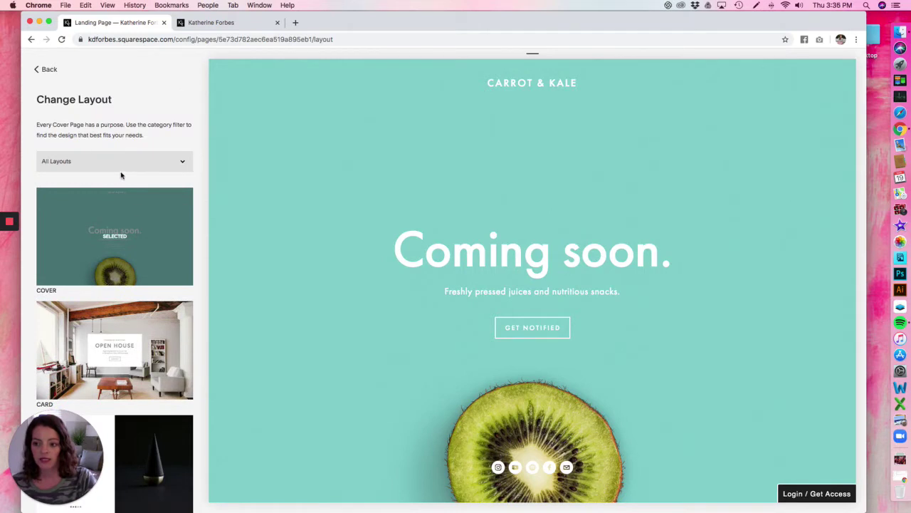
click(103, 167)
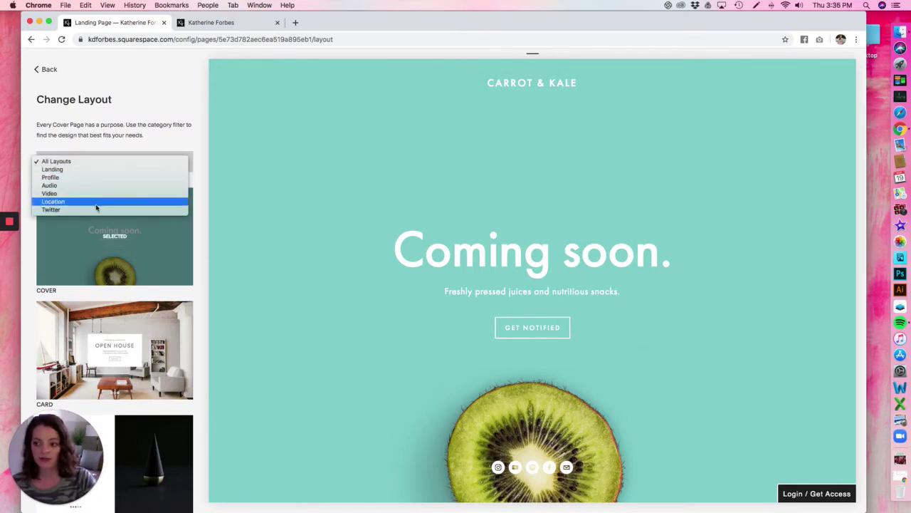
click(119, 148)
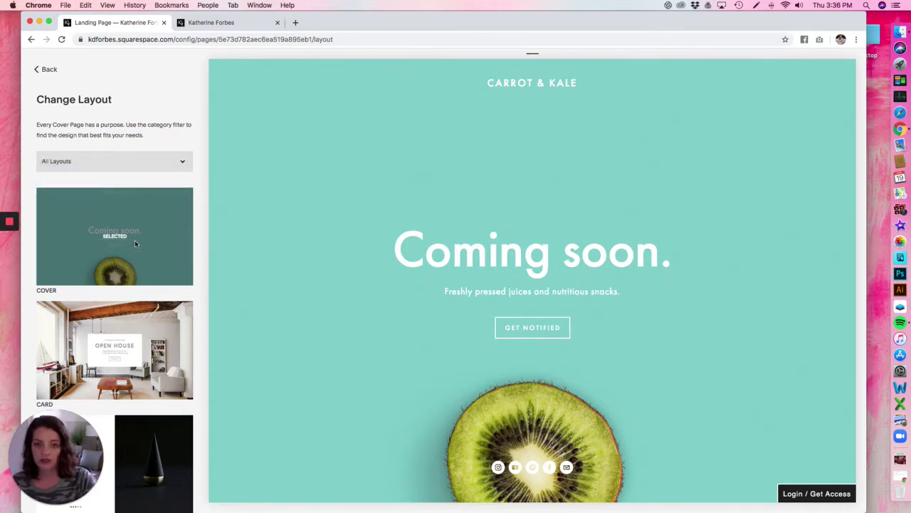
Browse the cover page designs under All Layouts, from Cover through to Debut.
scroll(135, 243, down, 5)
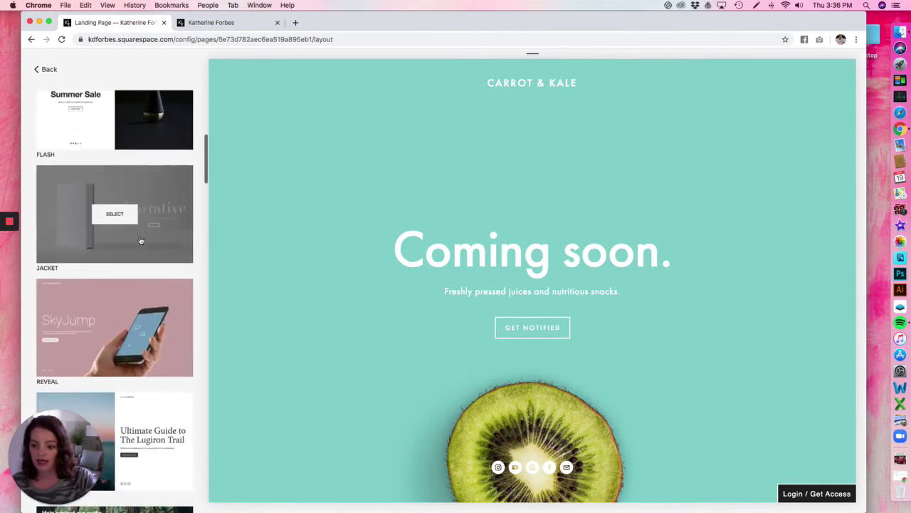
scroll(141, 241, down, 8)
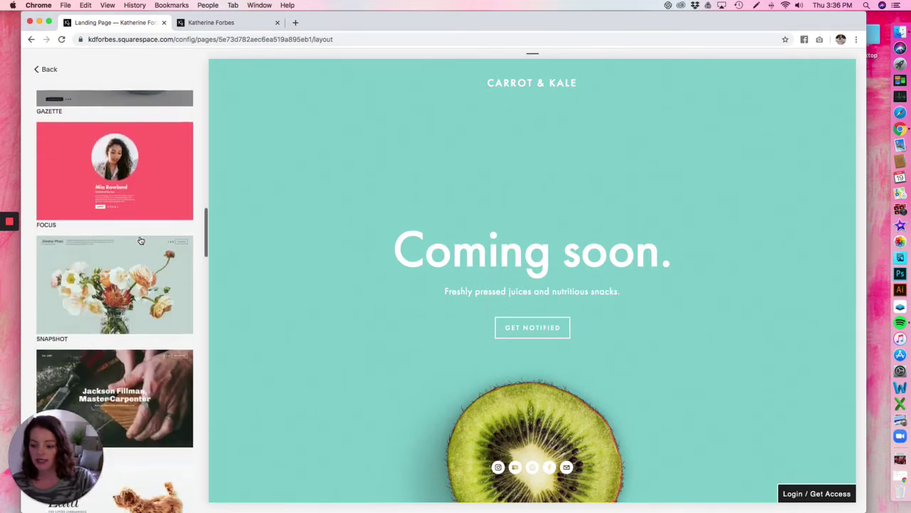
scroll(141, 240, down, 7)
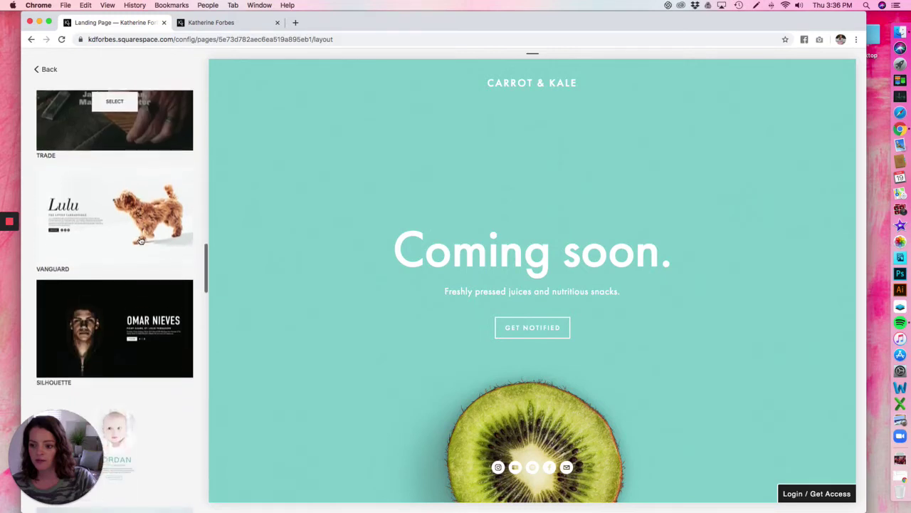
scroll(141, 240, down, 8)
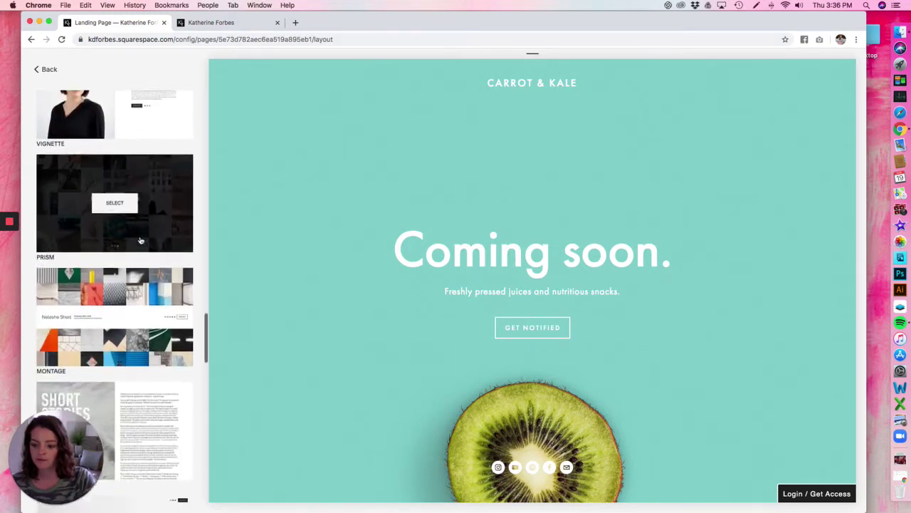
scroll(141, 240, down, 2)
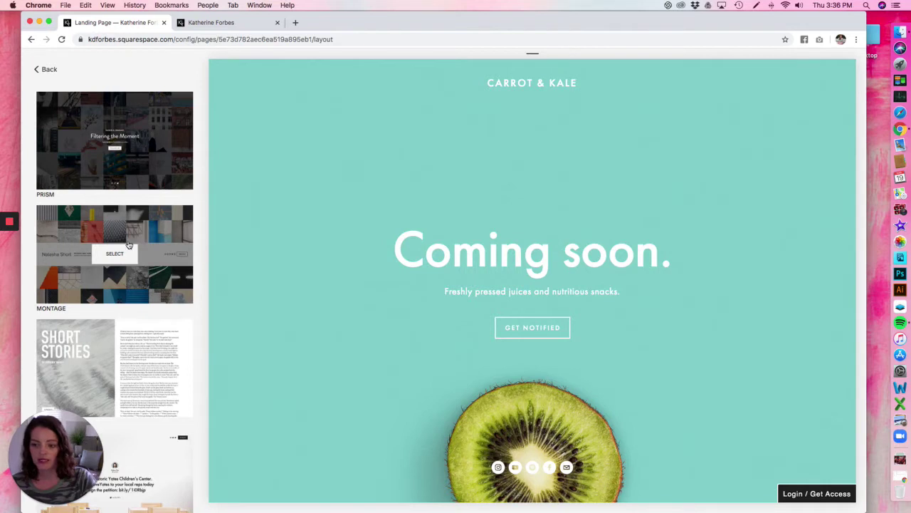
scroll(142, 229, down, 14)
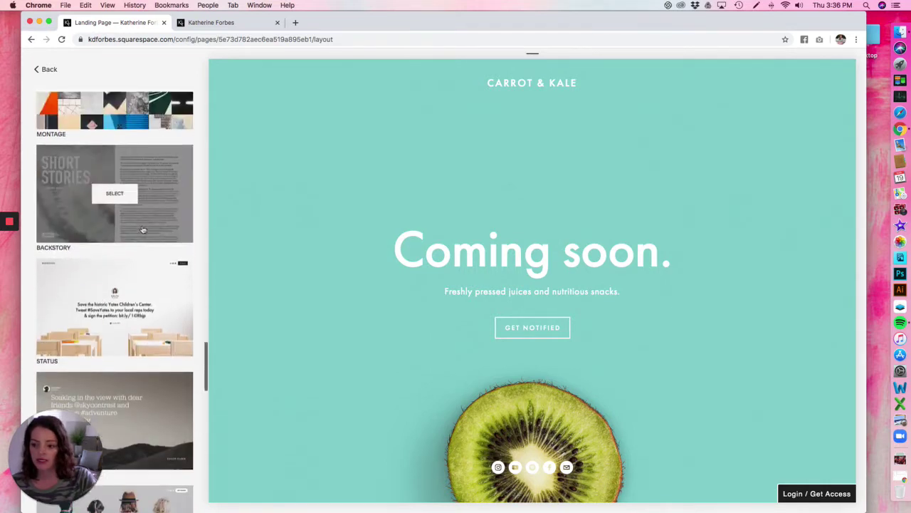
scroll(142, 230, down, 5)
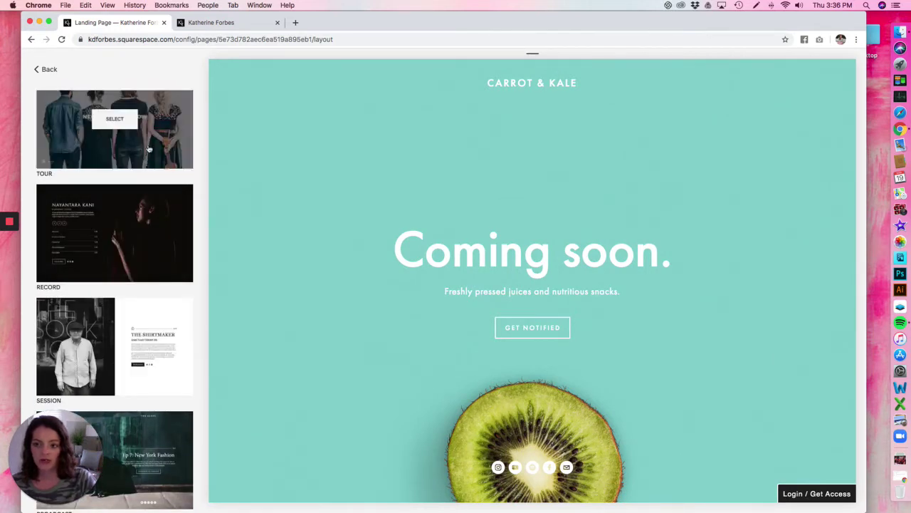
scroll(149, 148, up, 2)
scroll(149, 148, down, 10)
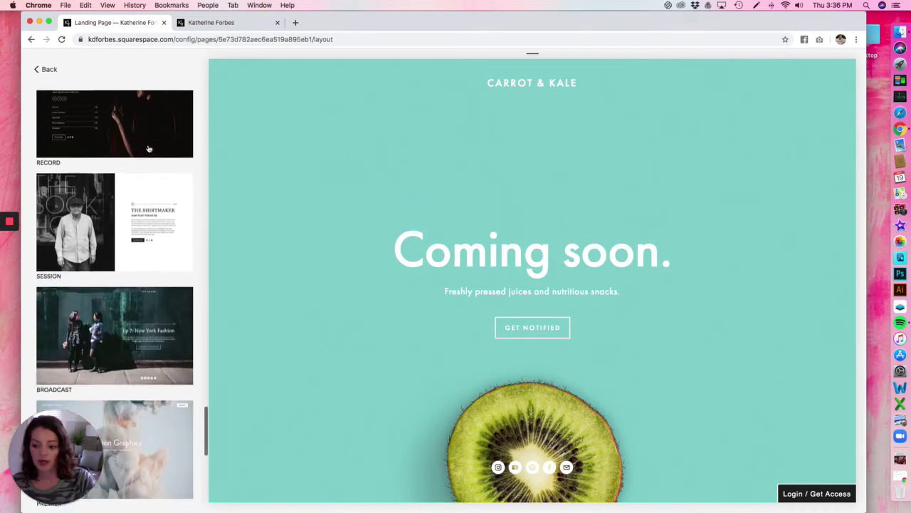
scroll(149, 148, down, 5)
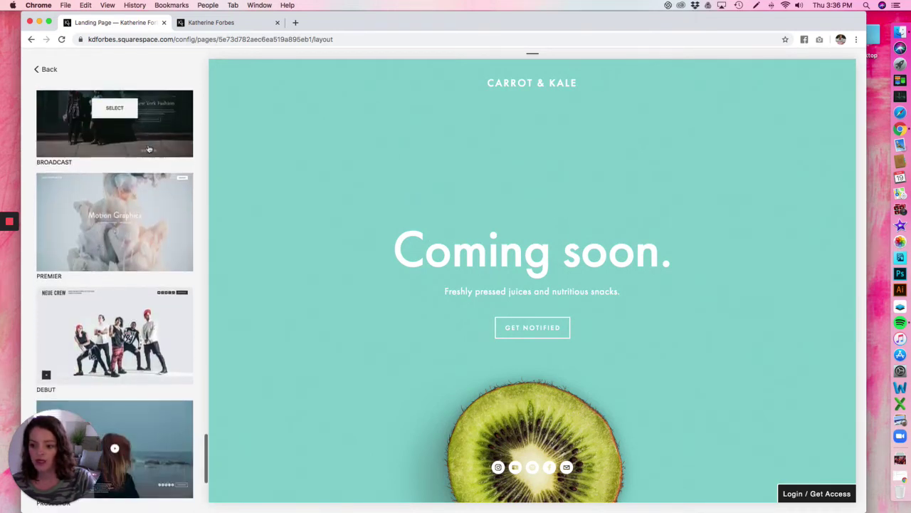
scroll(107, 284, down, 6)
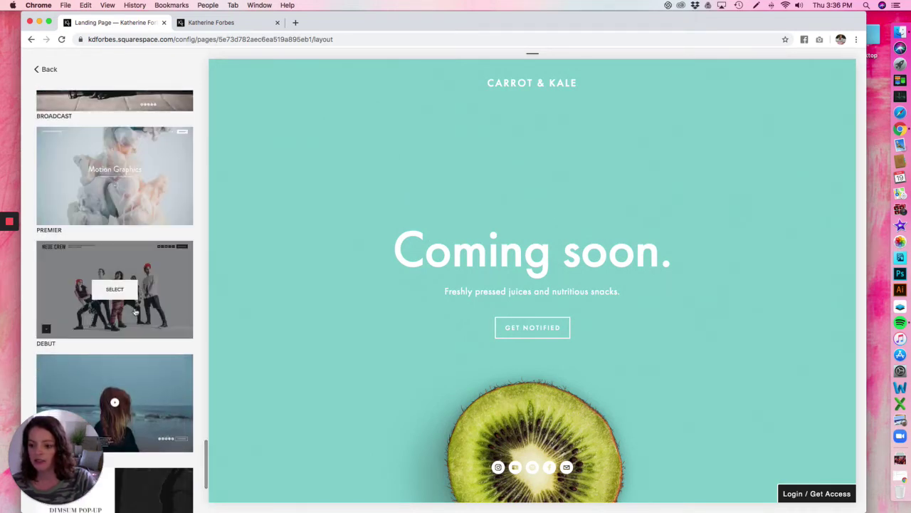
scroll(132, 287, up, 1)
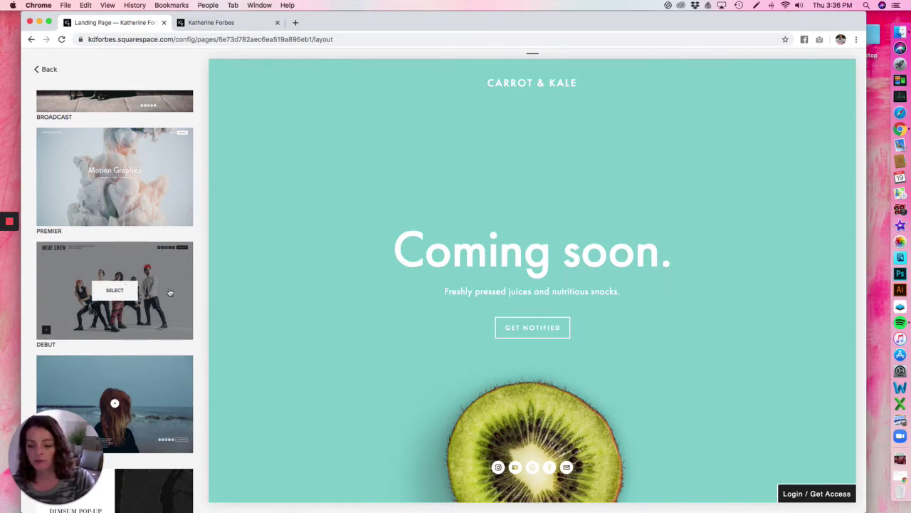
Apply the Debut layout to the Landing Page, save it, and return to the page's content options.
click(115, 290)
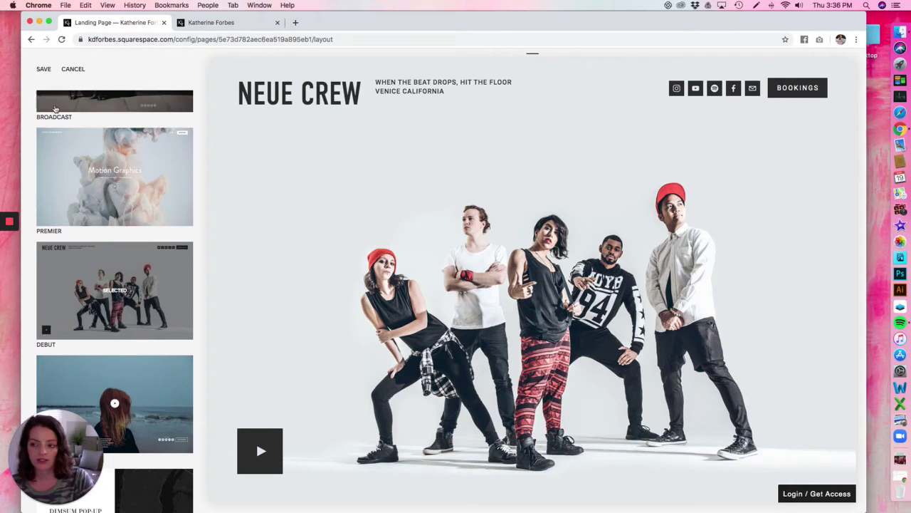
click(44, 70)
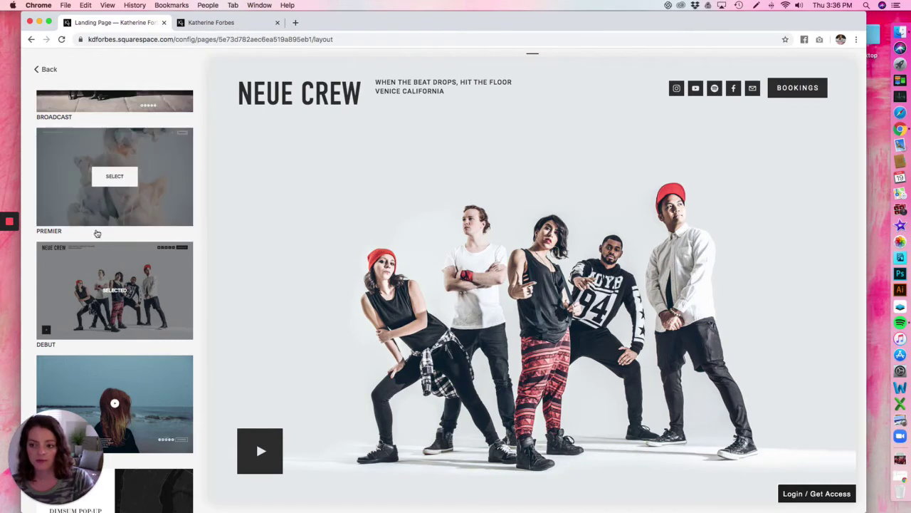
click(47, 70)
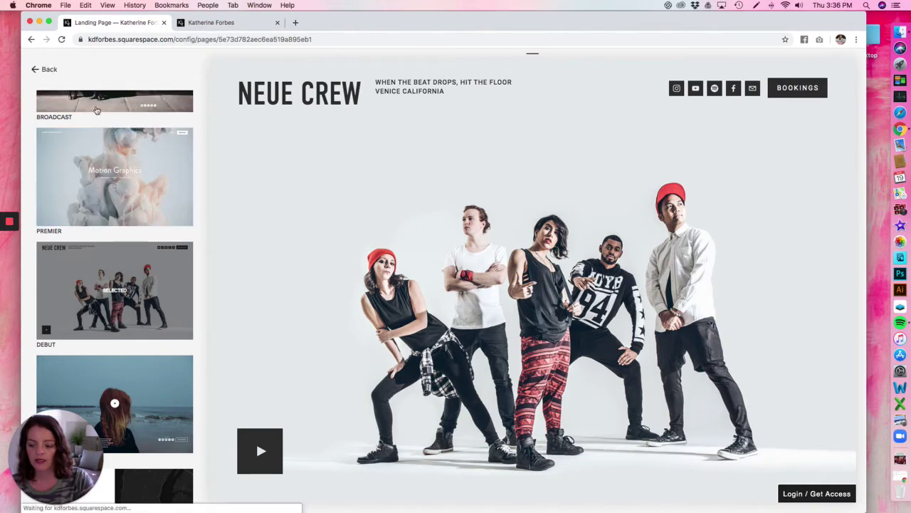
scroll(150, 259, down, 2)
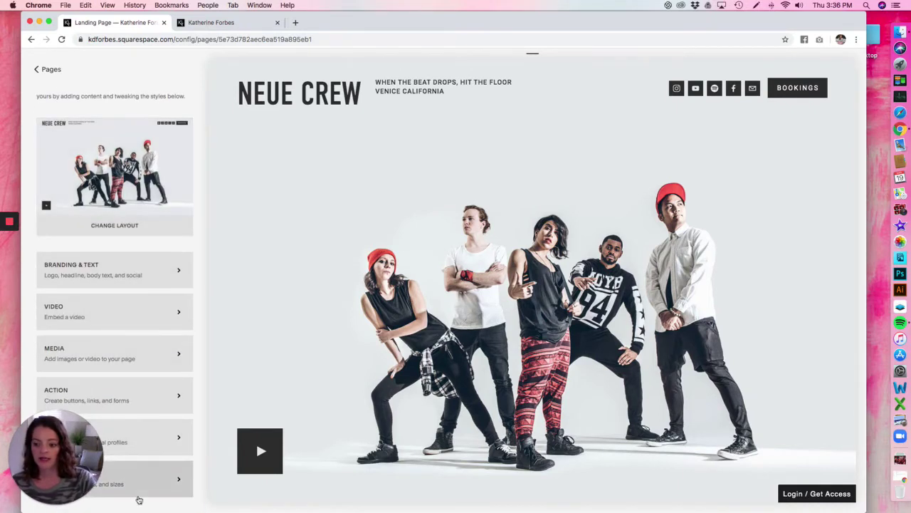
Switch the cover page's branding from text to logo and upload MBBlogo-new.png from the Logos folder on the desktop.
click(142, 270)
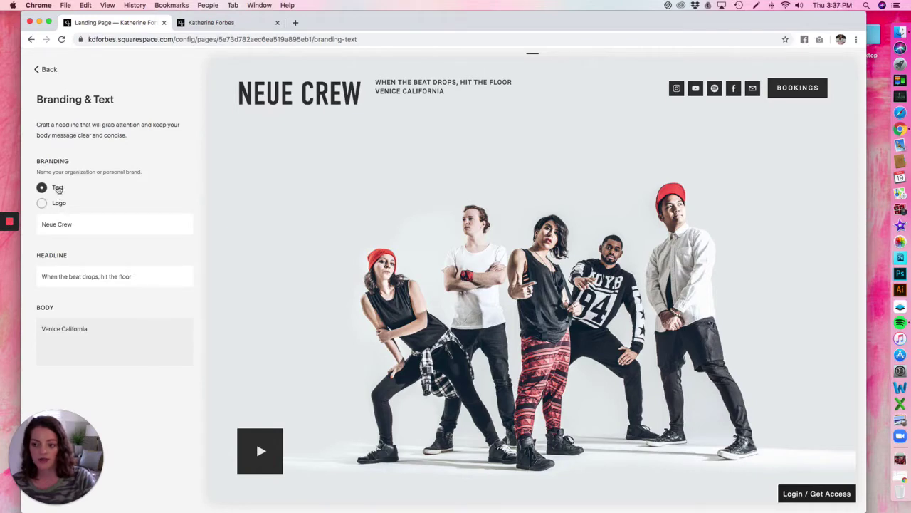
click(60, 205)
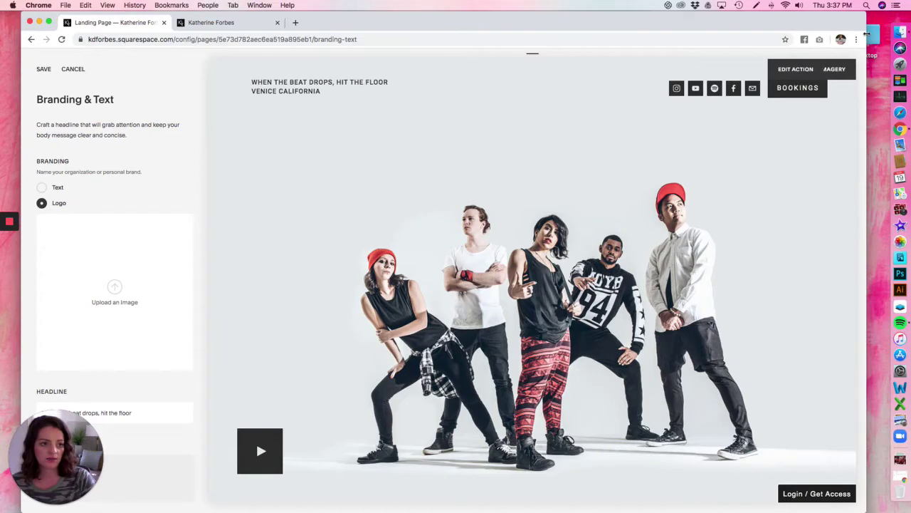
click(898, 33)
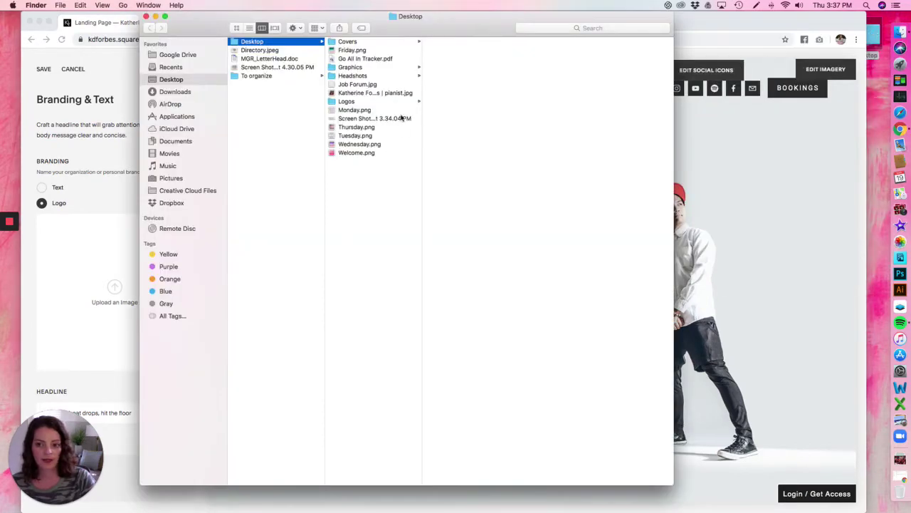
click(354, 102)
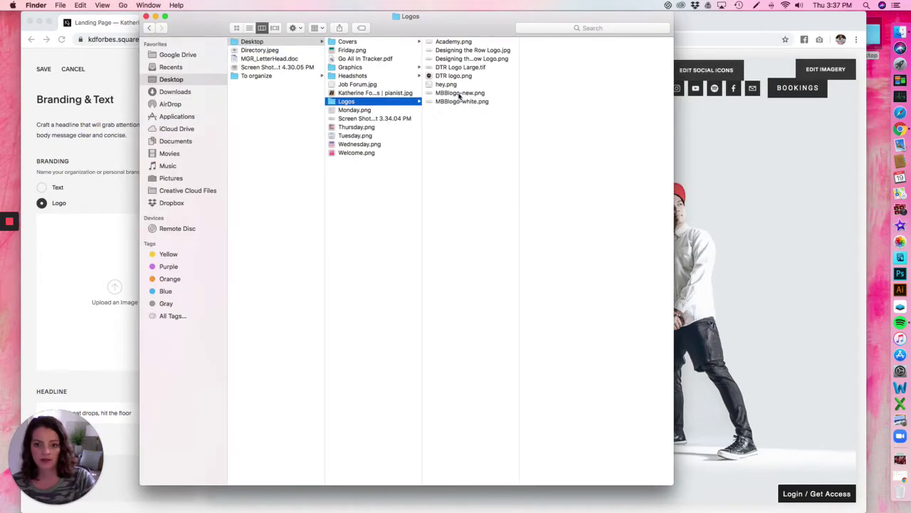
click(459, 93)
mouse_move(459, 94)
mouse_down()
mouse_move(100, 260)
mouse_move(502, 75)
mouse_move(470, 95)
mouse_up()
drag(226, 269, 85, 285)
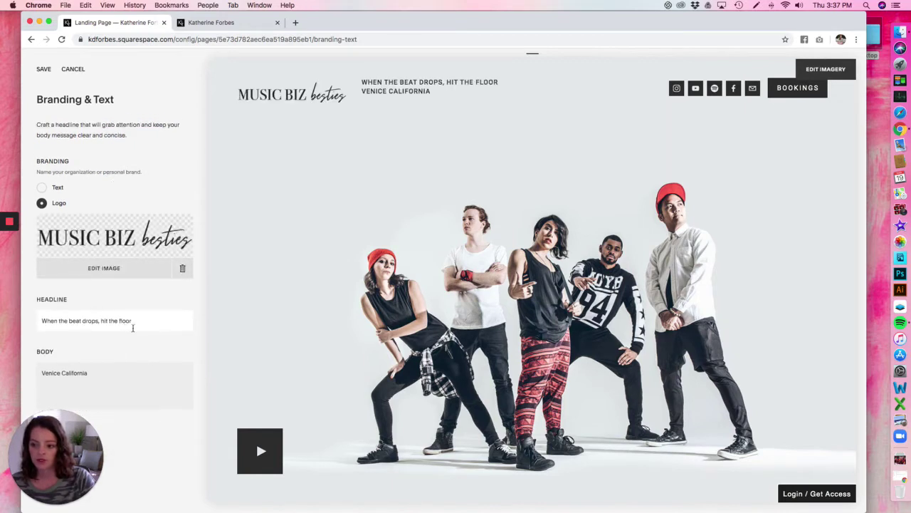
Replace the cover page headline with "Headline goes here".
drag(133, 321, 30, 320)
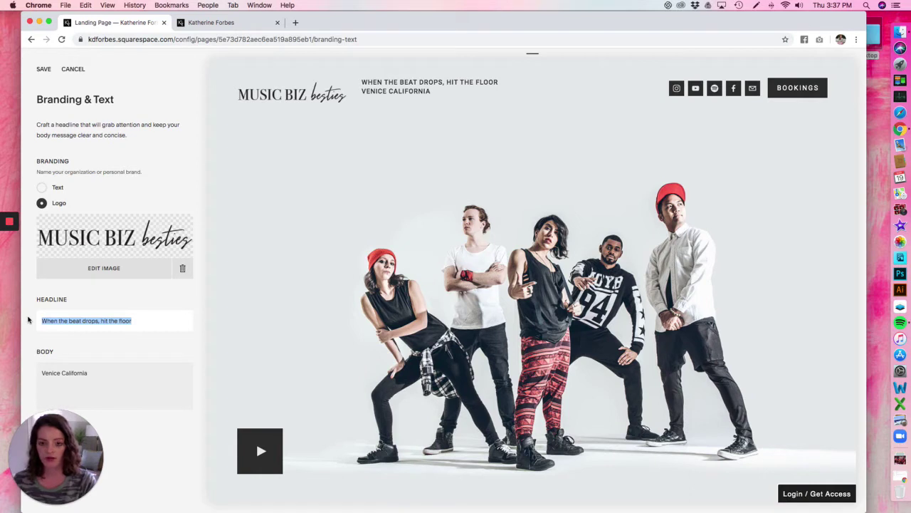
text(Headline )
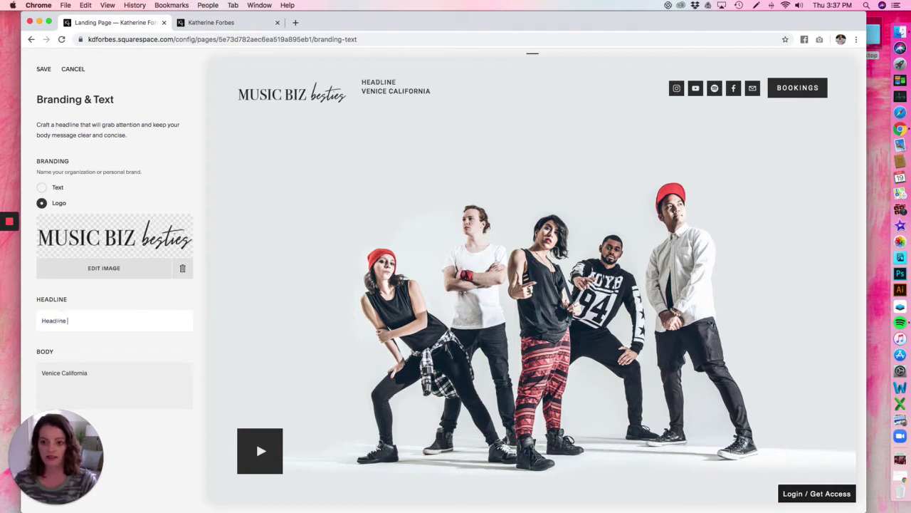
text(goes here)
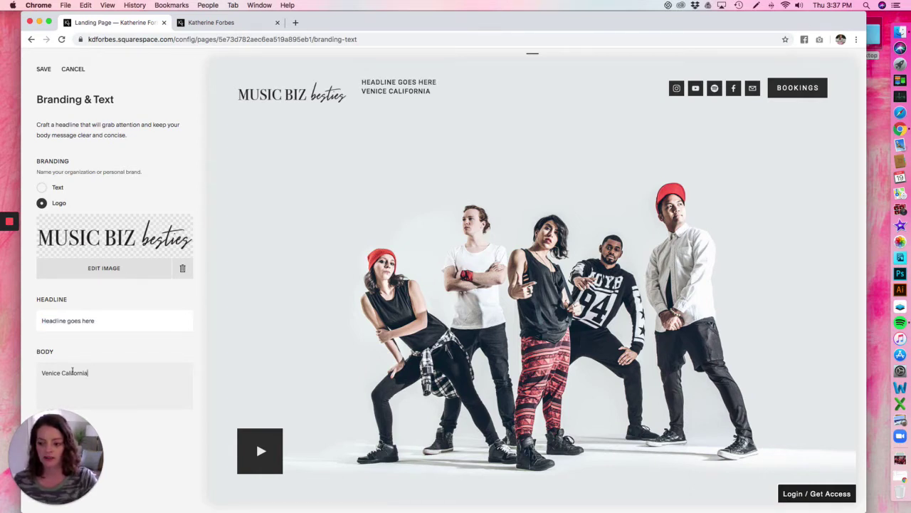
Replace the body text with "Body of the landing page goes here" and save the Branding & Text settings.
drag(88, 372, 37, 370)
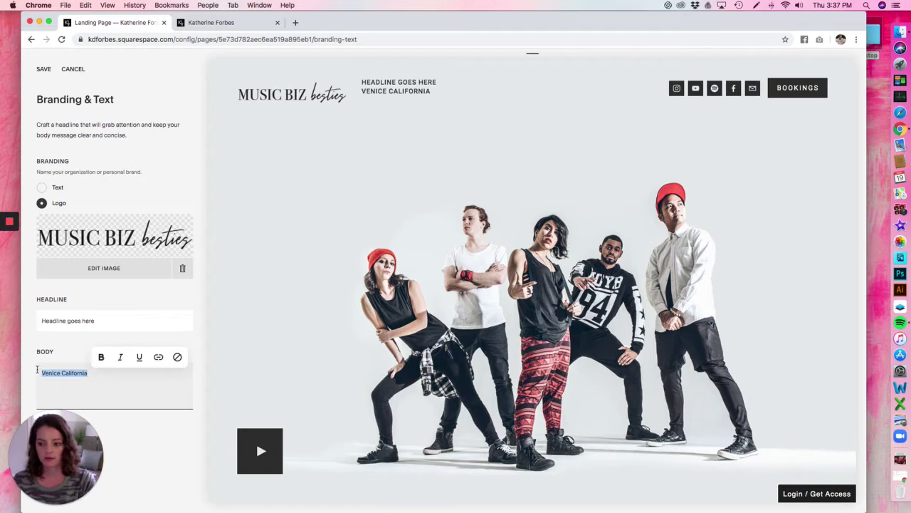
text(Body of the landing pag)
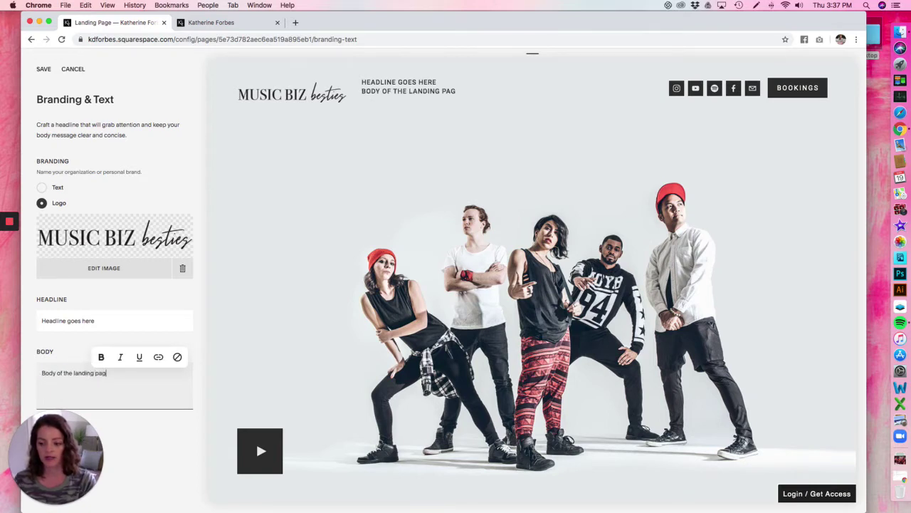
text(e goes here)
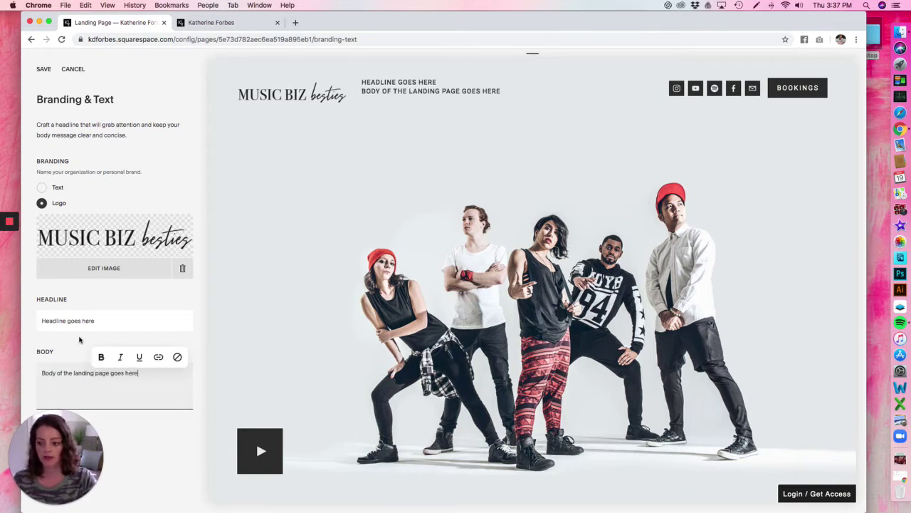
drag(143, 374, 104, 374)
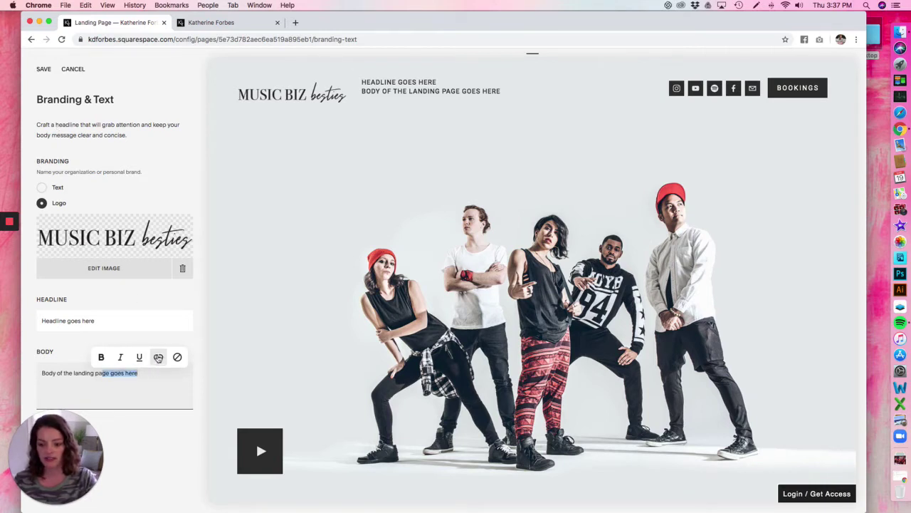
click(151, 383)
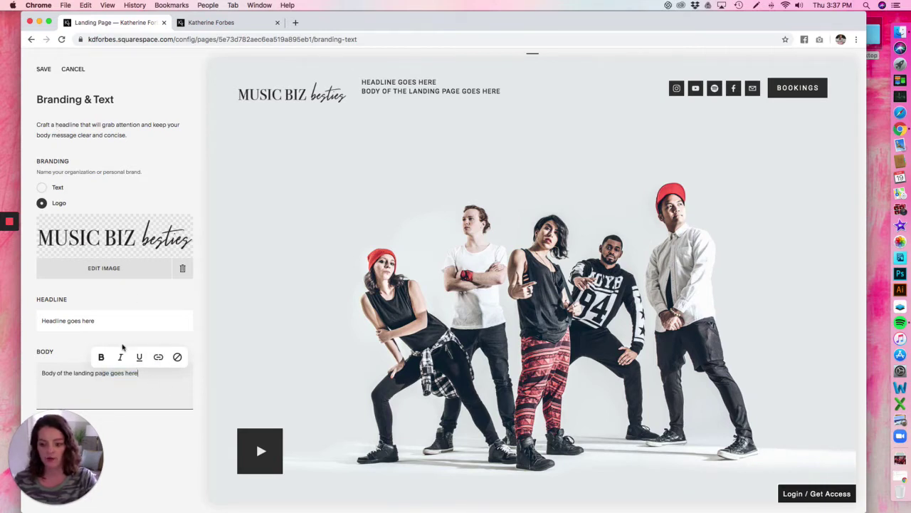
click(43, 69)
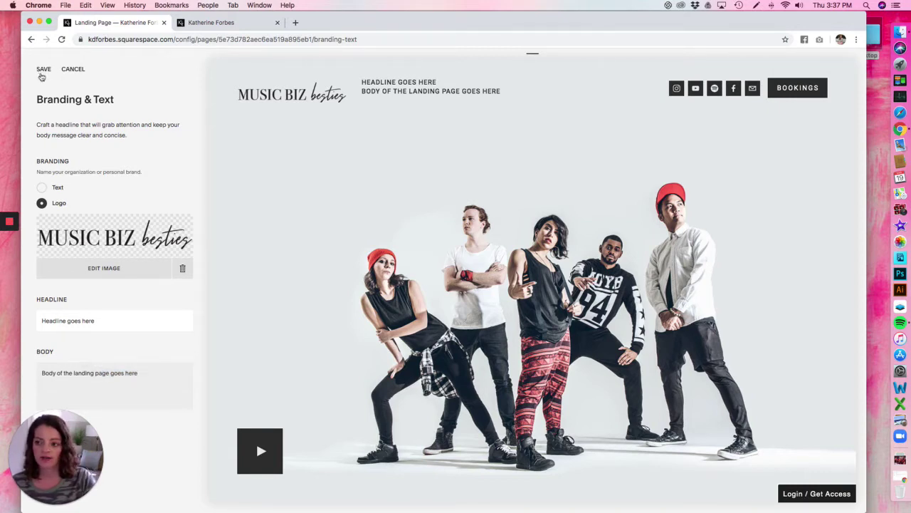
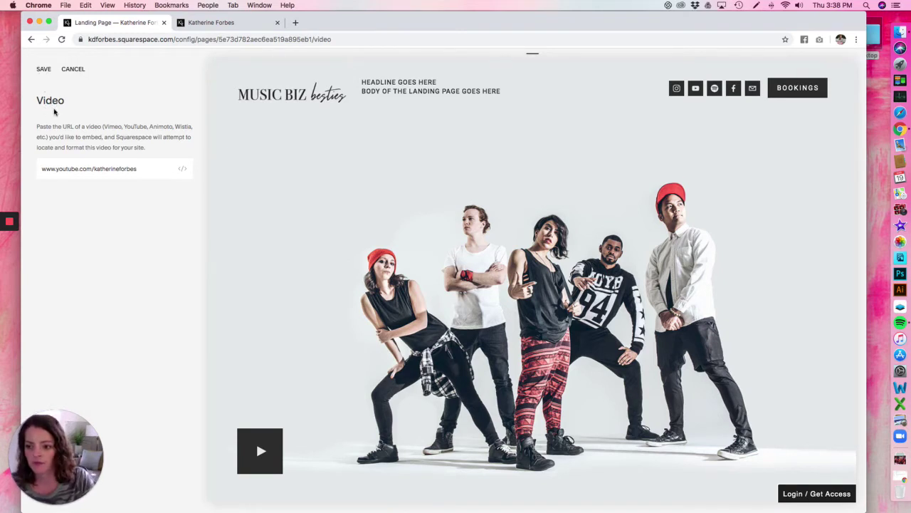
Mute the computer's sound and open the site owner's YouTube channel in a new browser tab.
click(295, 23)
key(XF86AudioMute)
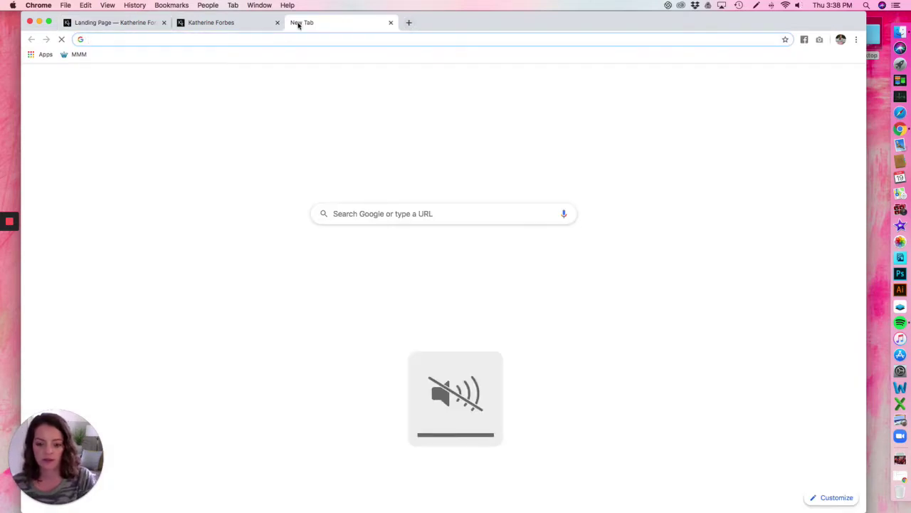
text(www.)
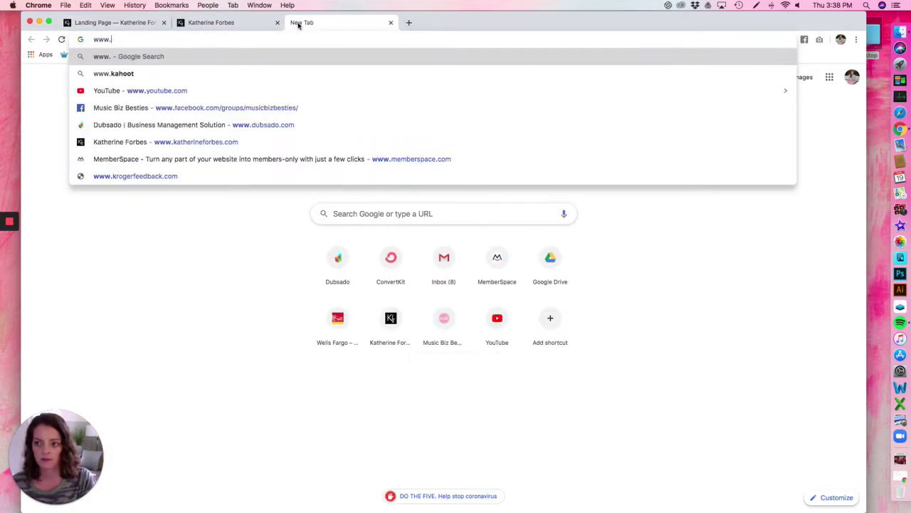
text(youtub)
key(Down)
key(Down)
key(Return)
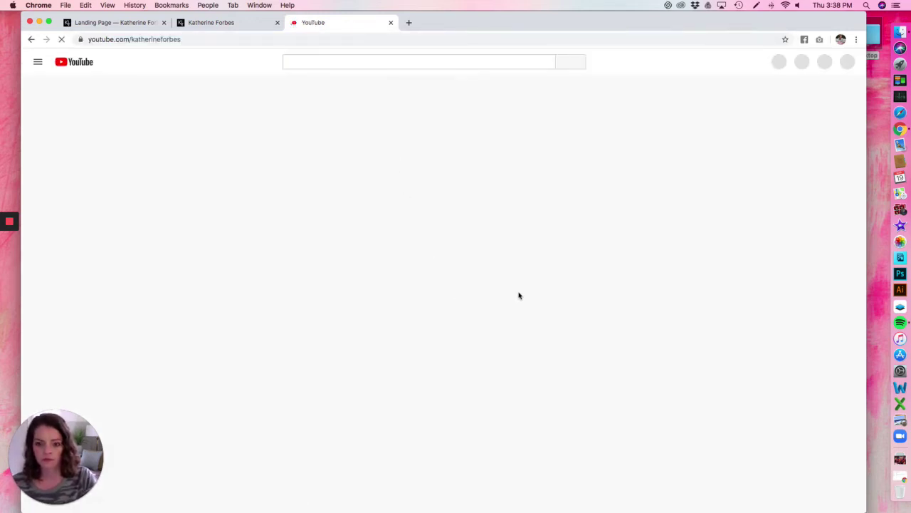
Copy the link address of the "Your First Time Logging Into Squarespace" video from the channel's Squarespace Tutorials section.
scroll(509, 320, down, 3)
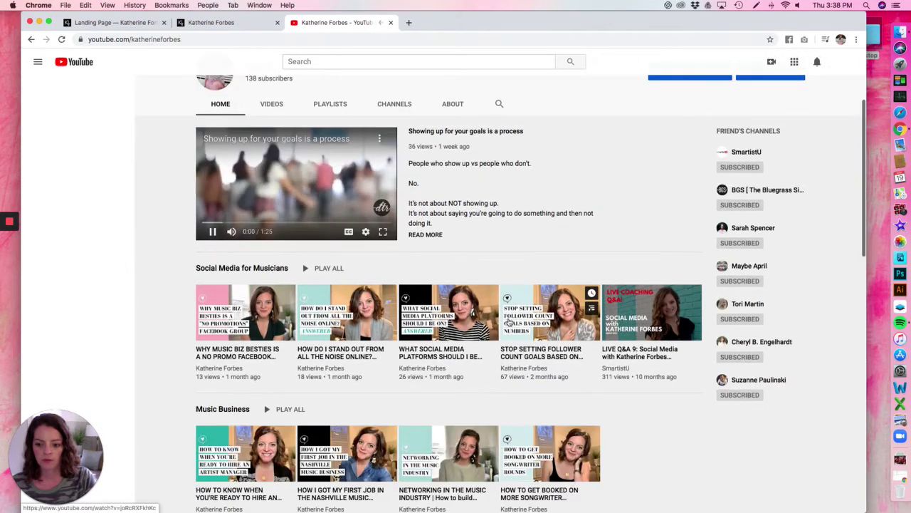
scroll(509, 322, down, 5)
scroll(508, 322, down, 5)
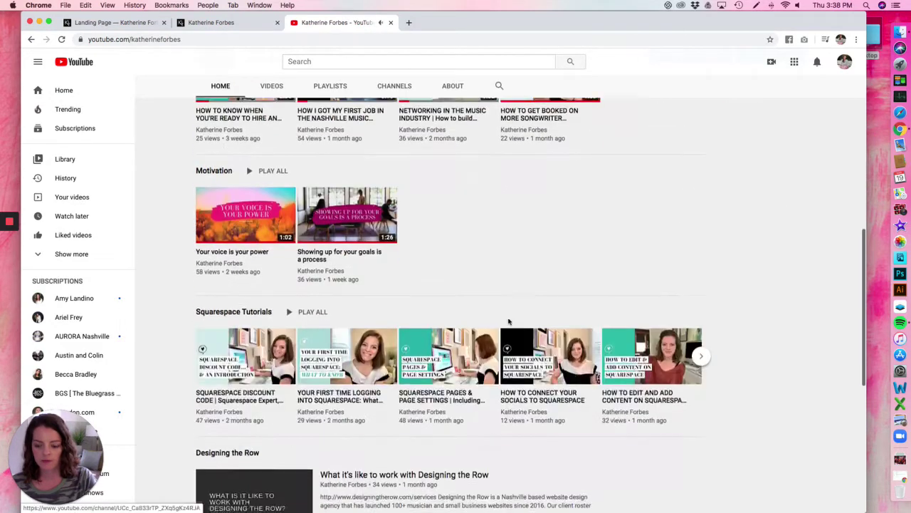
right_click(328, 400)
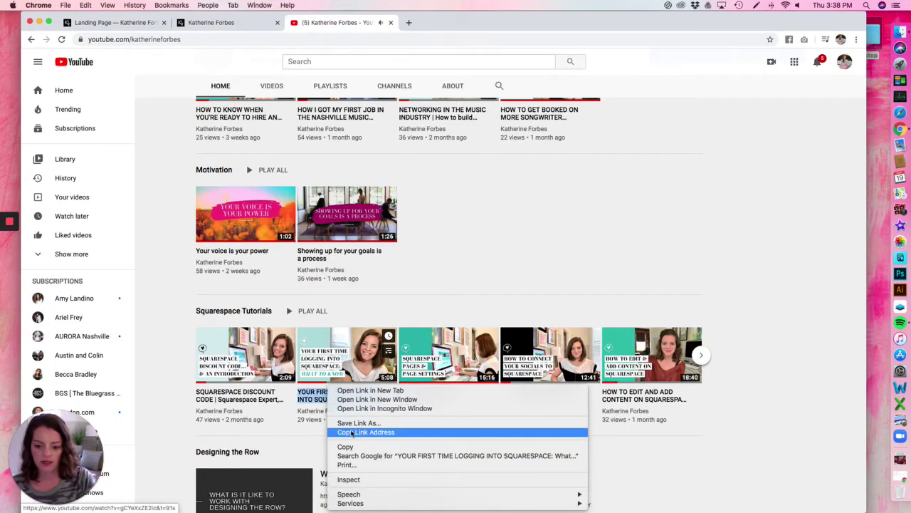
click(342, 431)
Replace the embedded video URL on the Landing Page with the copied YouTube link and return to the page's content options.
key(super+1)
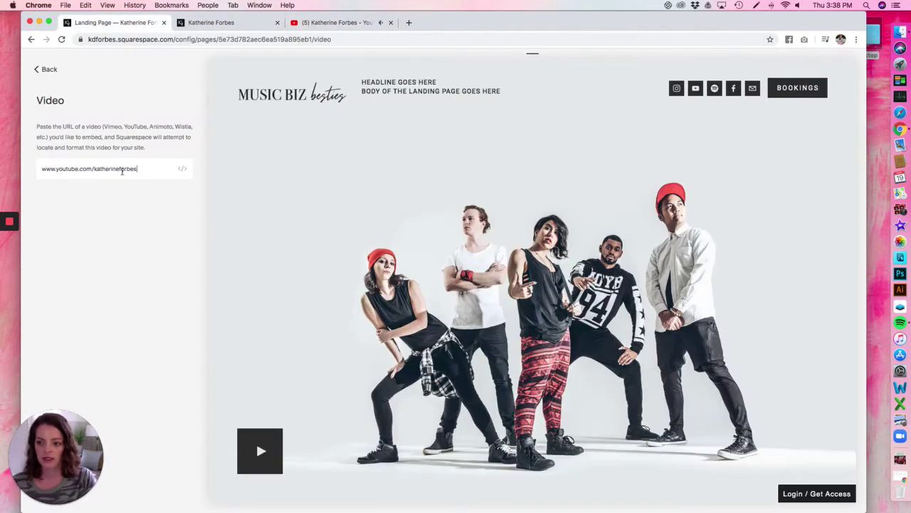
key(super+v)
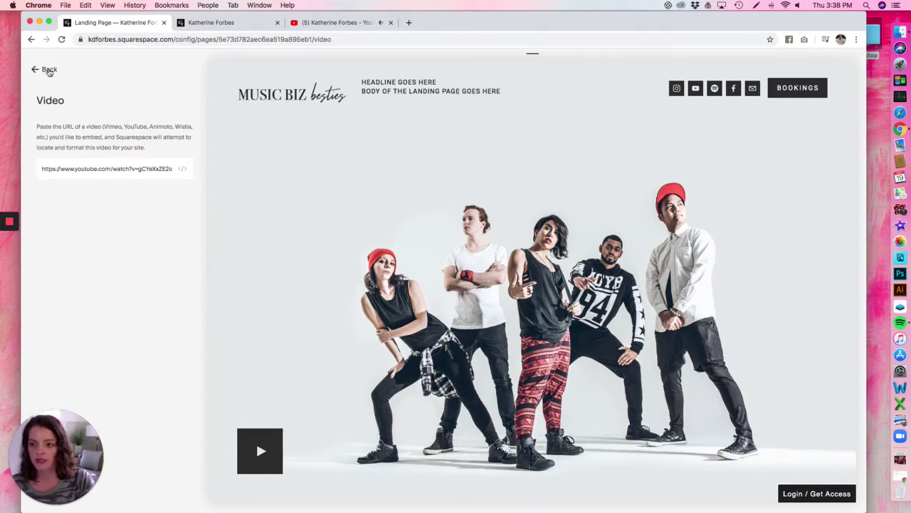
click(49, 70)
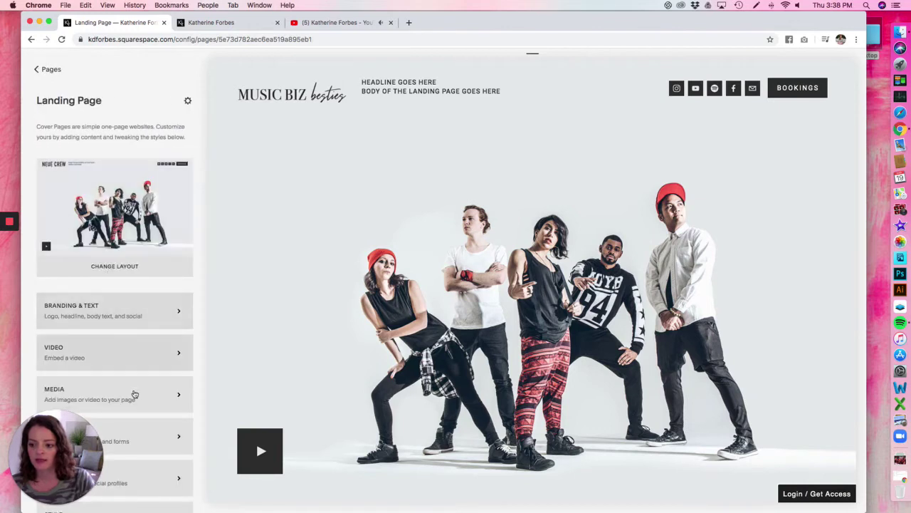
Use the copied YouTube link as the cover page's background video in the Media settings.
click(134, 397)
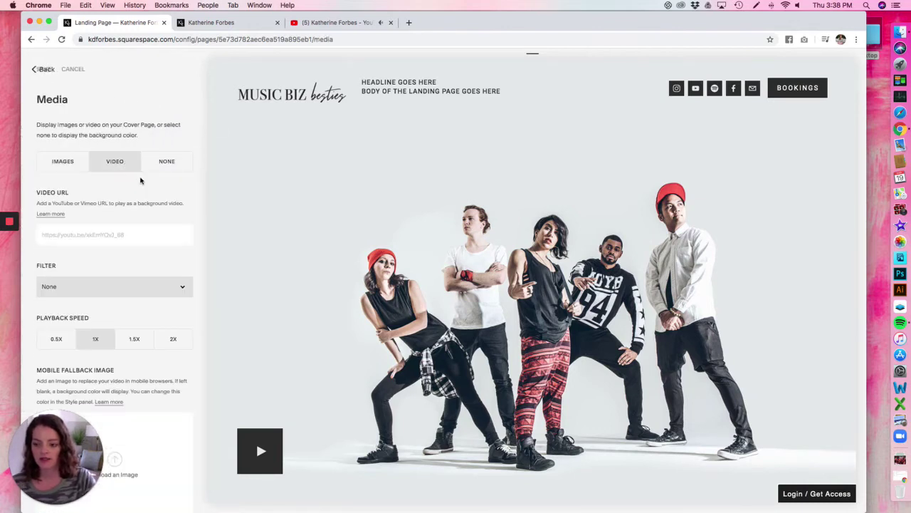
click(102, 234)
key(super+v)
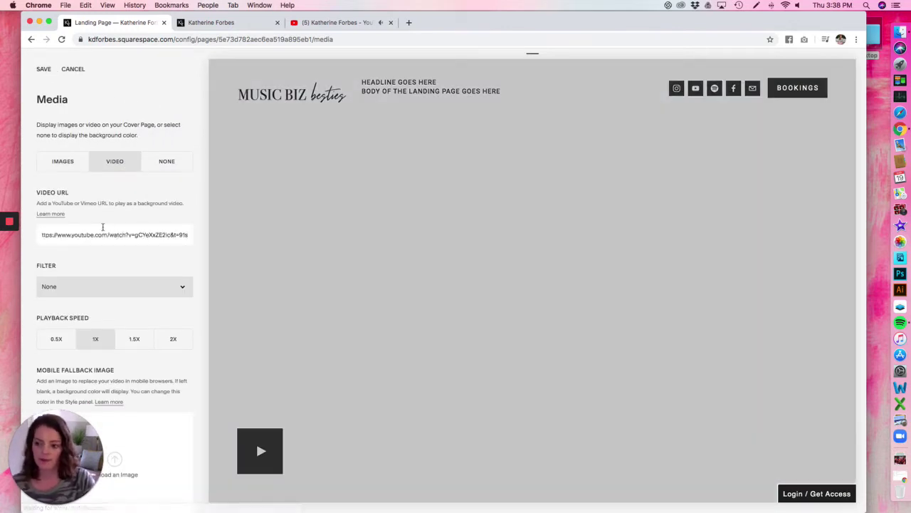
Add IMG_3029.jpg from Finder as the mobile fallback image, then save the Media settings and return to the page's content options.
scroll(143, 218, down, 2)
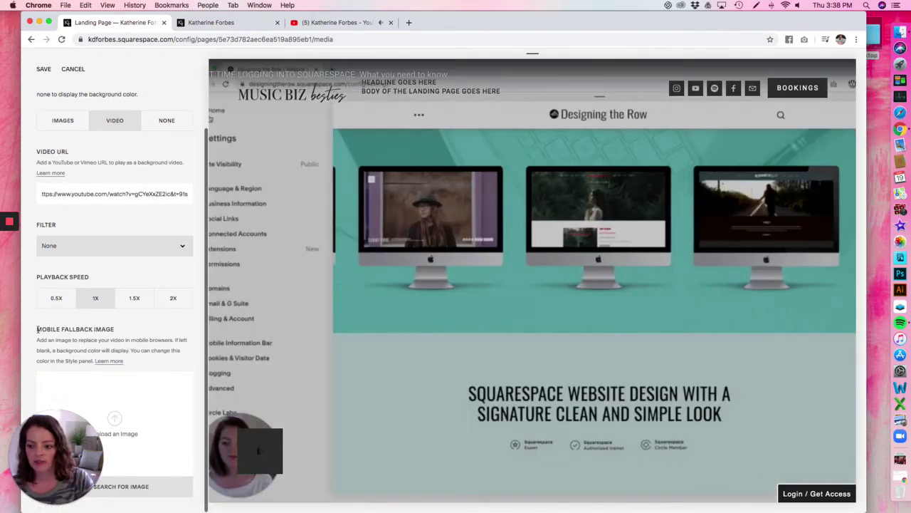
drag(36, 329, 90, 329)
click(118, 330)
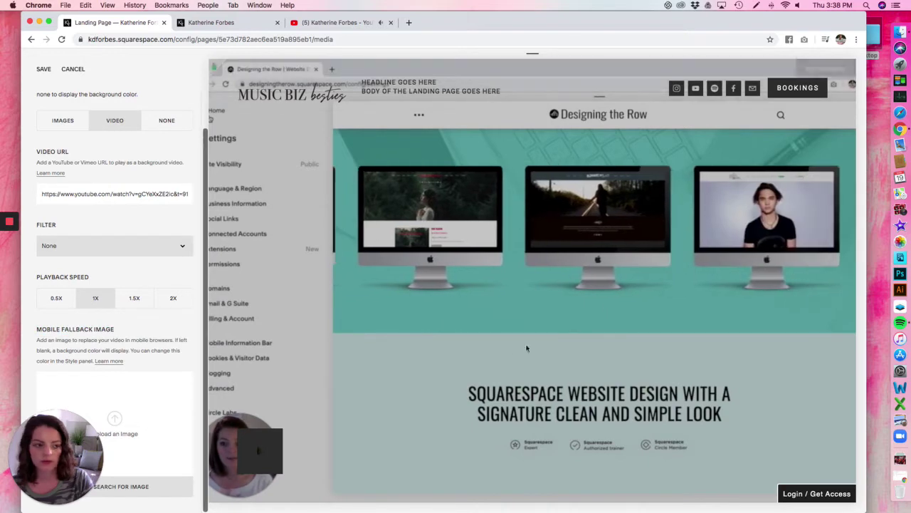
click(901, 32)
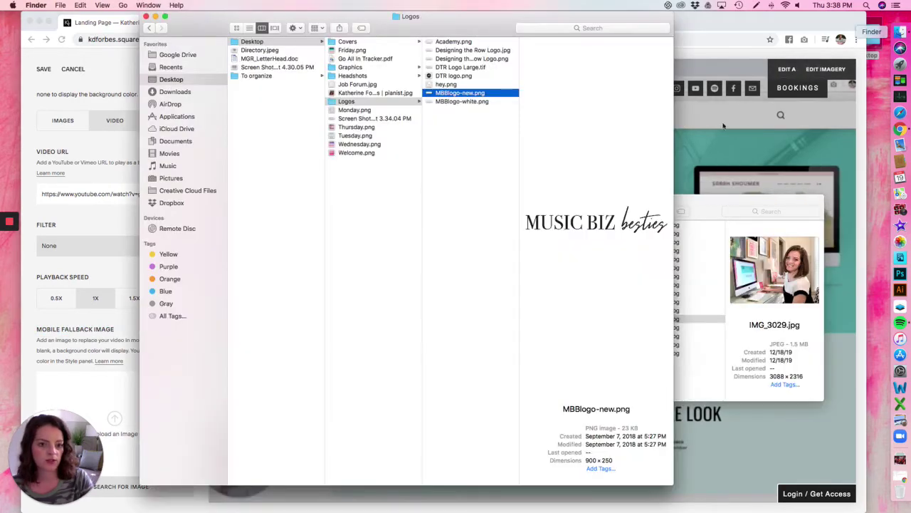
click(672, 401)
drag(661, 319, 107, 393)
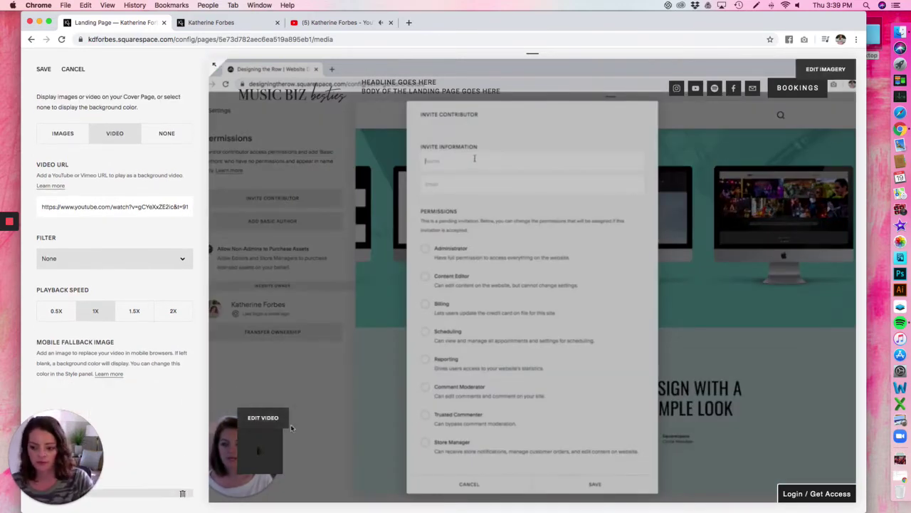
click(44, 69)
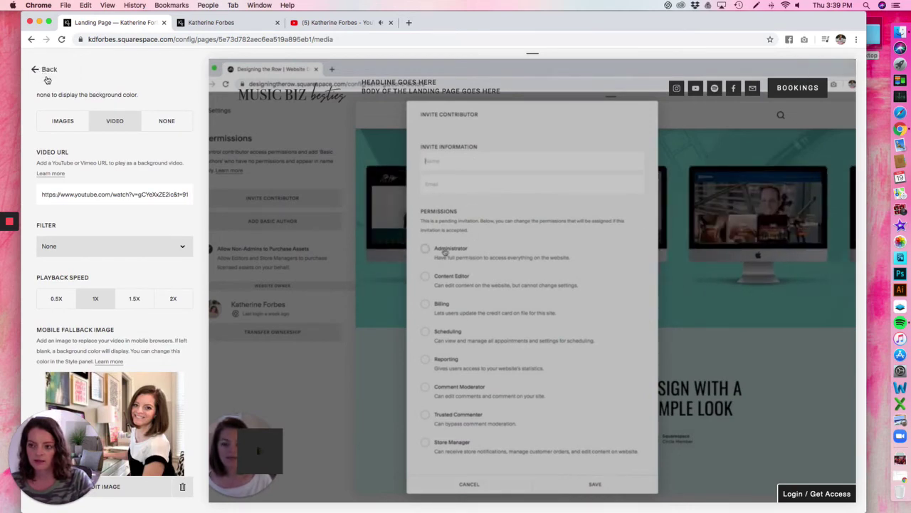
click(49, 71)
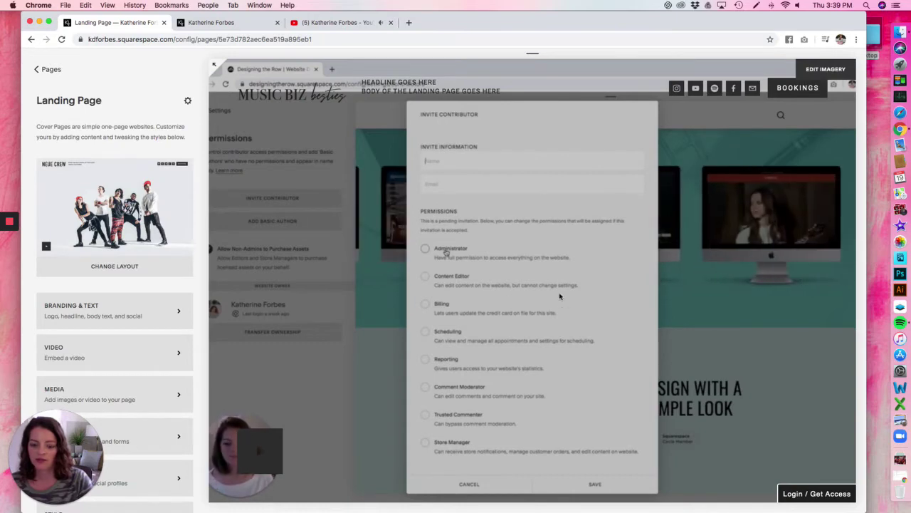
In the cover page's Action settings, label the first button Patreon and the second button Enter Site.
scroll(102, 307, down, 2)
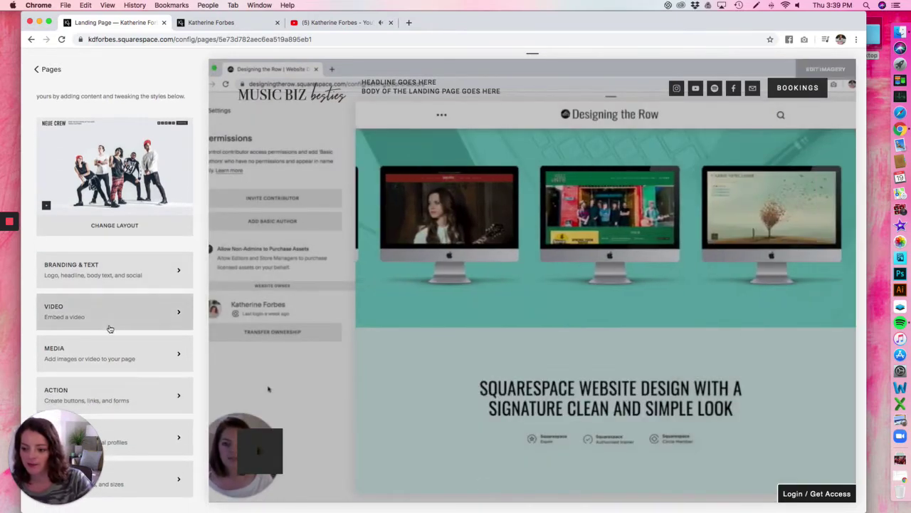
click(115, 396)
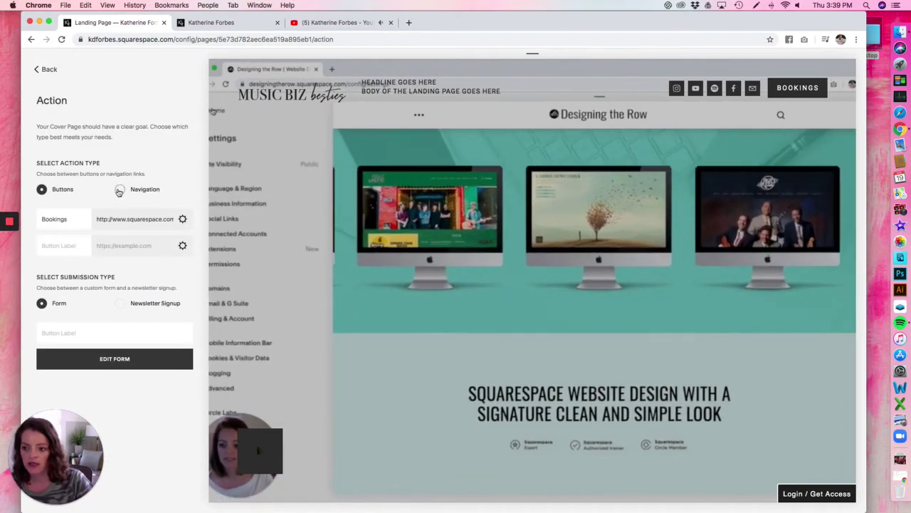
drag(71, 219, 31, 220)
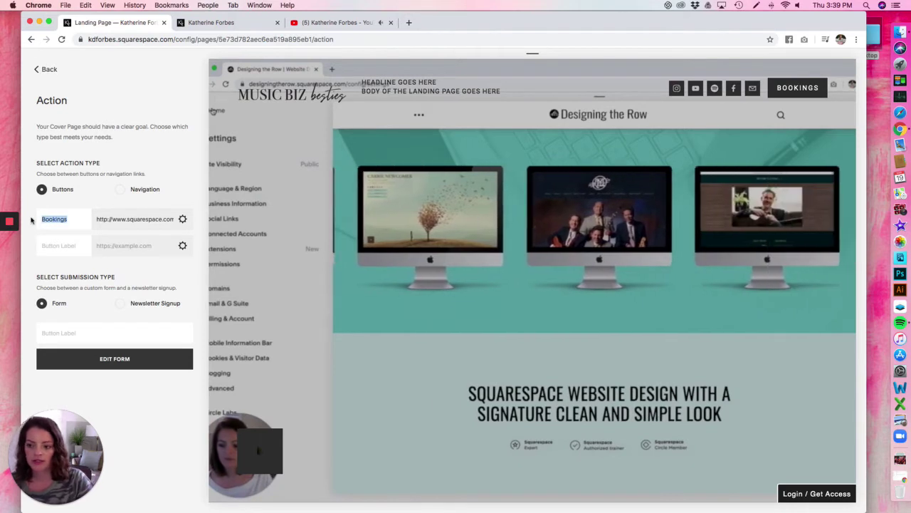
text(Patreon)
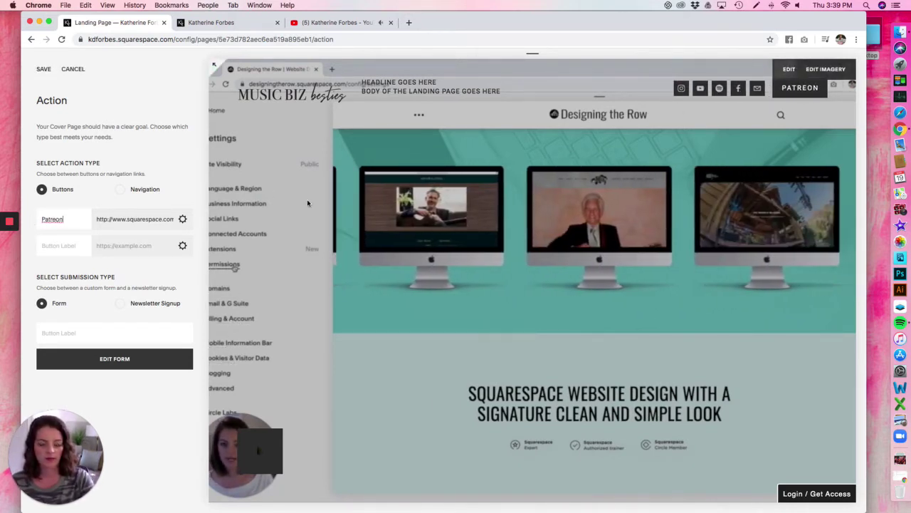
click(60, 245)
text(Enter Site)
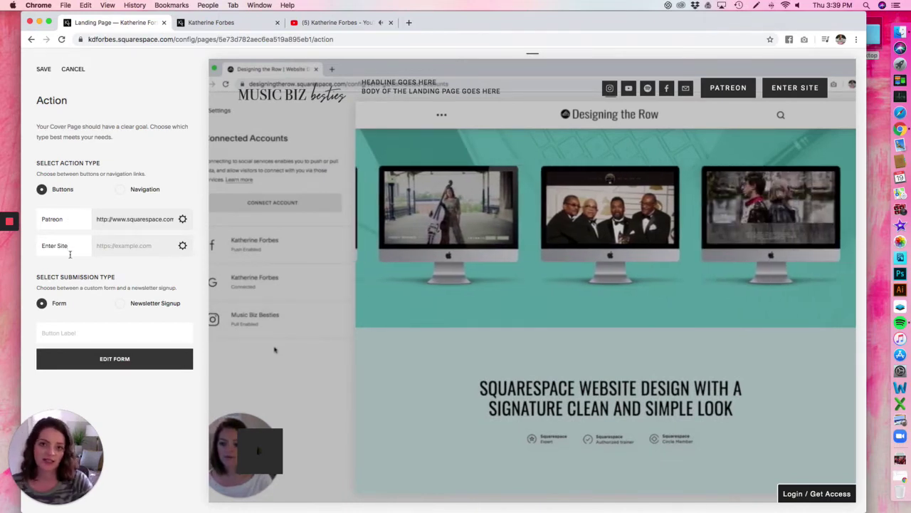
Link the Enter Site button to the site's Home page at /home and save the link.
click(131, 246)
text(/home)
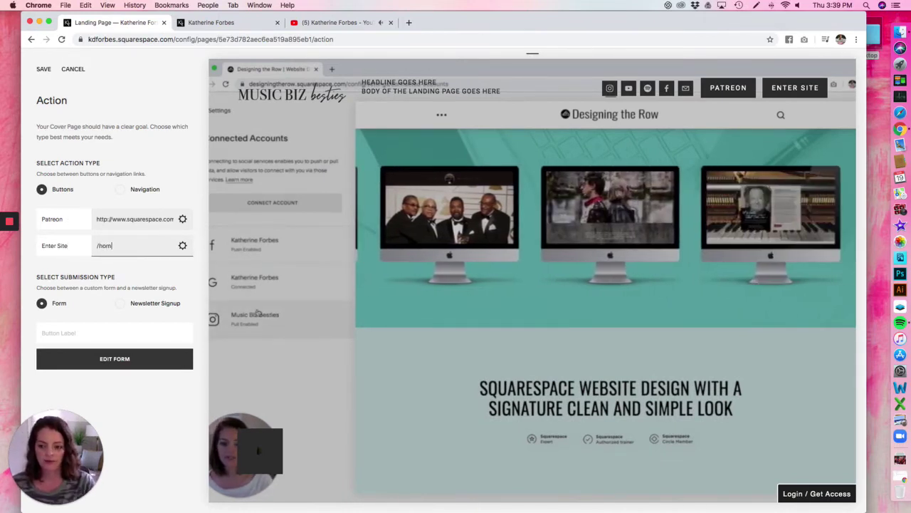
click(183, 246)
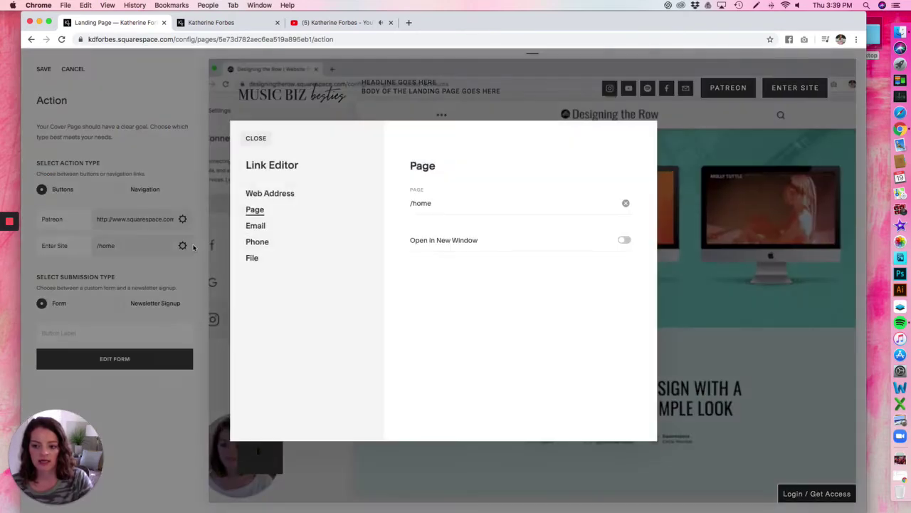
click(470, 204)
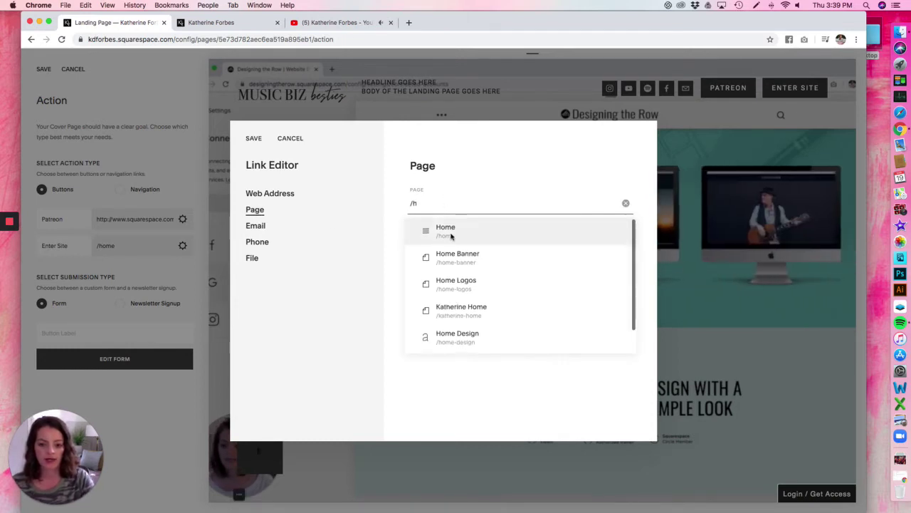
click(470, 232)
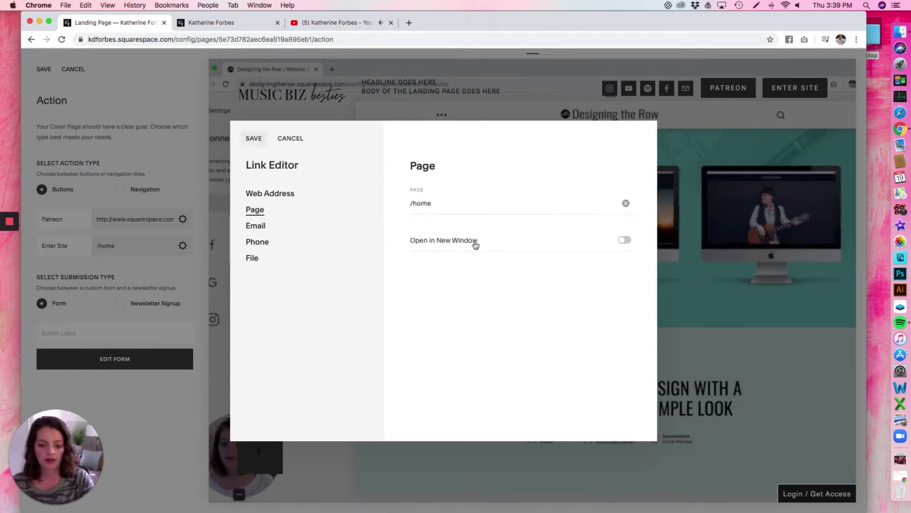
click(254, 138)
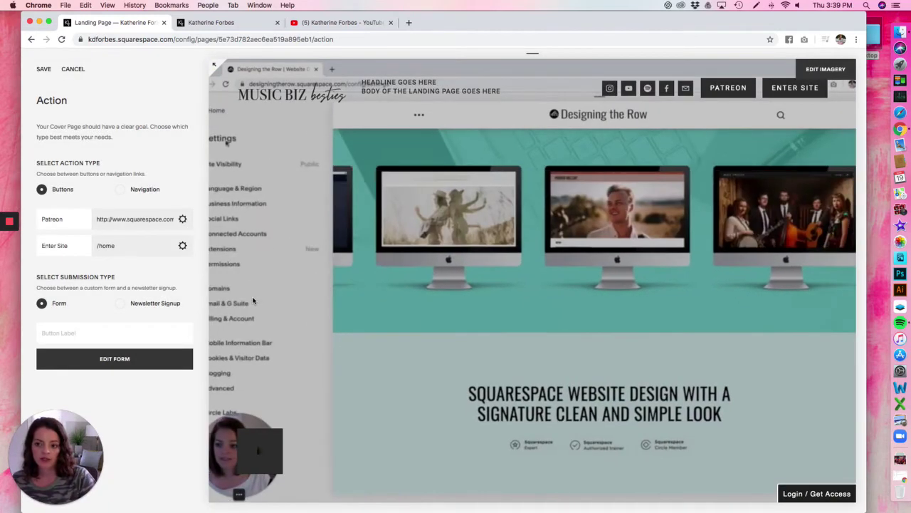
Try the Navigation action type with links labeled Home and Patreon, and save it.
click(119, 190)
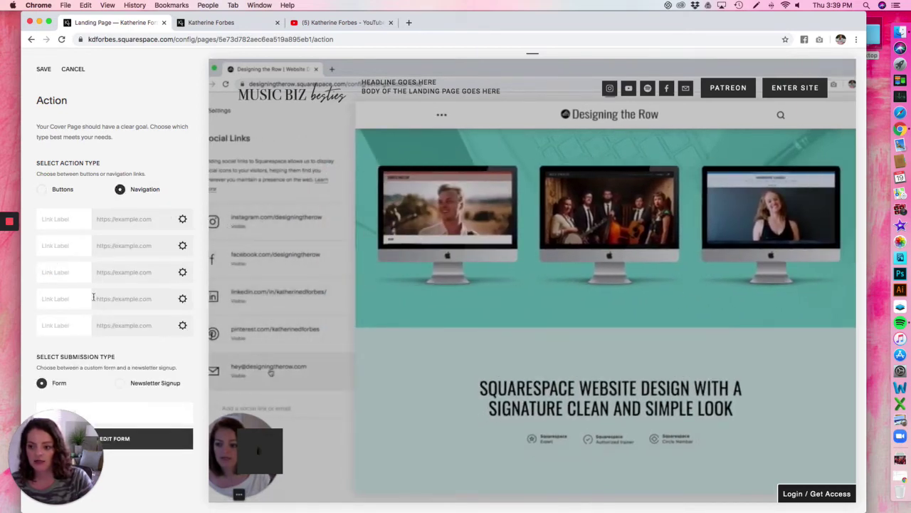
click(52, 214)
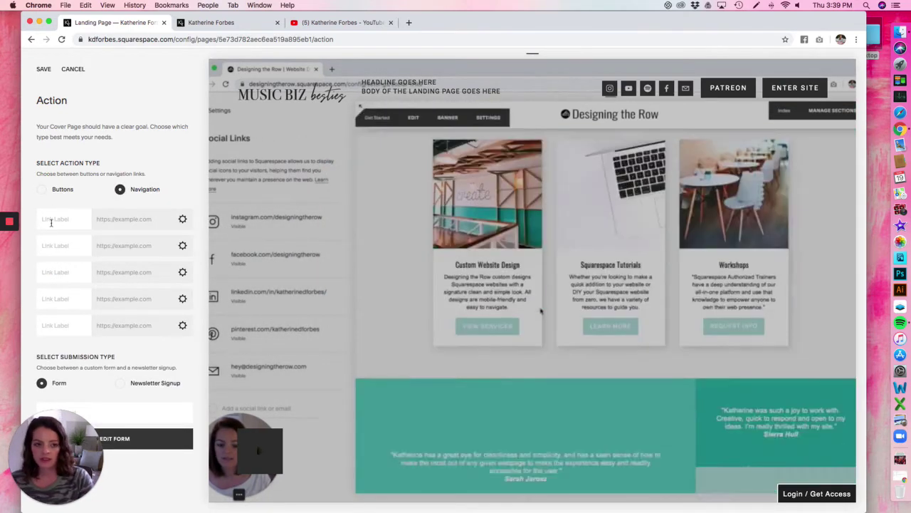
text(Home)
key(Tab)
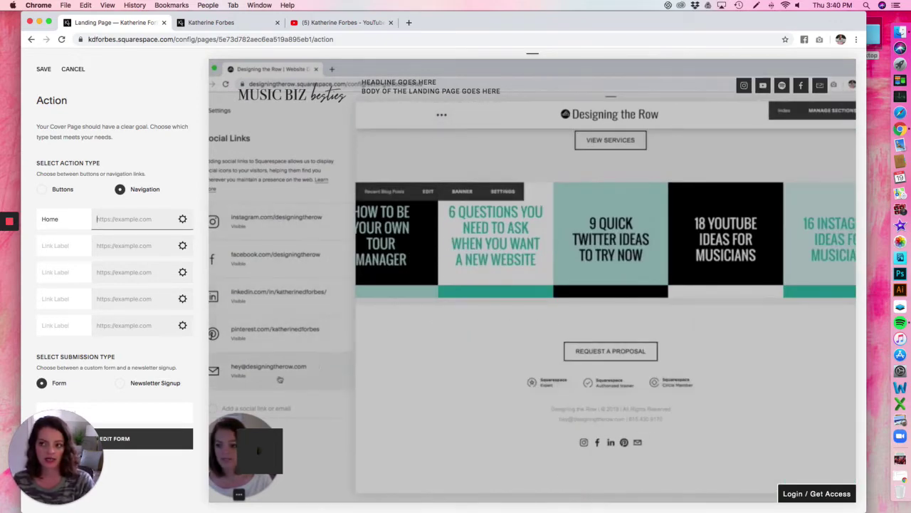
click(67, 243)
text(Patreon)
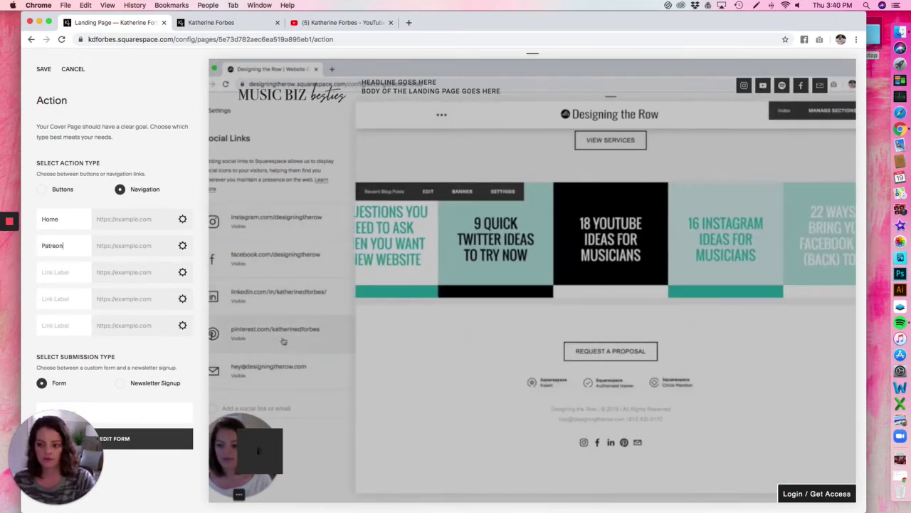
click(41, 69)
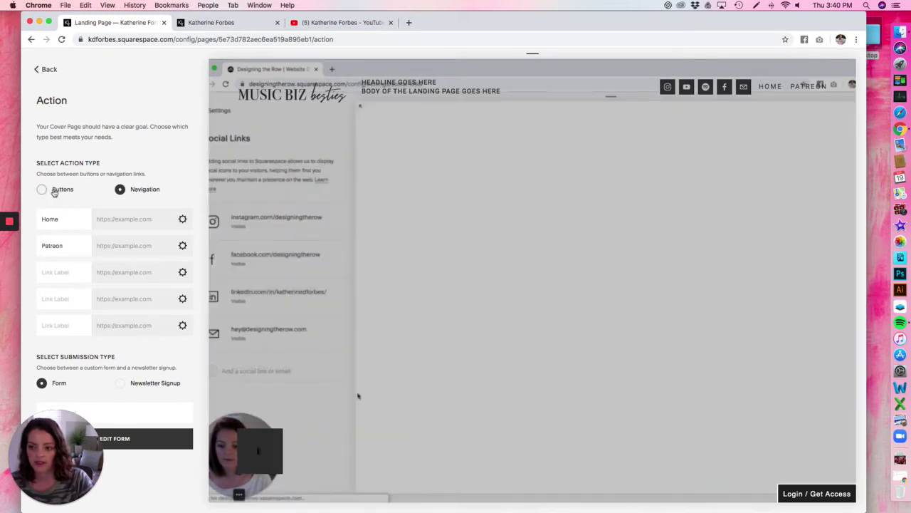
Switch the action type back to Buttons, save the Action settings and return to the page's content options.
click(52, 191)
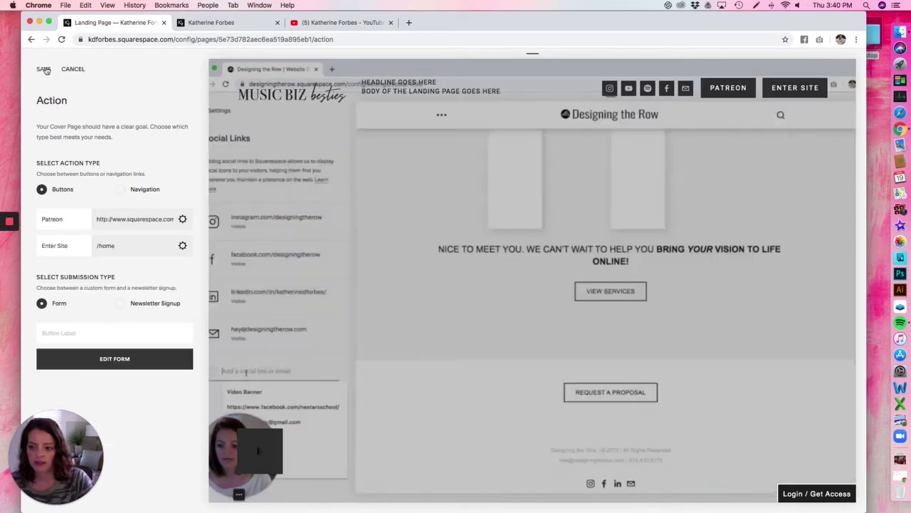
click(42, 70)
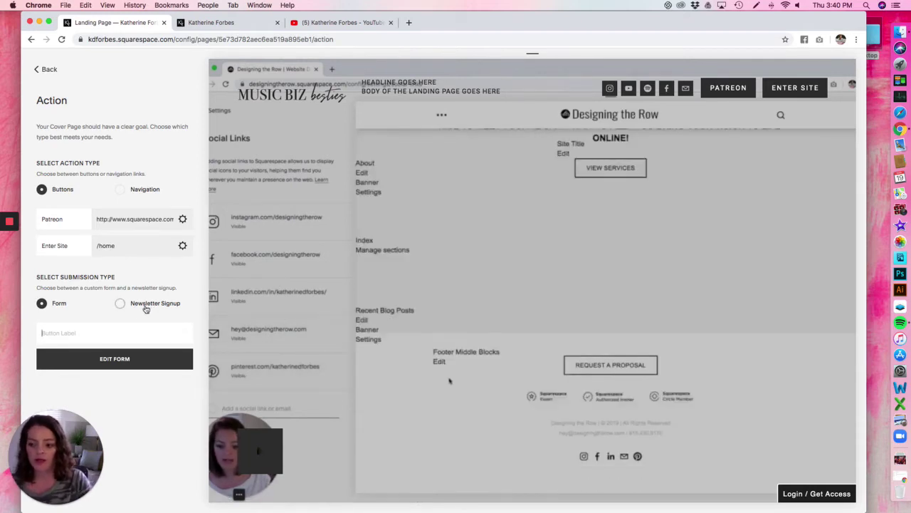
click(47, 70)
Turn off the display of social icons on the cover page, save, and return to the page's content options.
scroll(90, 264, down, 2)
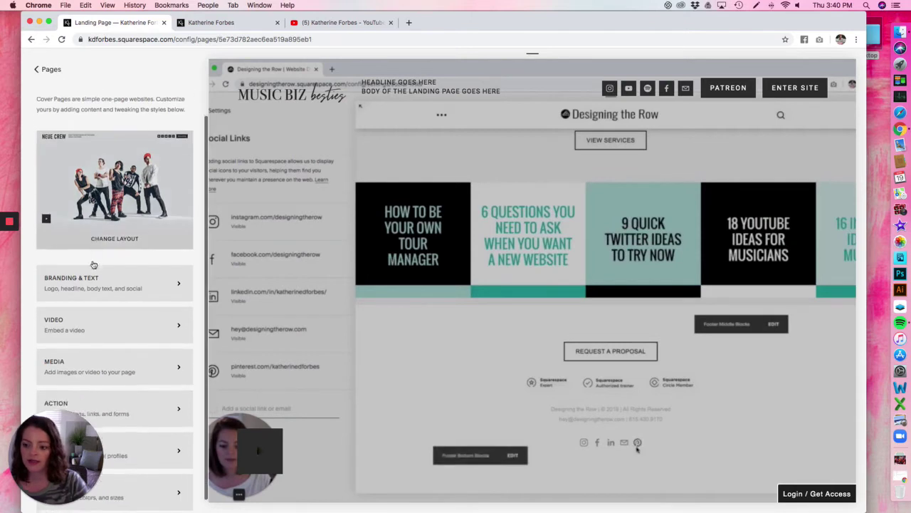
click(136, 444)
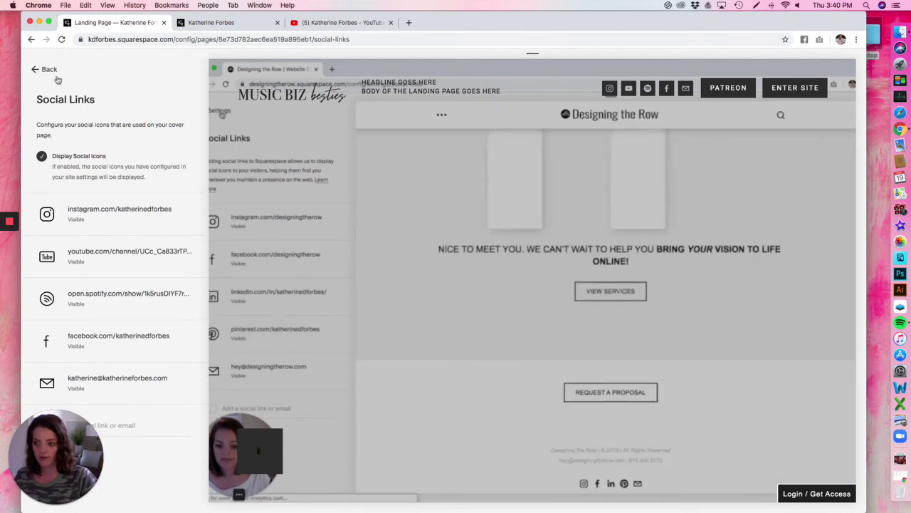
click(43, 157)
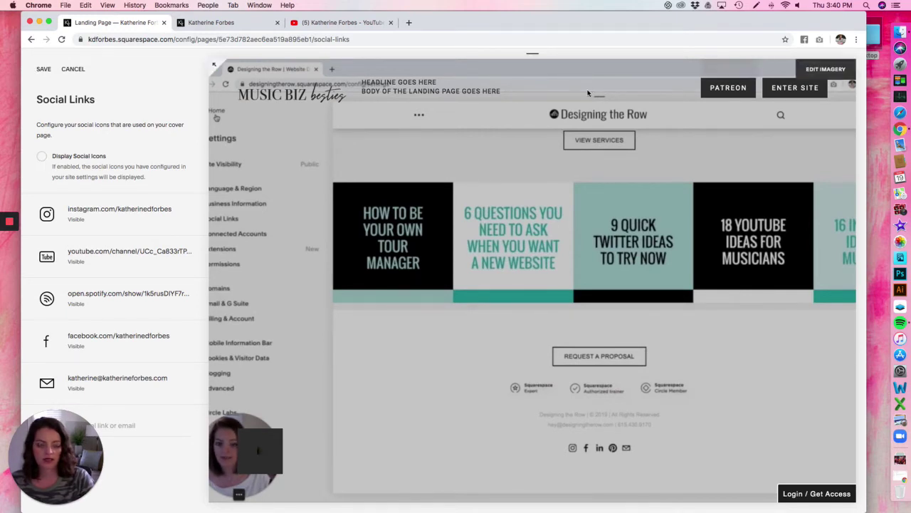
click(43, 69)
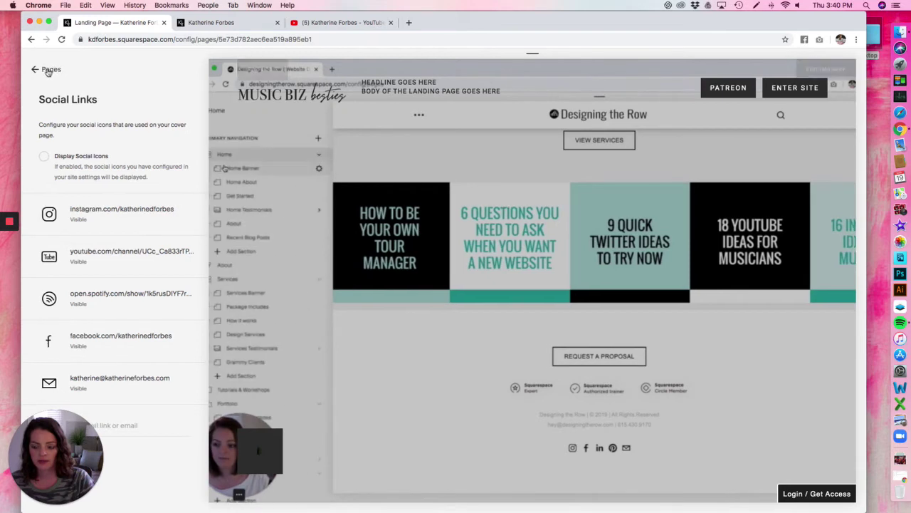
click(48, 71)
Open the cover page's style settings, then look up the header navigation's font settings on the main site.
scroll(136, 427, down, 3)
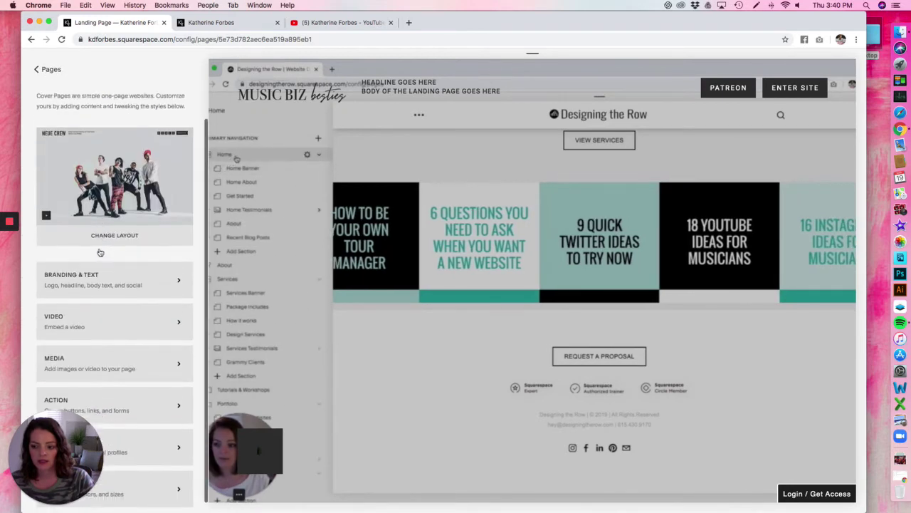
click(151, 476)
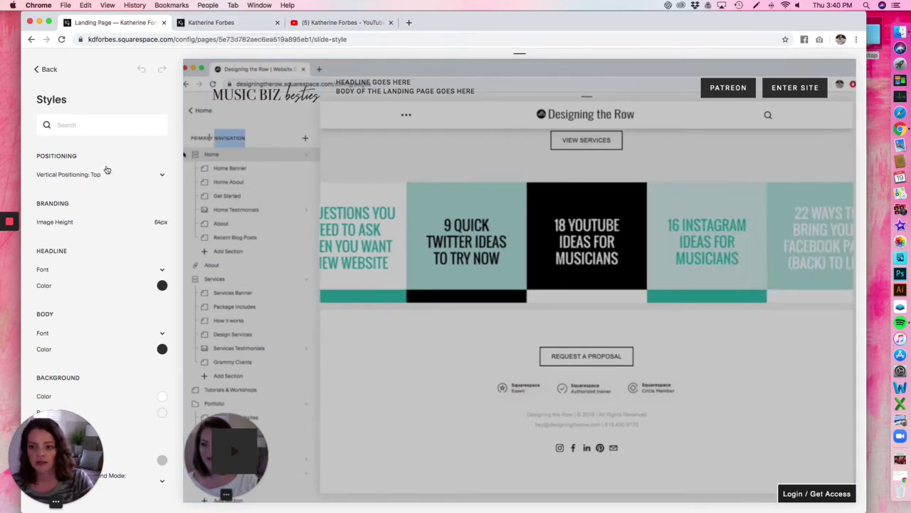
click(220, 23)
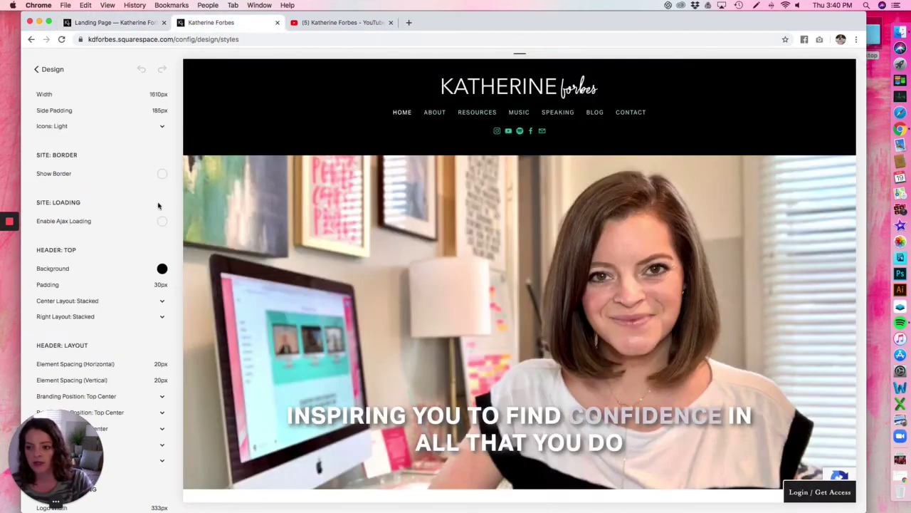
scroll(122, 215, up, 3)
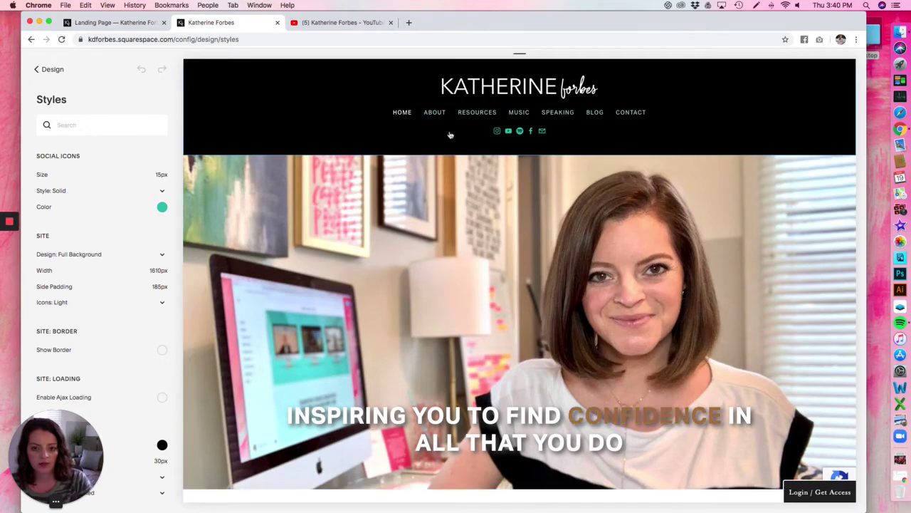
click(432, 114)
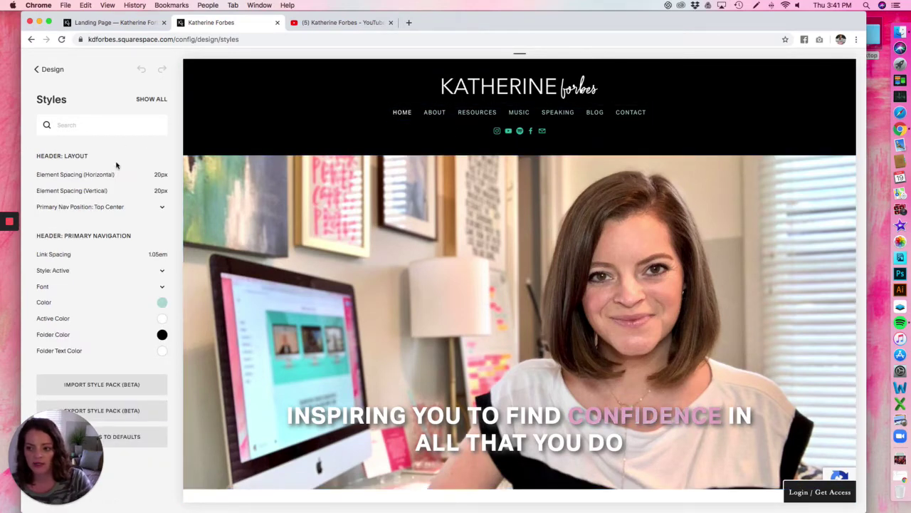
click(163, 288)
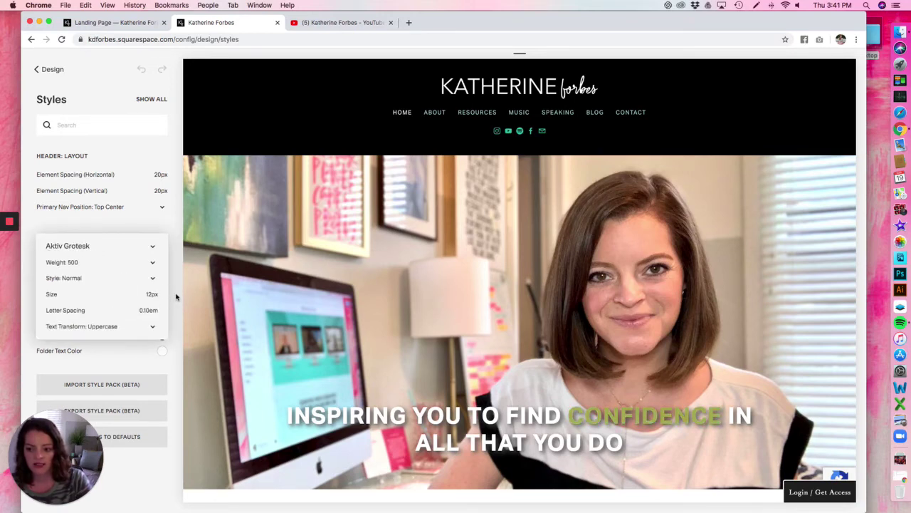
Back on the Landing Page, set the action buttons' font to Aktiv Grotesk and reduce the font size.
click(114, 22)
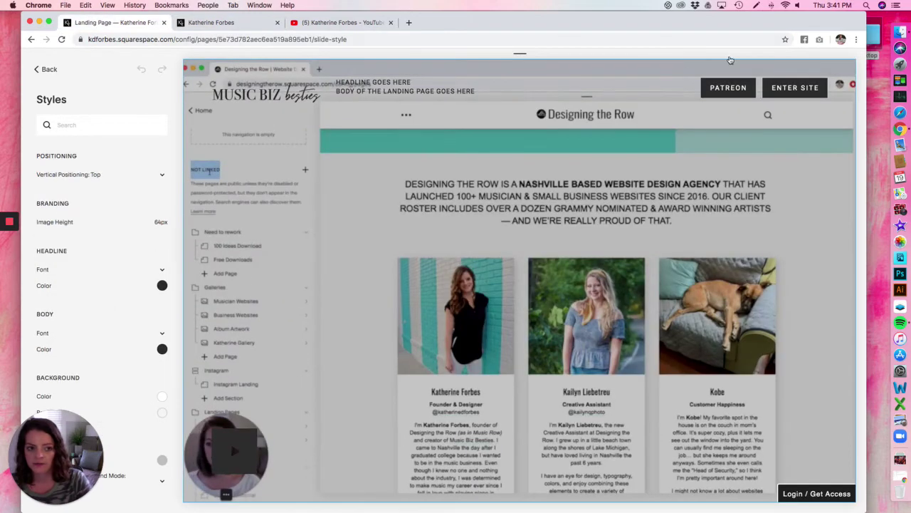
click(728, 88)
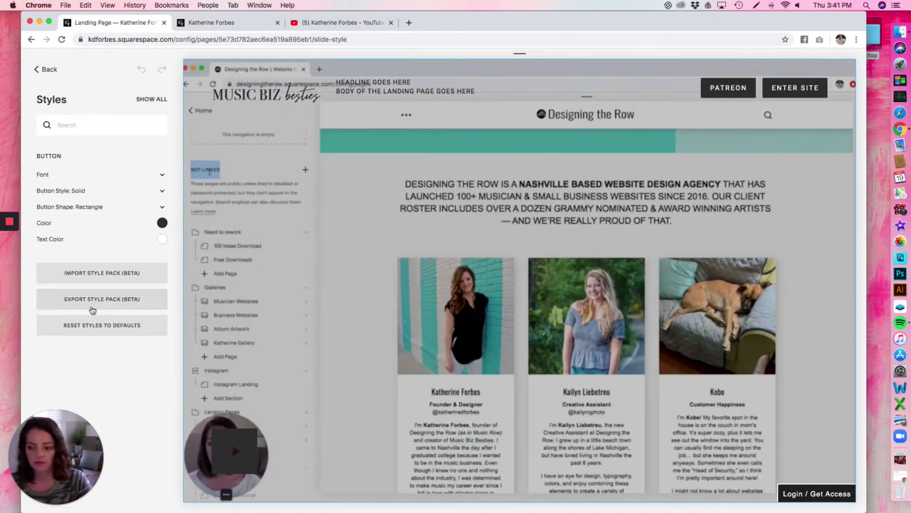
click(160, 176)
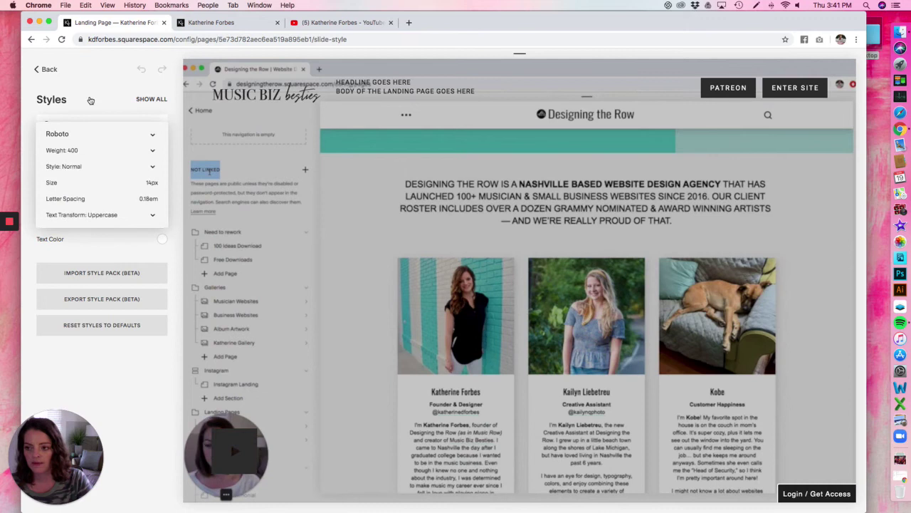
click(93, 134)
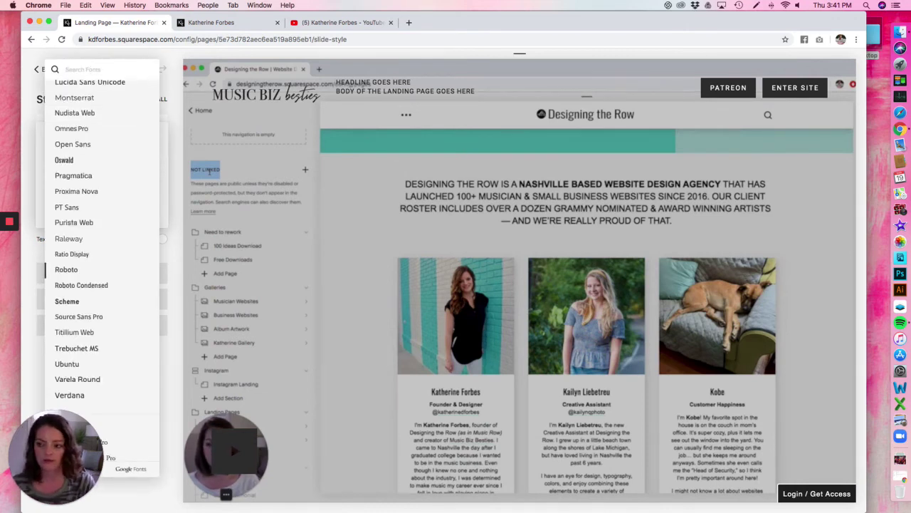
text(akt)
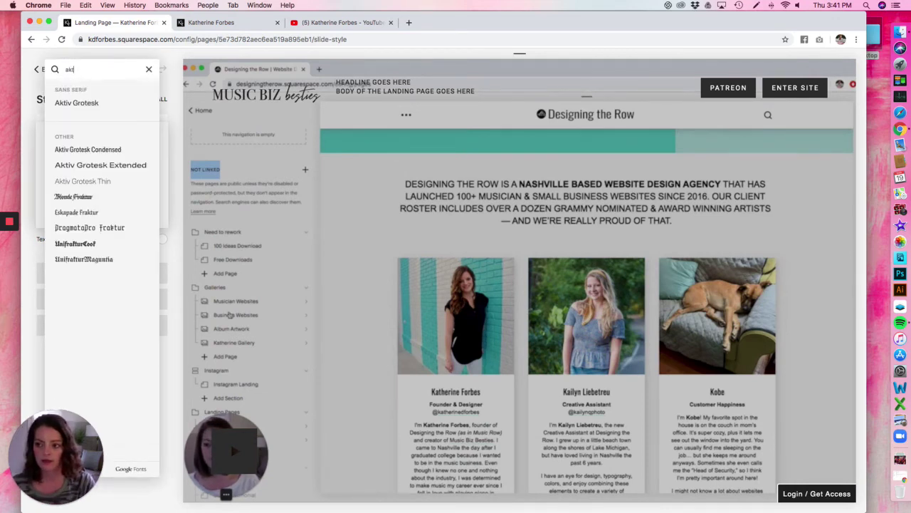
click(86, 107)
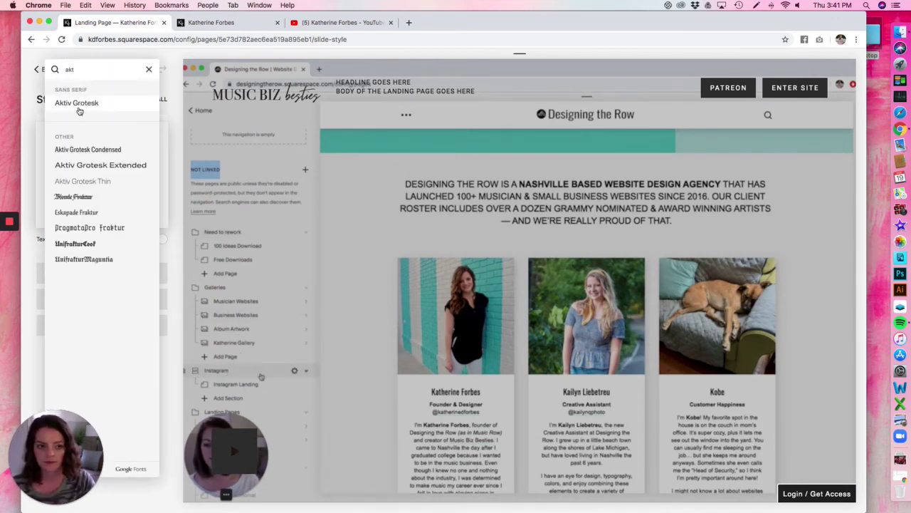
click(174, 240)
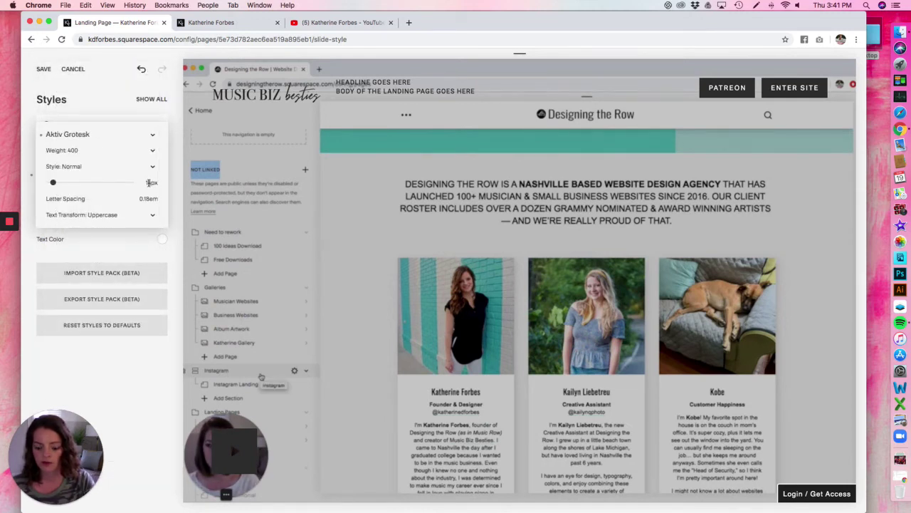
key(Down)
click(178, 236)
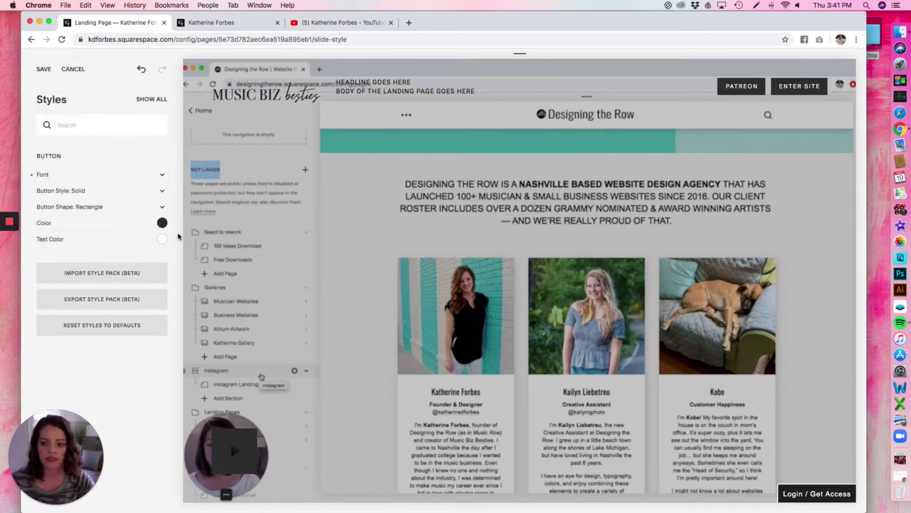
Copy the primary navigation's color value from the header styles on the main site.
click(225, 24)
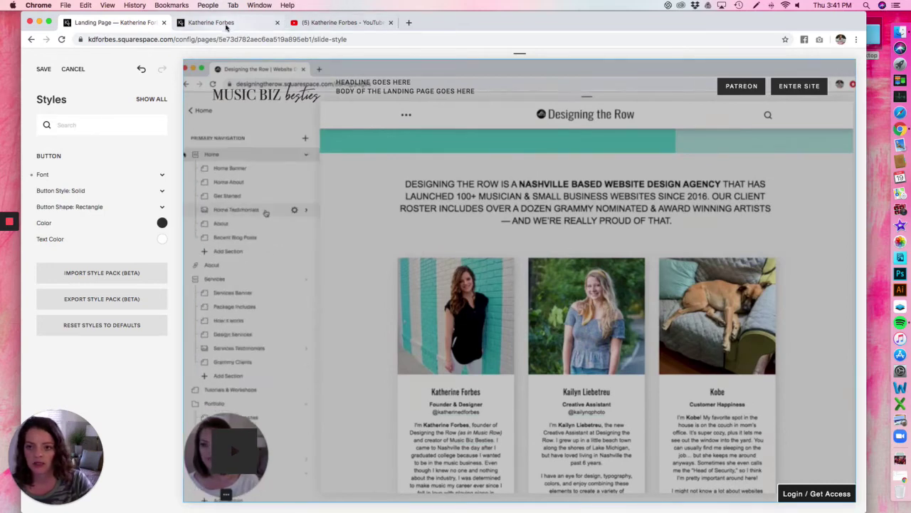
click(162, 302)
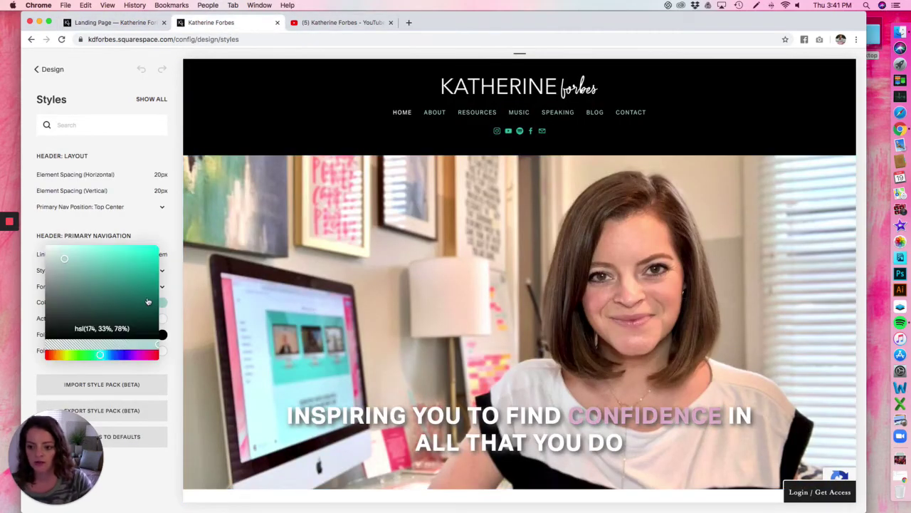
click(117, 328)
text(8)
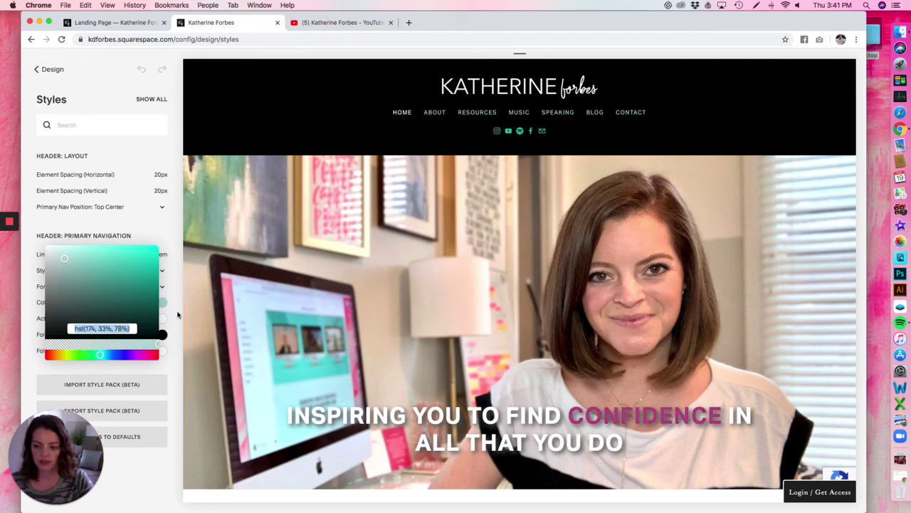
key(Return)
Back on the Landing Page, set the action buttons' color to hsl(174, 33%, 78%), save the styles, and return to the page's content options.
click(158, 24)
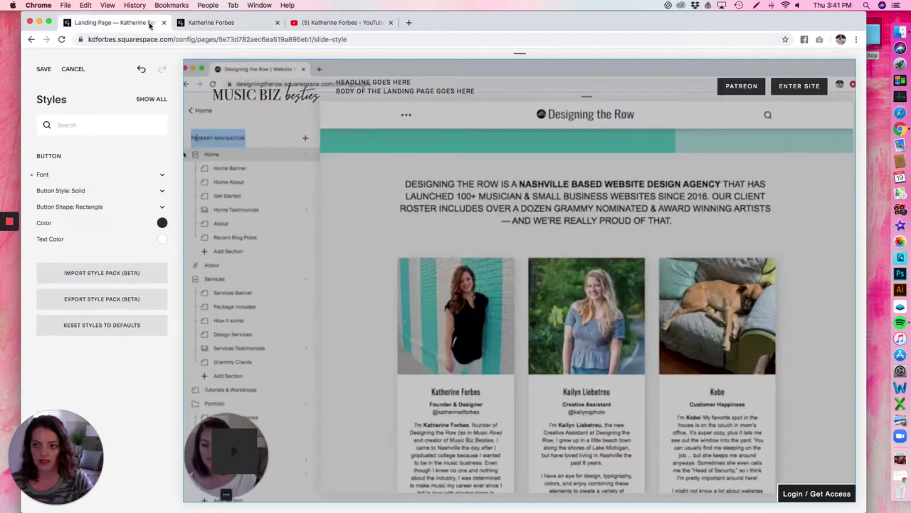
click(162, 223)
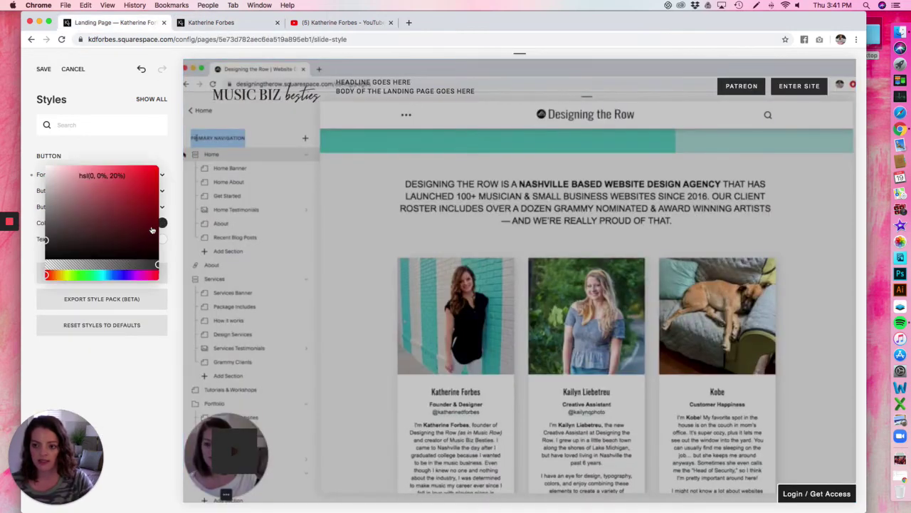
click(102, 175)
text(hsl(174, 33%, 78%))
key(Return)
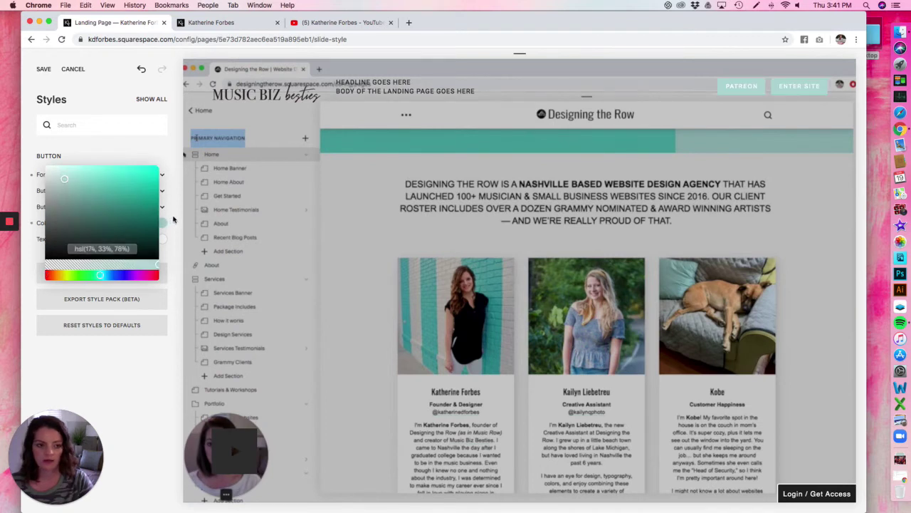
click(173, 219)
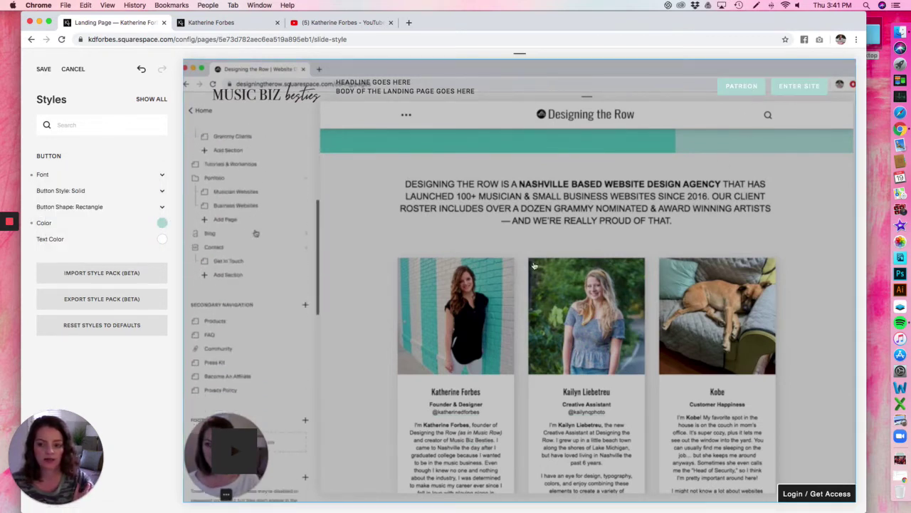
click(44, 68)
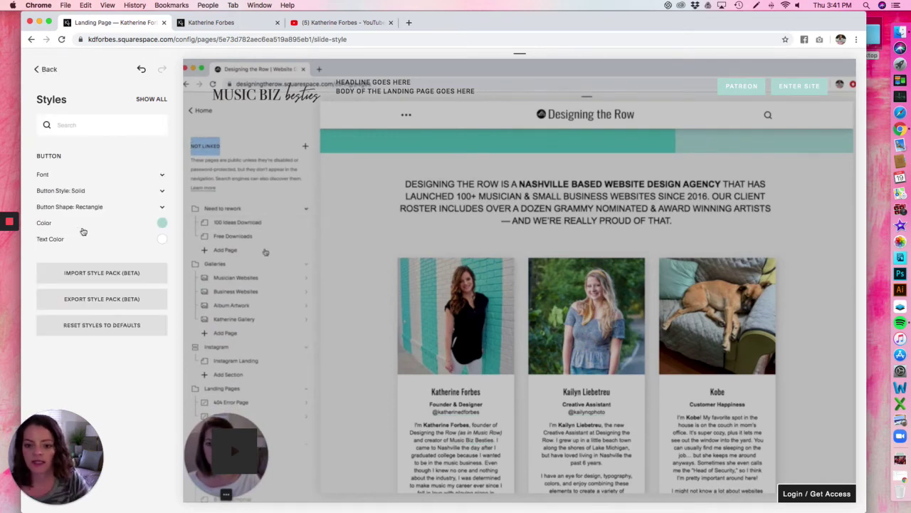
click(45, 69)
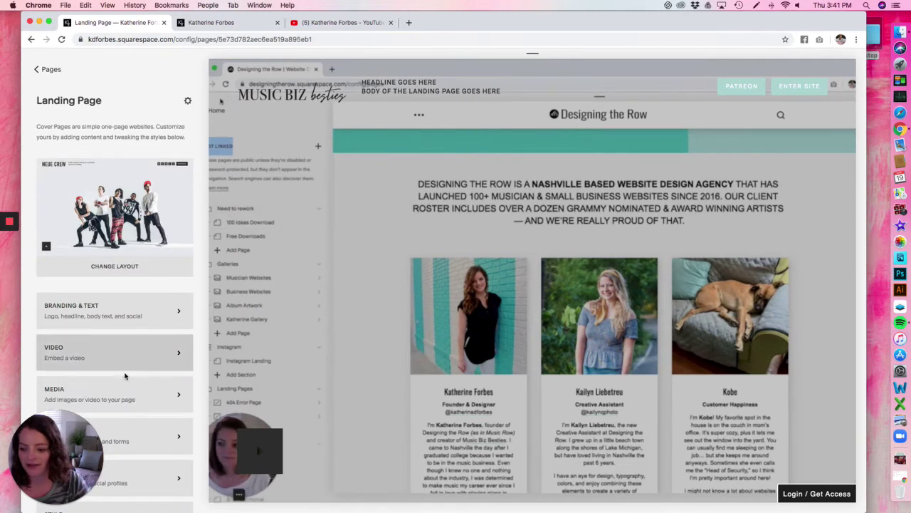
Clear the background video URL in the cover page's Media settings and switch the media type to Images.
click(131, 391)
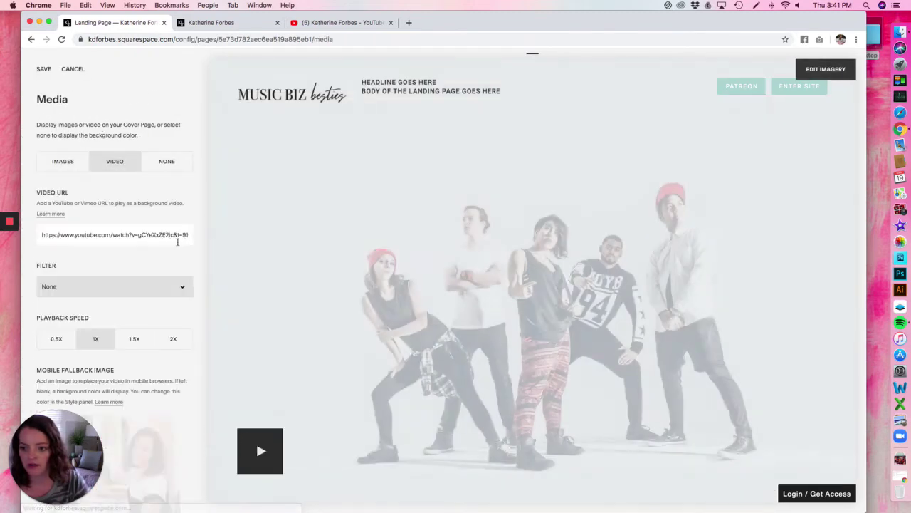
drag(177, 241, 42, 235)
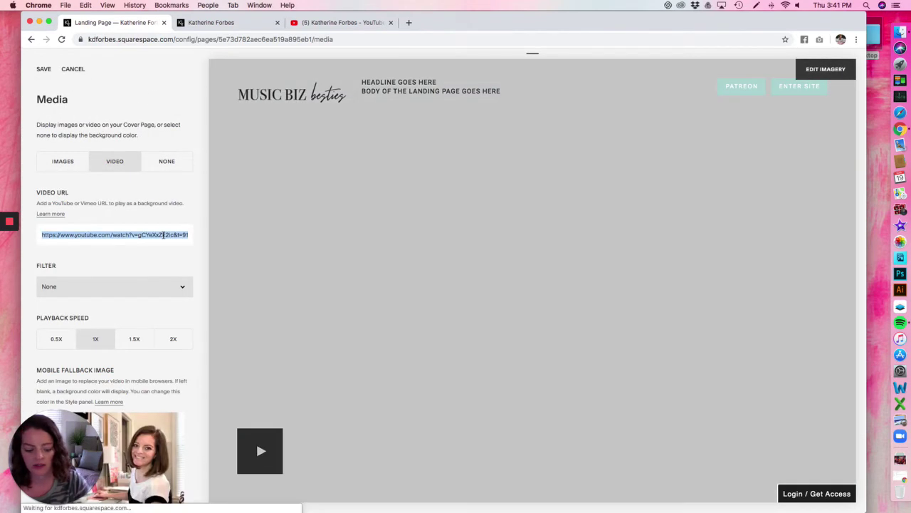
key(BackSpace)
click(65, 170)
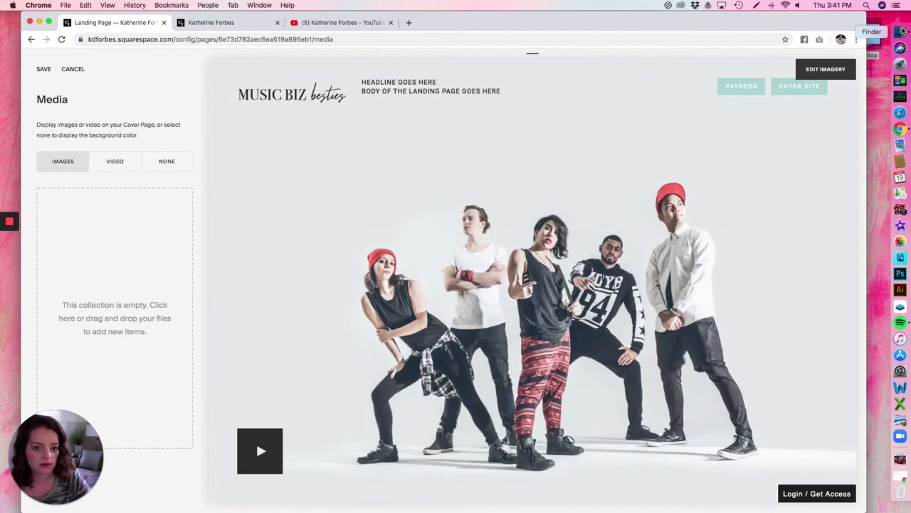
Add the photo of the woman at her desk from Finder's Thumbnail Photos folder as the background image, and return to the content options.
click(901, 31)
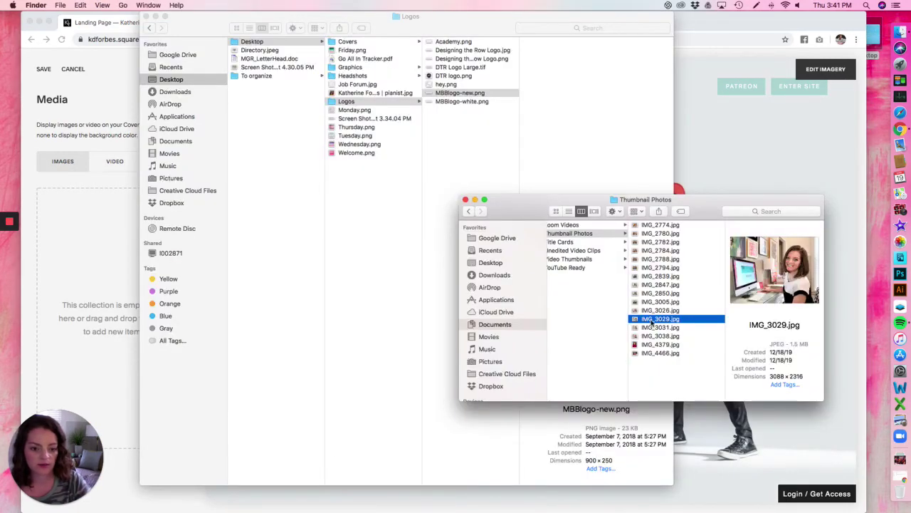
drag(671, 394, 73, 280)
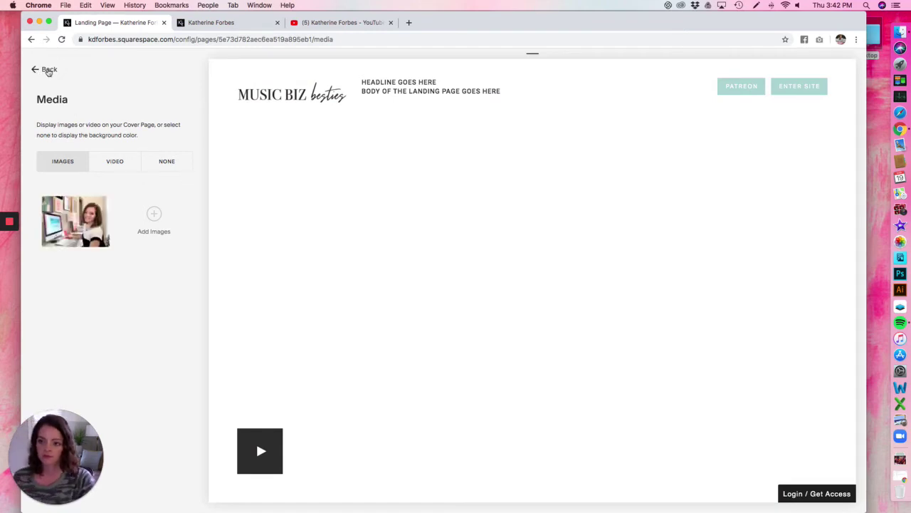
click(47, 71)
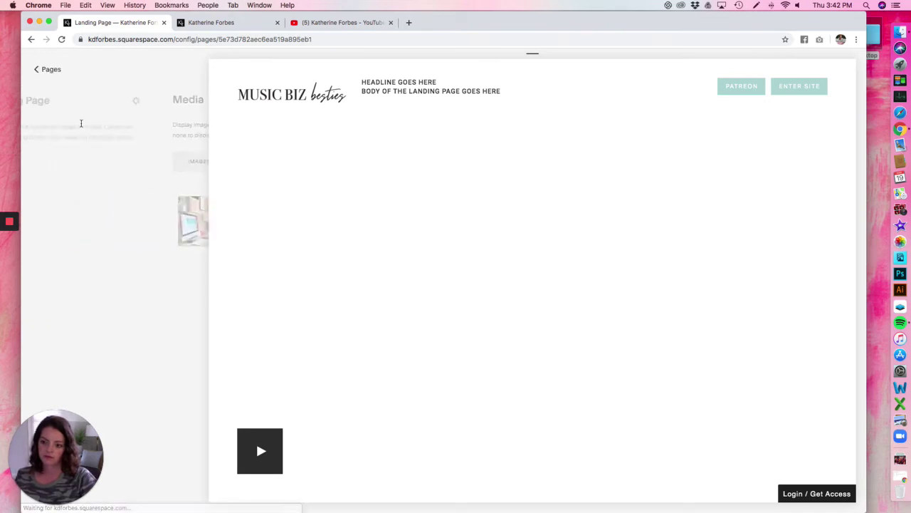
Open the cover page's style settings and select the headline to show its font and color options.
scroll(138, 286, down, 1)
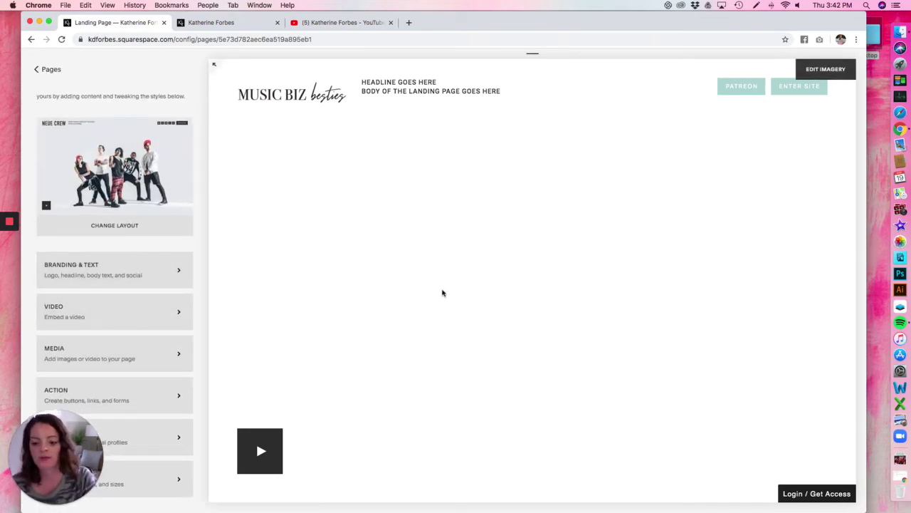
mouse_move(268, 450)
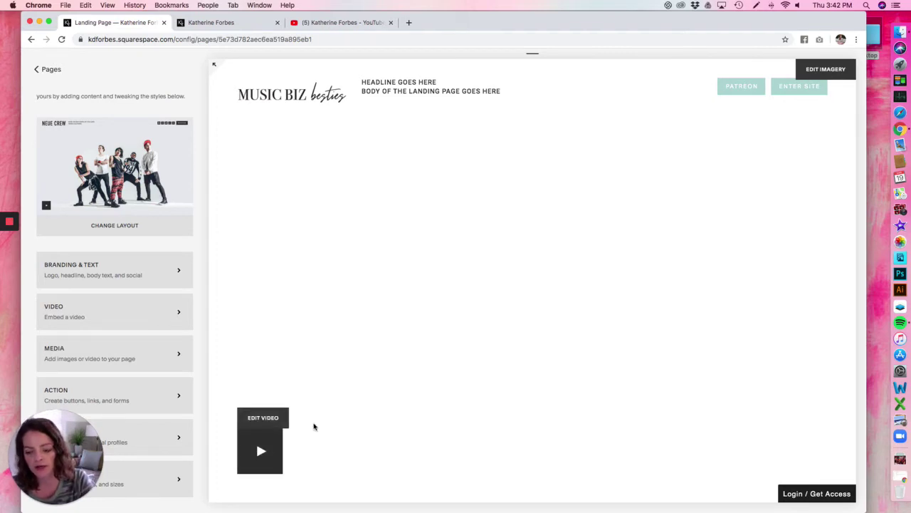
click(160, 484)
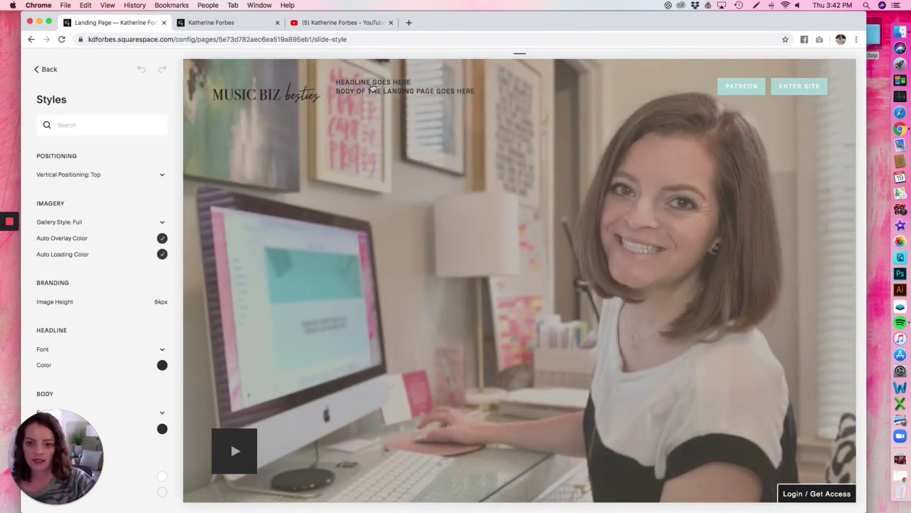
click(375, 89)
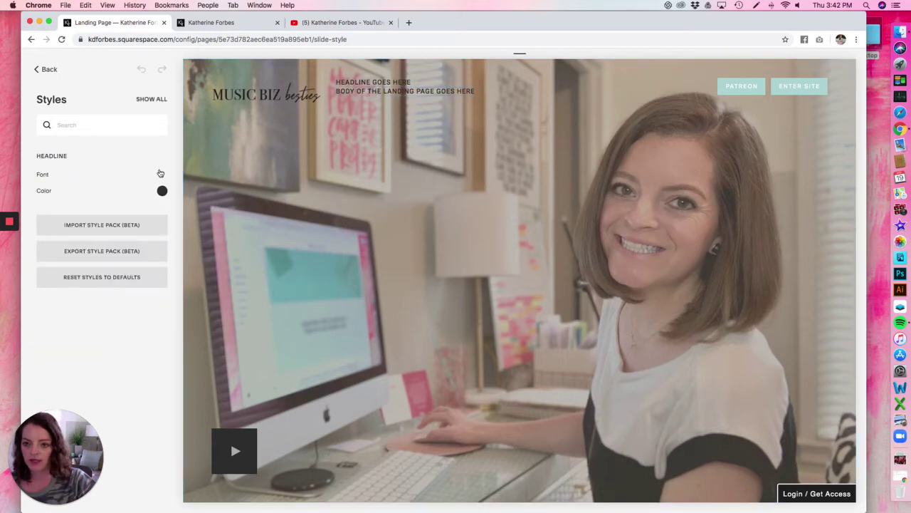
On the main site, look up the Heading 1 font settings used by the "Are you ready to take action?" heading.
click(242, 22)
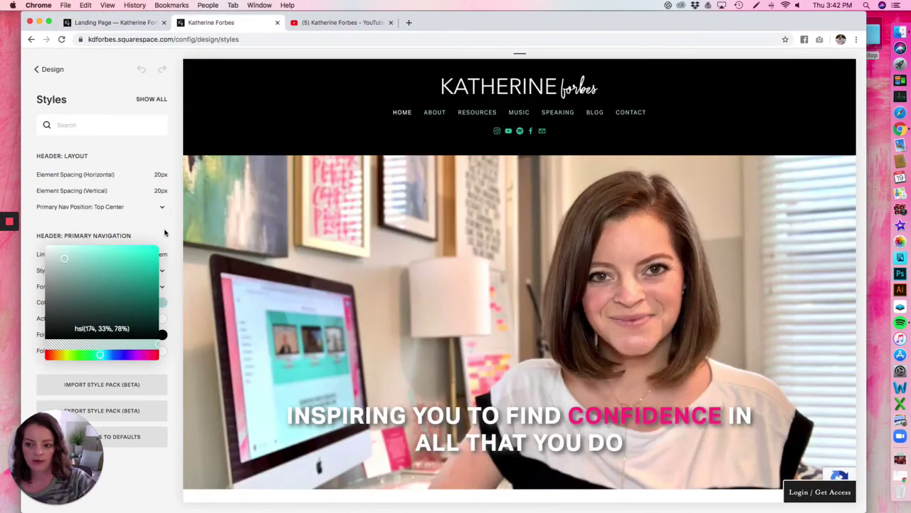
scroll(357, 255, down, 15)
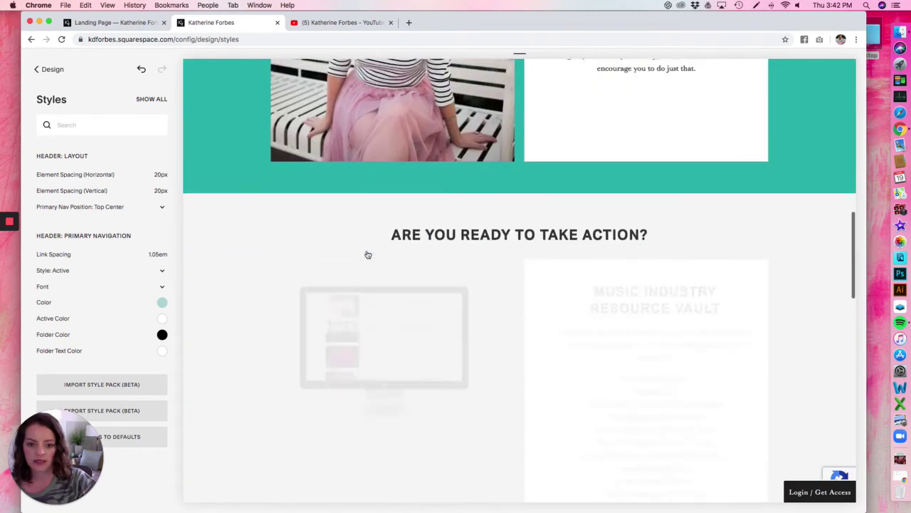
click(437, 146)
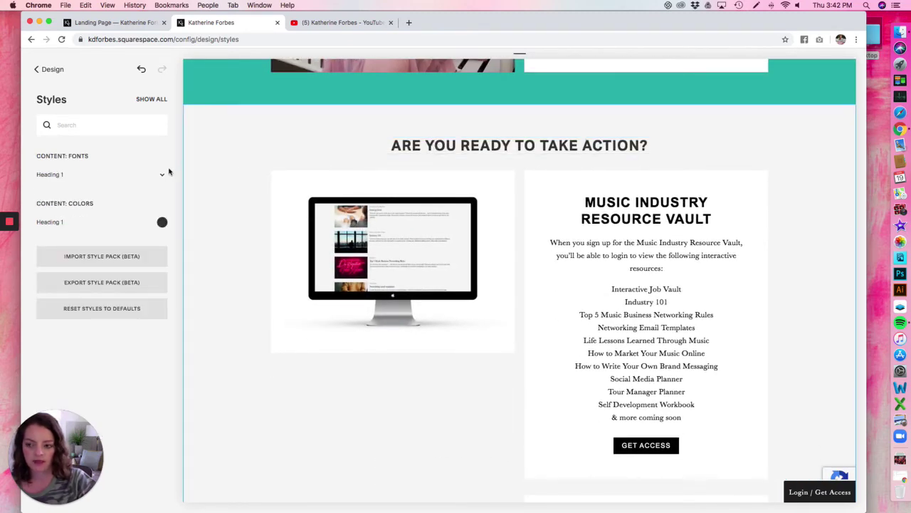
click(162, 175)
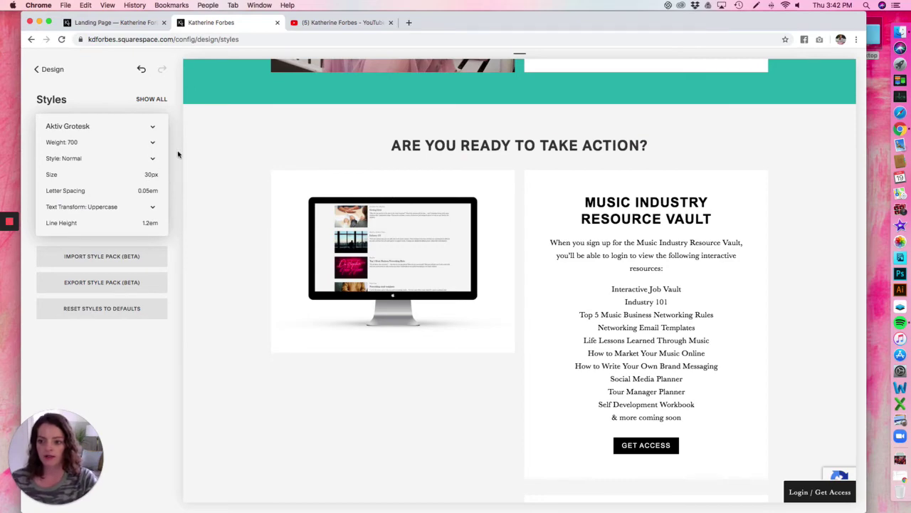
Back on the Landing Page, change the headline's font to Aktiv Grotesk.
click(127, 27)
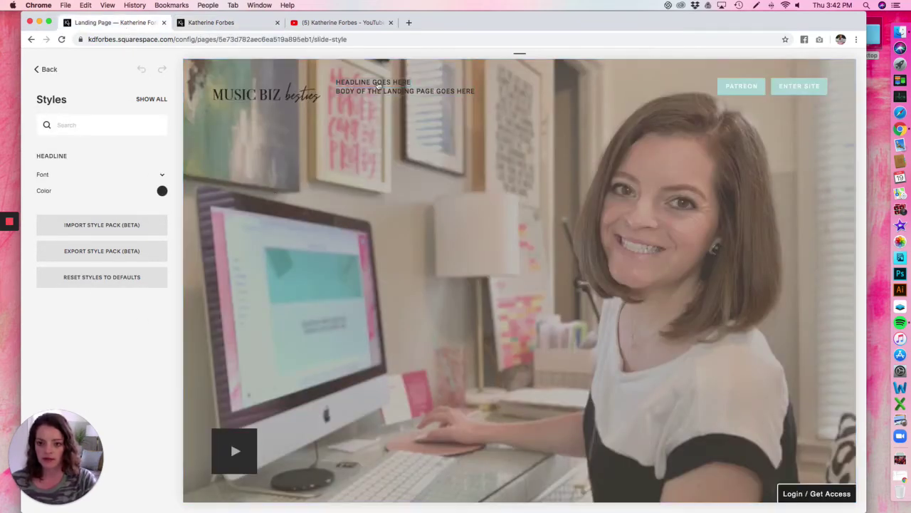
click(164, 174)
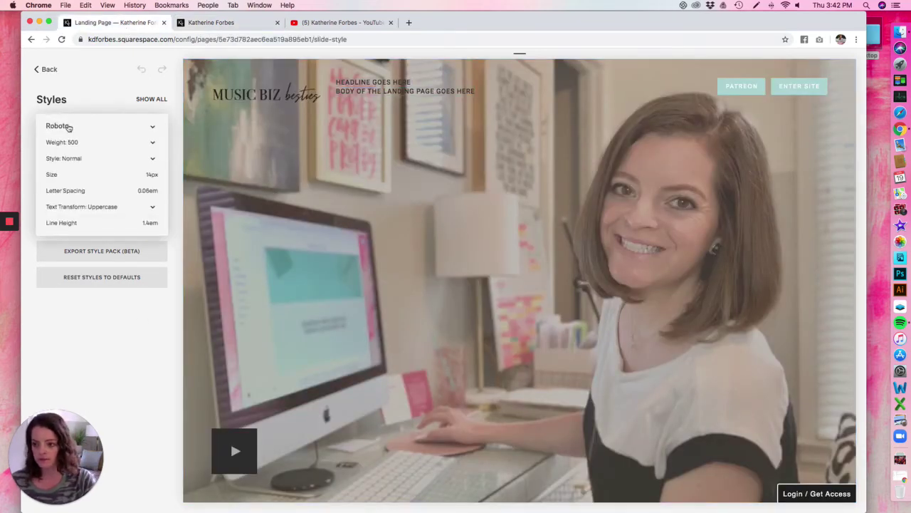
click(71, 128)
scroll(122, 215, up, 10)
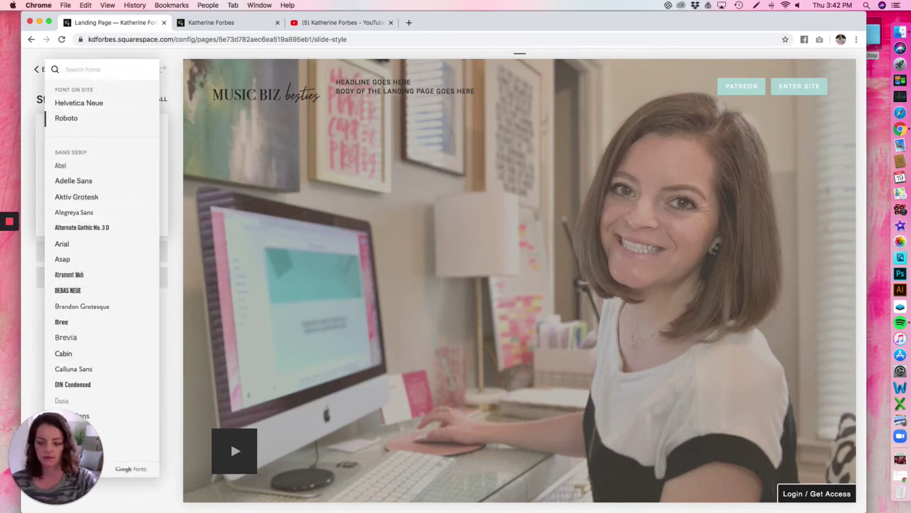
text(aktiv)
click(78, 105)
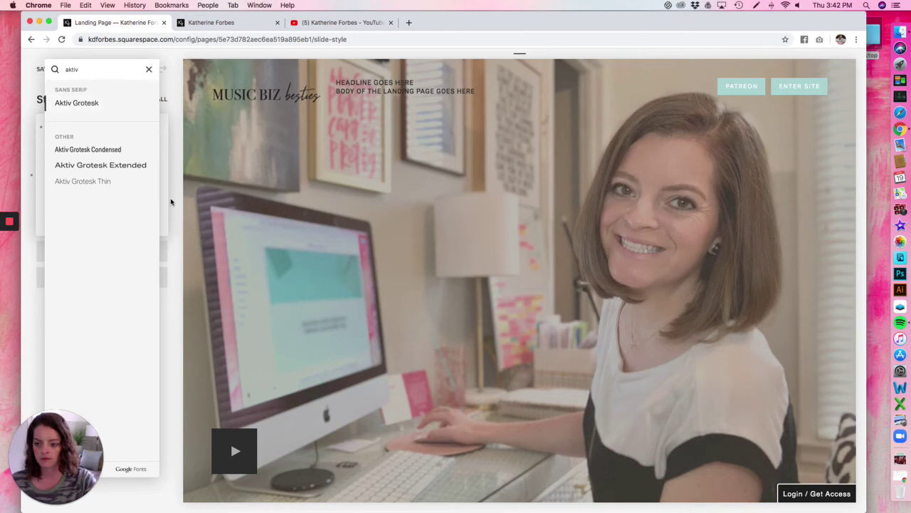
Set the headline's font weight to 700 and its size to 30 px.
click(106, 141)
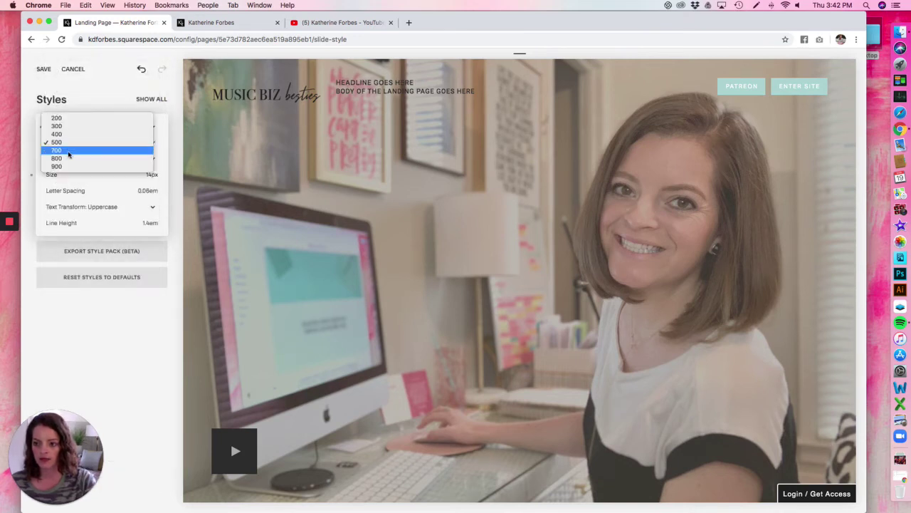
click(128, 149)
mouse_move(152, 177)
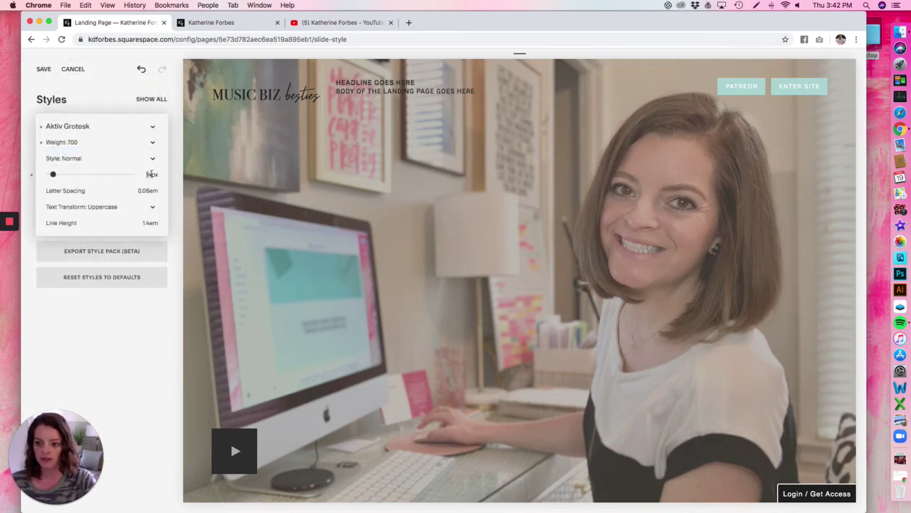
text(30)
key(Return)
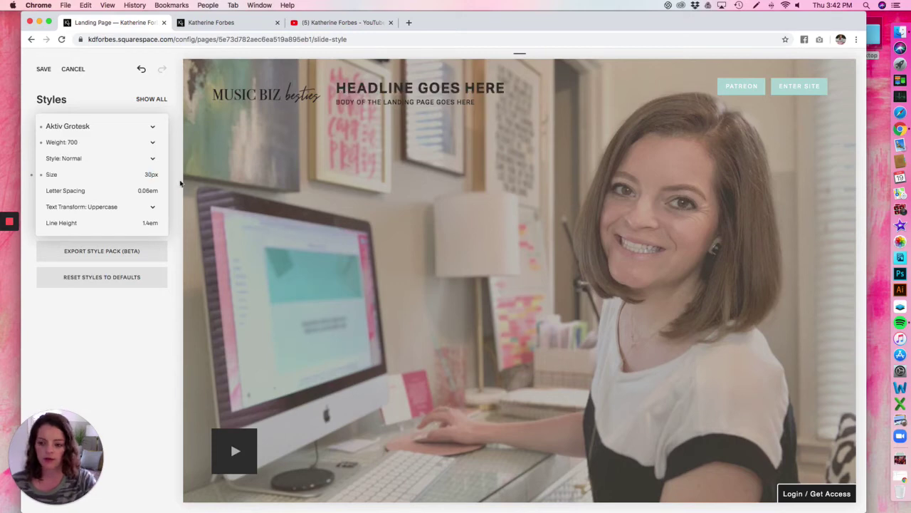
click(400, 91)
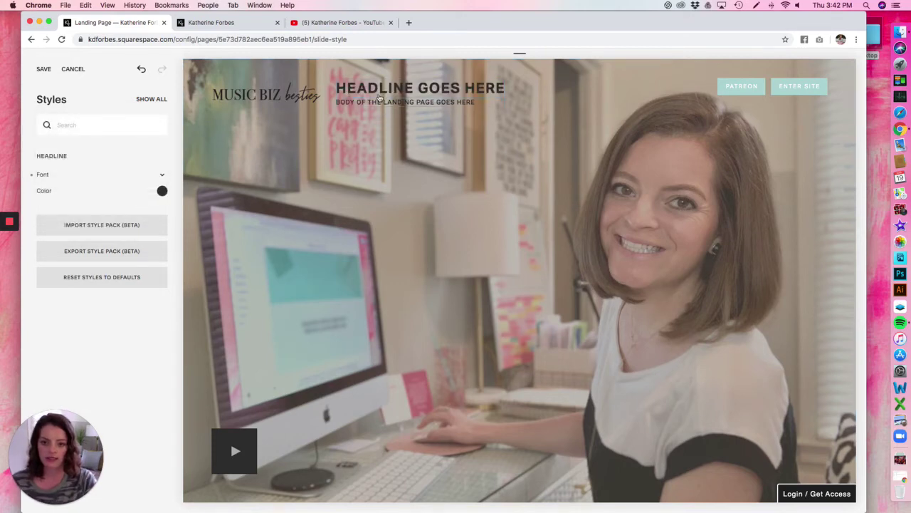
On the main site, look up the font settings of the footer's "Follow along on Instagram" heading.
click(334, 22)
click(214, 22)
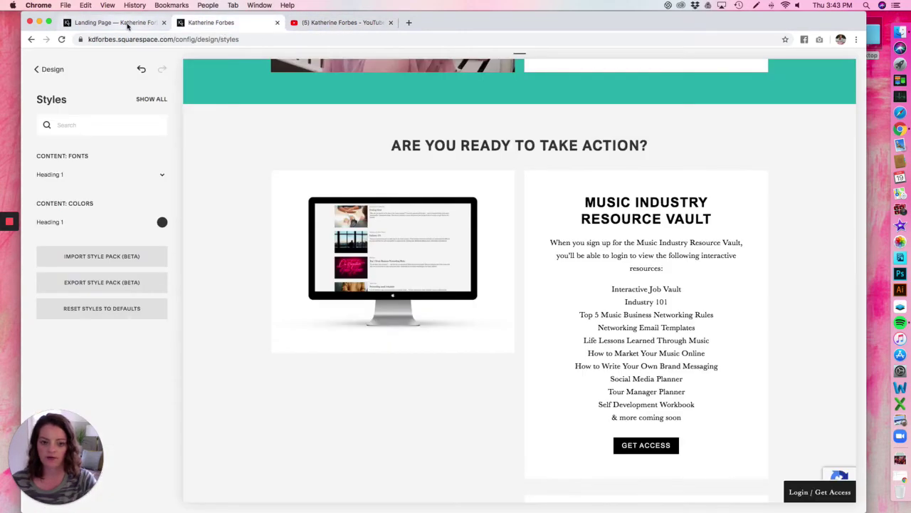
click(128, 27)
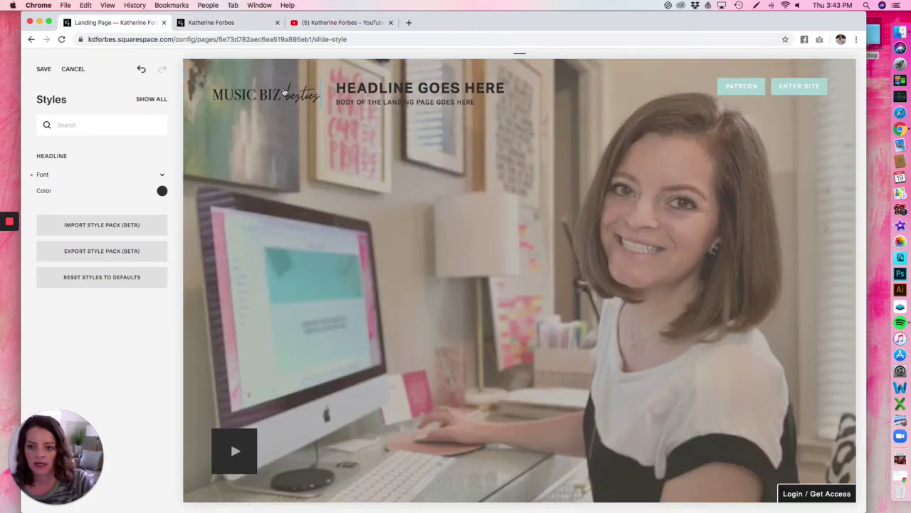
click(214, 23)
scroll(378, 226, down, 10)
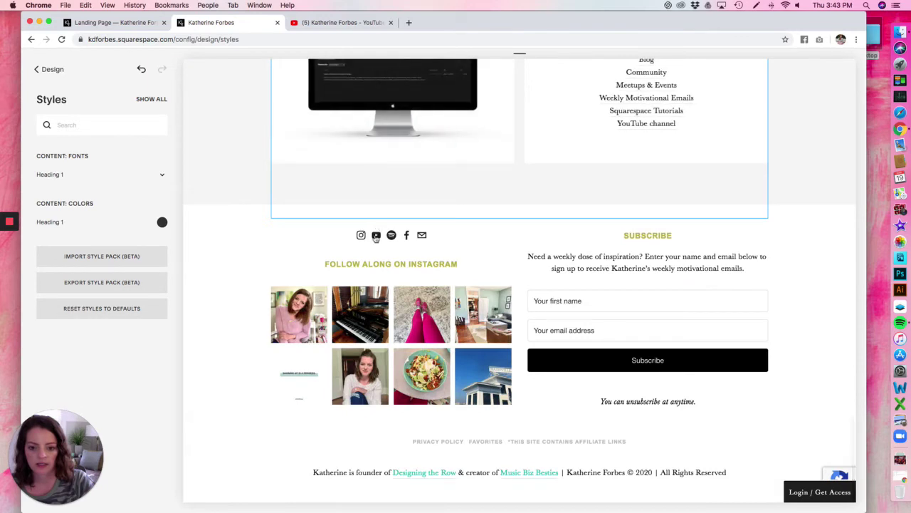
click(371, 264)
click(163, 177)
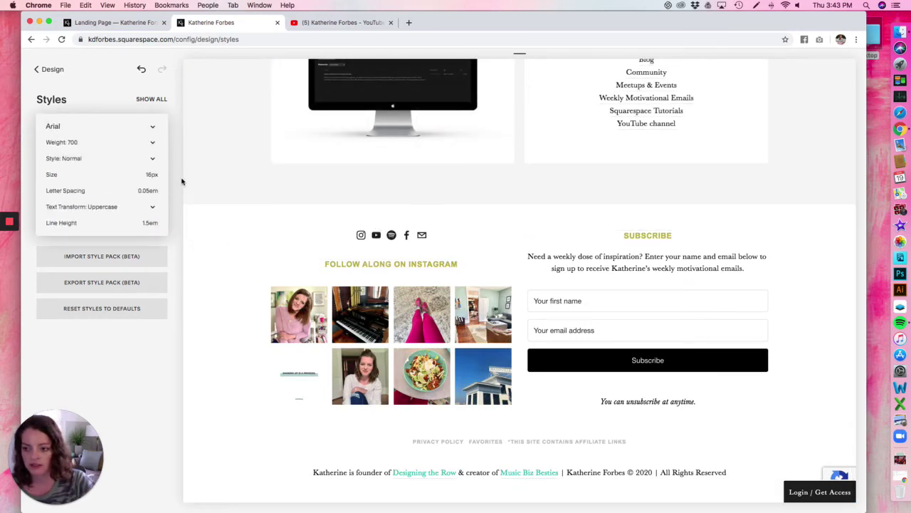
On the main site, copy the footer Heading 3 color value hsl(56, 47%, 53%).
click(180, 183)
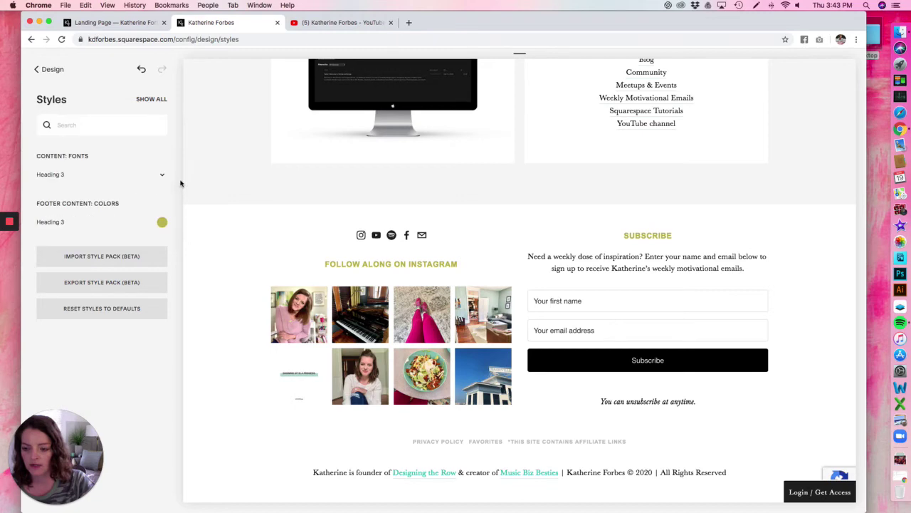
click(161, 225)
triple_click(116, 249)
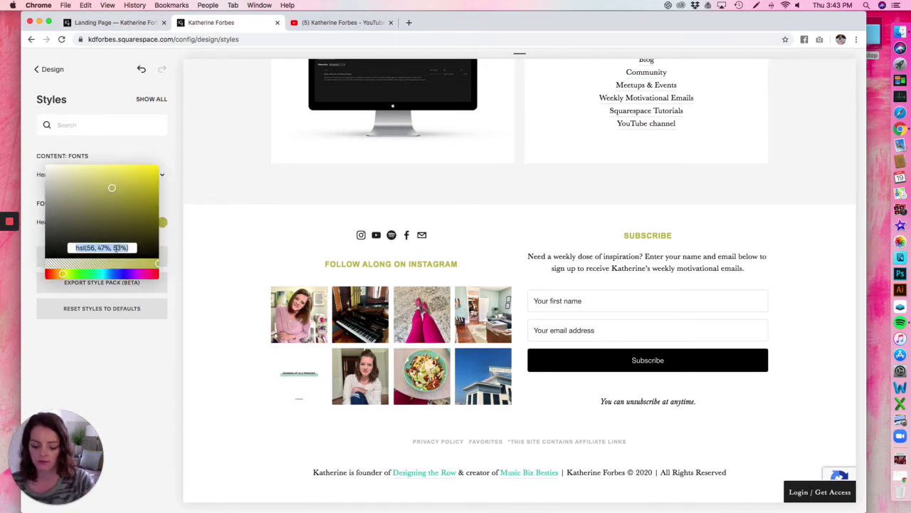
click(185, 237)
Back on the Landing Page, set the body text color to hsl(56, 47%, 53%).
click(105, 22)
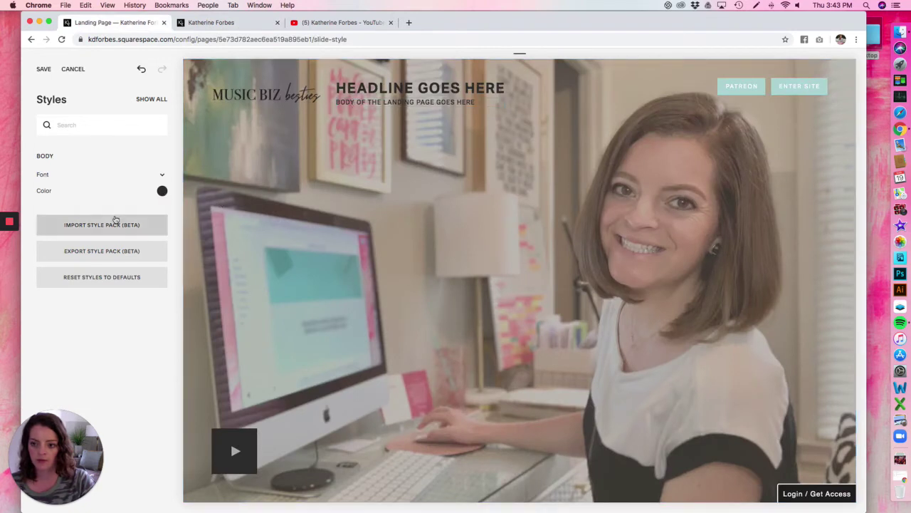
click(162, 191)
click(112, 144)
key(ctrl+v)
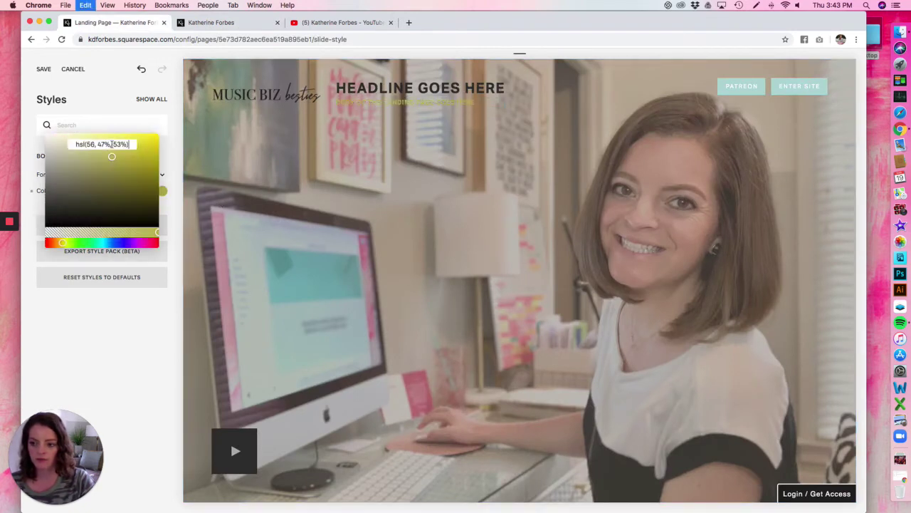
click(172, 177)
Change the body text's font to Arial.
click(127, 176)
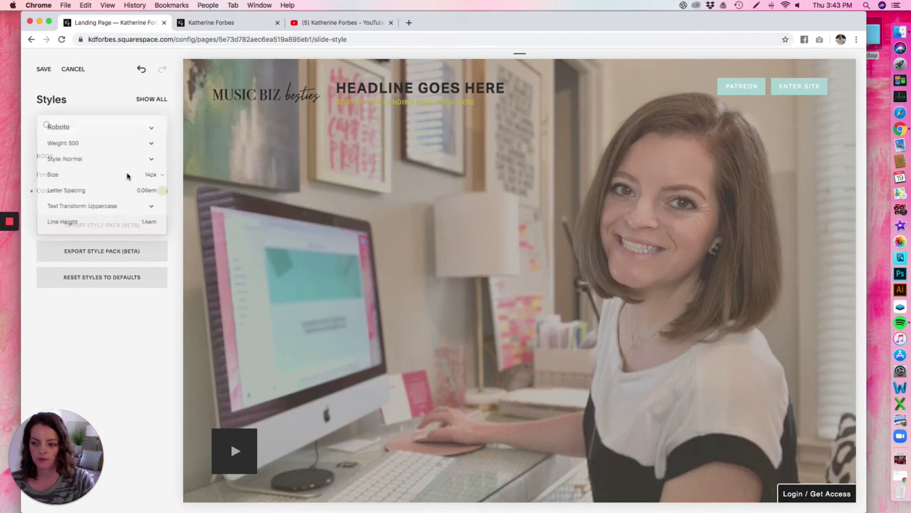
click(65, 126)
text(arial)
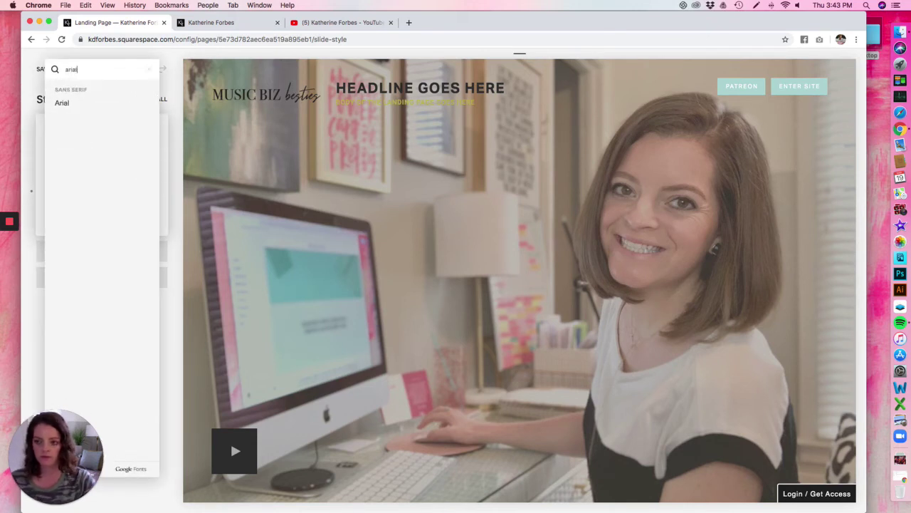
click(69, 106)
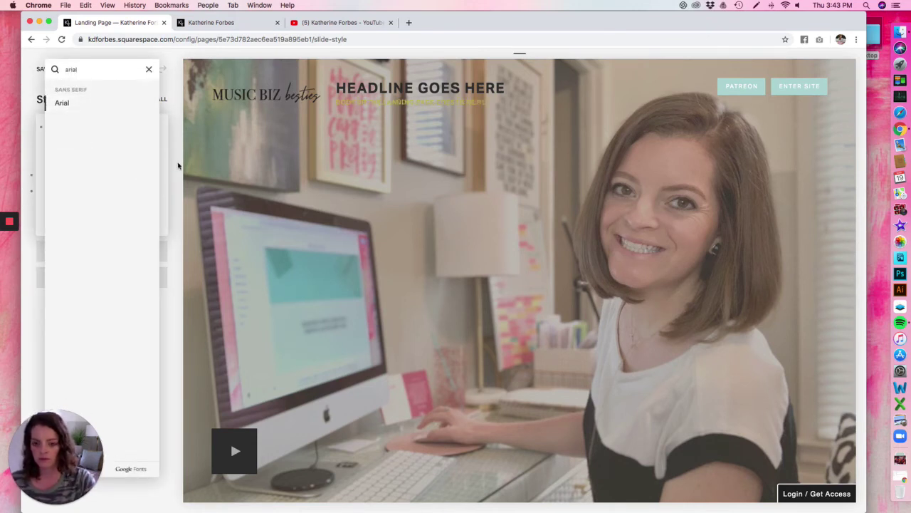
click(178, 165)
click(174, 167)
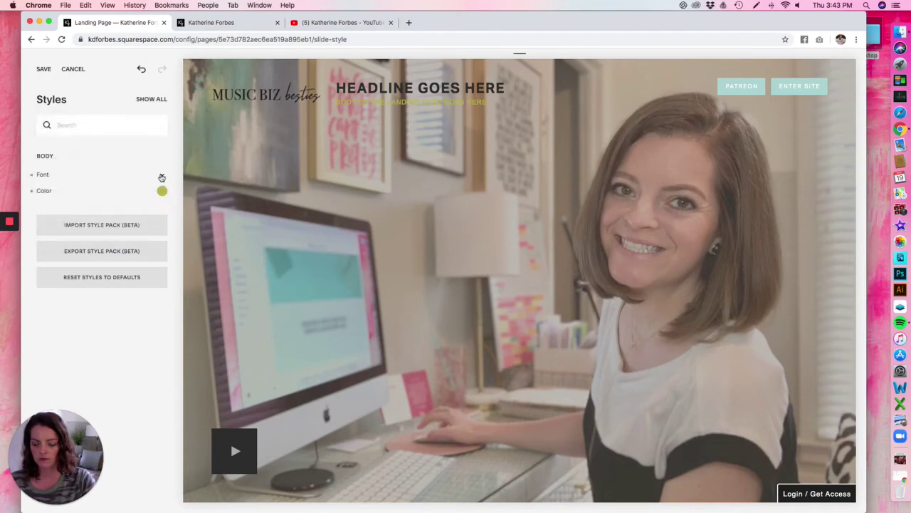
Match the body text to the main site's Heading 3 by setting its size to 16 px and weight to 700.
click(162, 177)
click(214, 22)
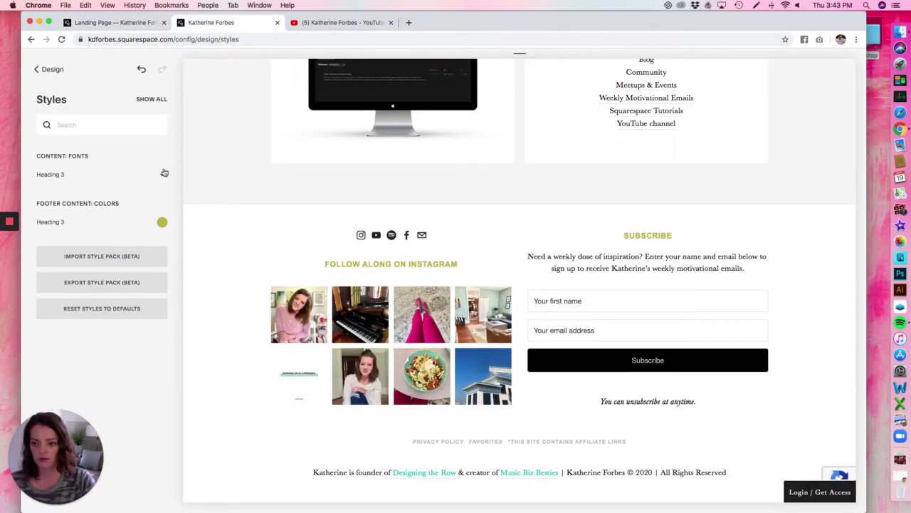
click(165, 174)
click(99, 23)
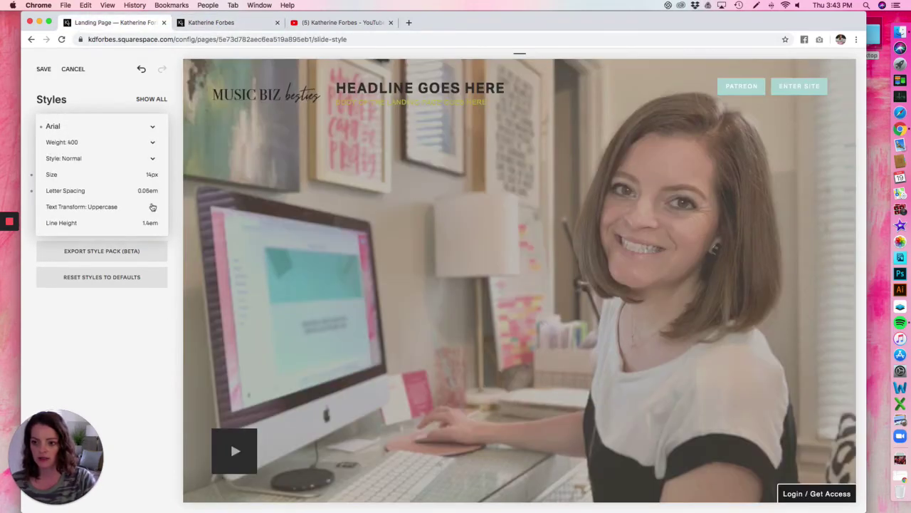
click(78, 141)
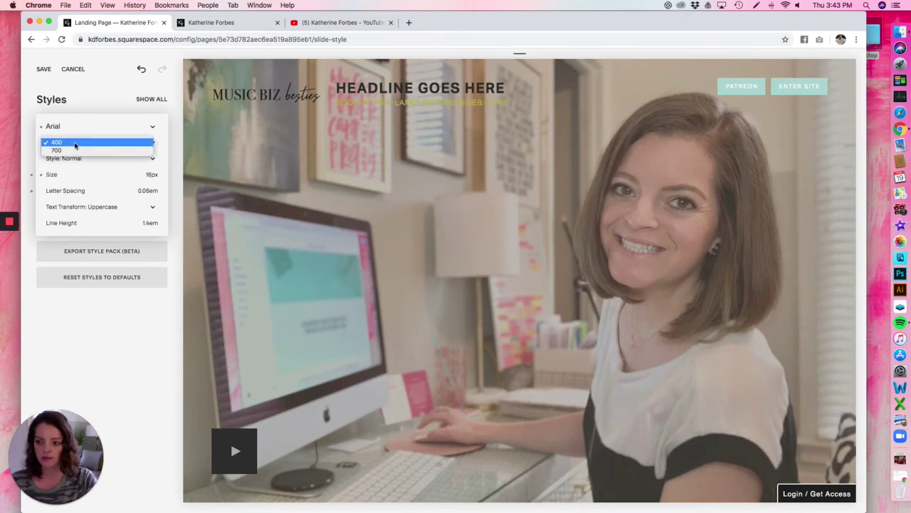
click(83, 158)
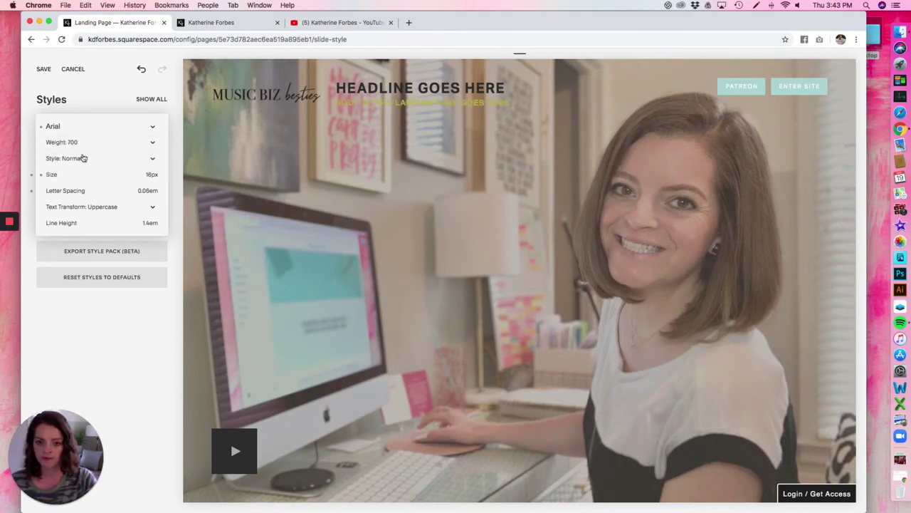
click(172, 159)
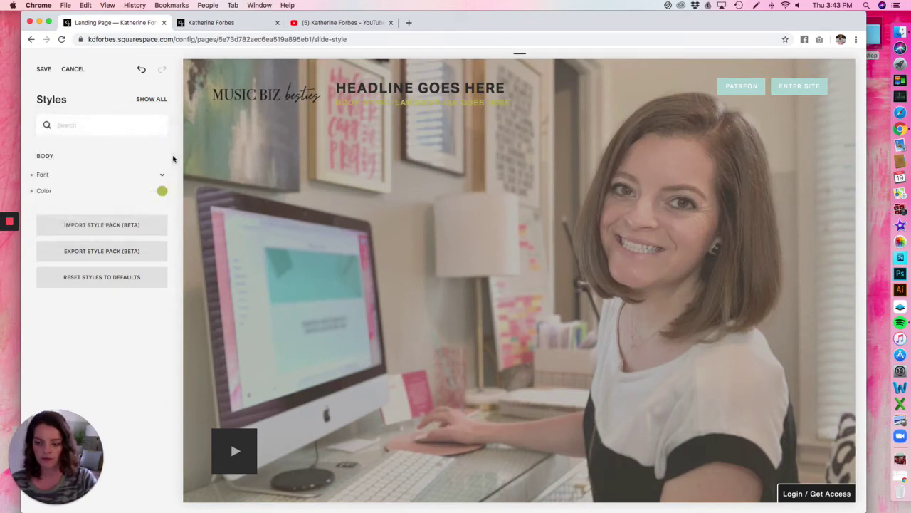
Turn off the auto overlay color and apply a more opaque white custom overlay to the background image.
click(574, 267)
scroll(92, 287, down, 5)
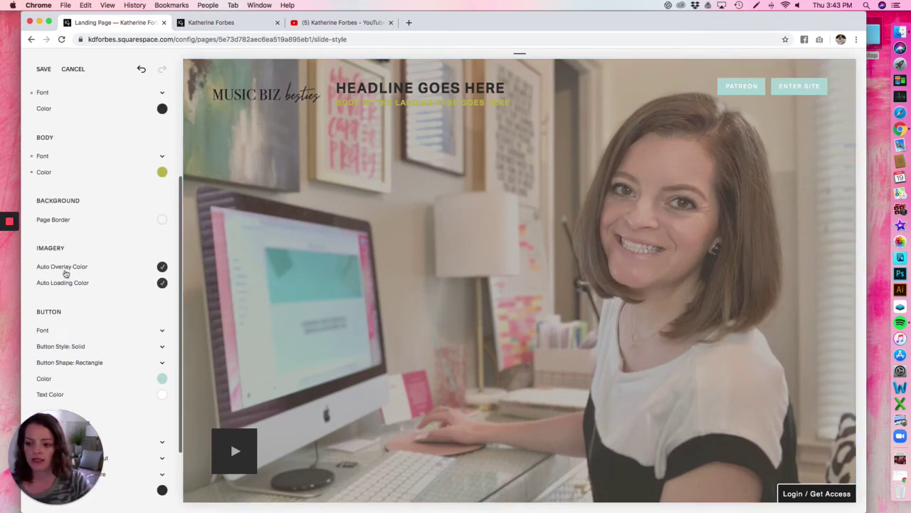
click(162, 267)
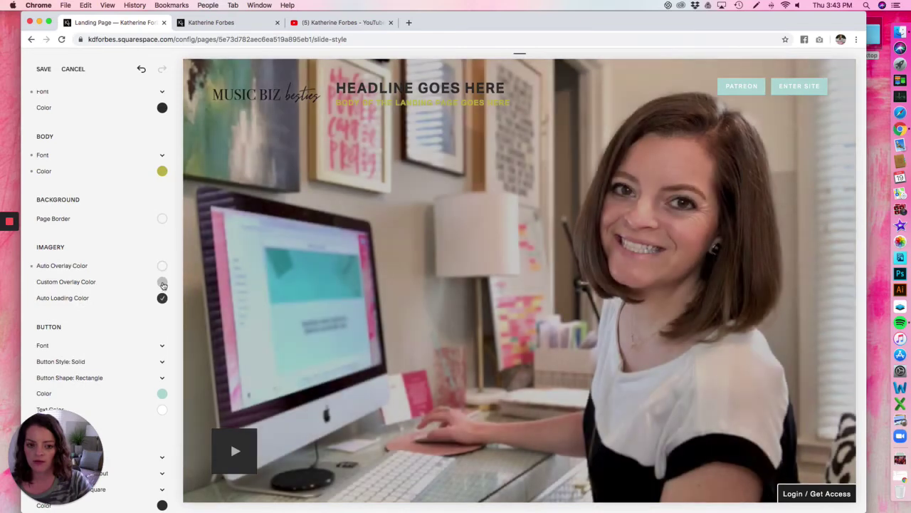
click(162, 282)
drag(140, 285, 32, 220)
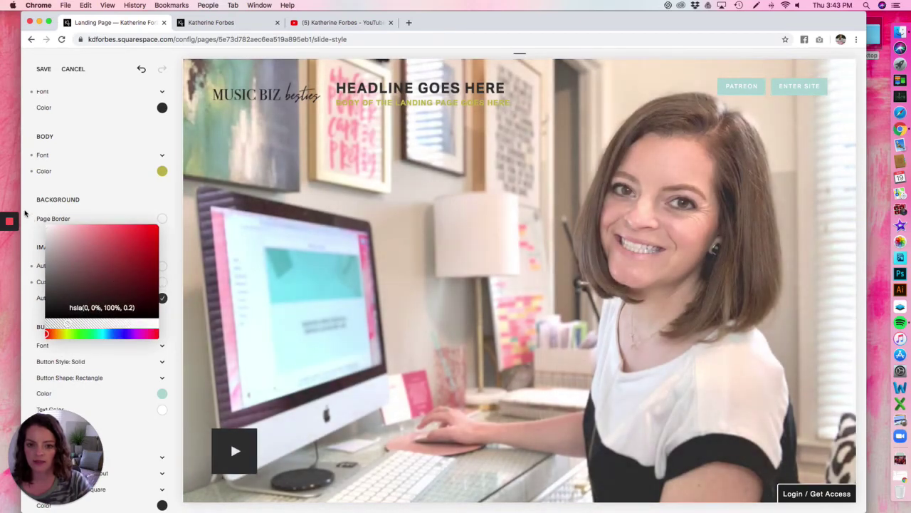
drag(68, 326, 123, 329)
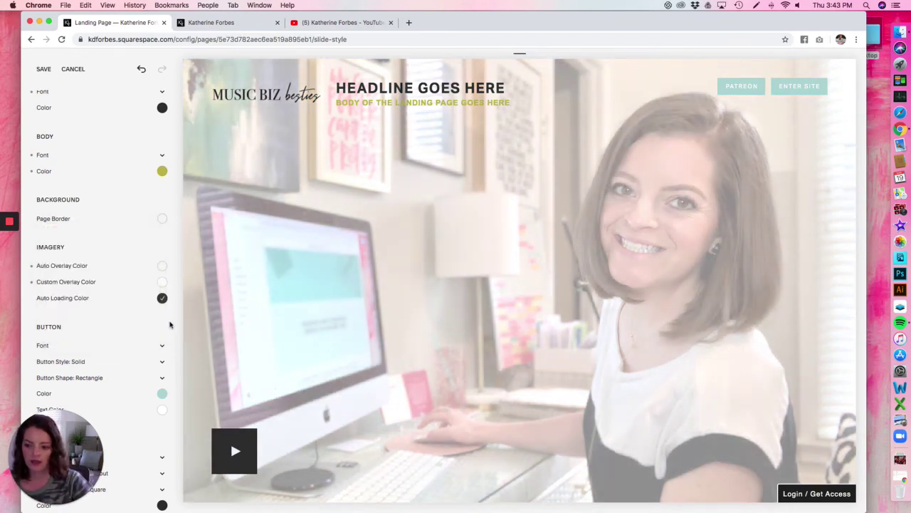
Turn off the auto loading color and inspect the color value used by the buttons.
click(162, 299)
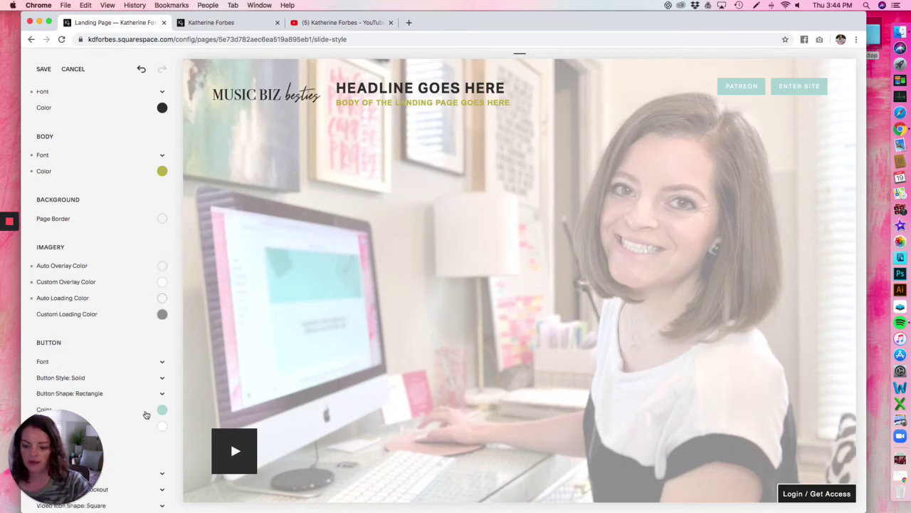
click(161, 425)
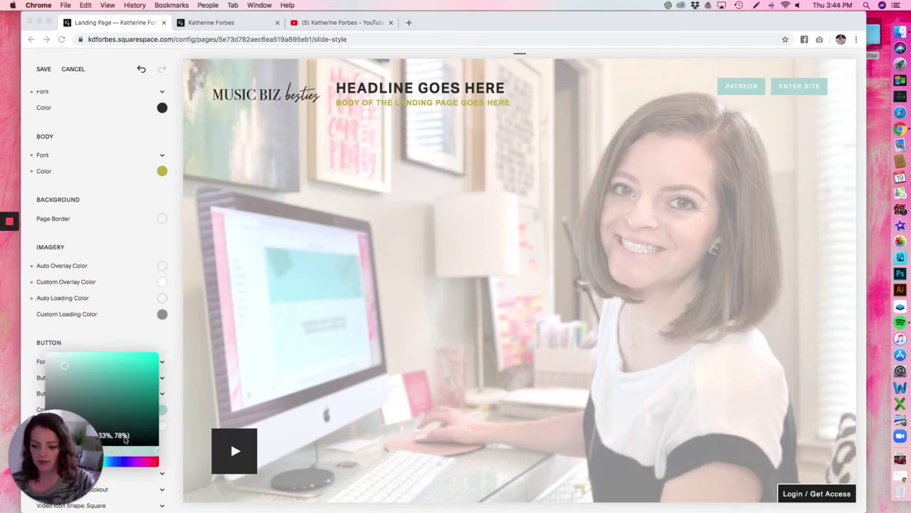
click(172, 403)
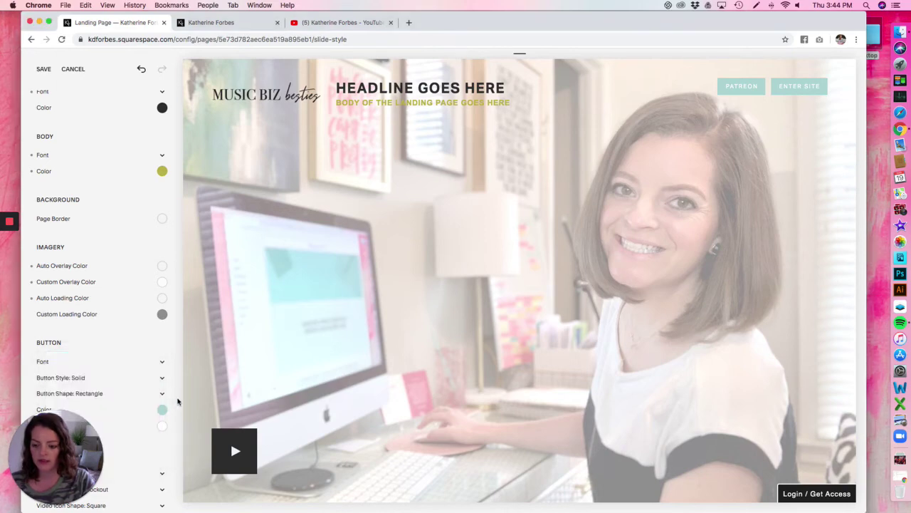
click(163, 411)
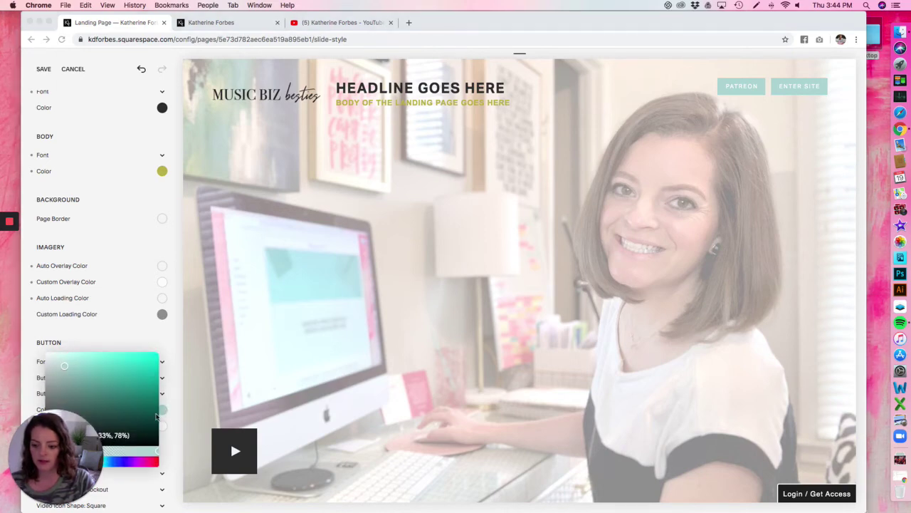
On the main site, get the footer Heading 3 color value hsl(56, 47%, 53%) again.
click(193, 27)
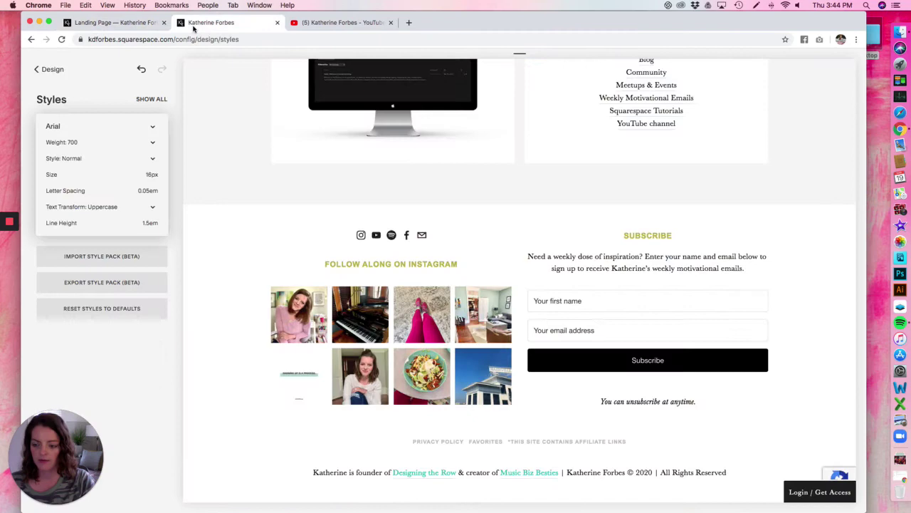
click(175, 249)
click(162, 222)
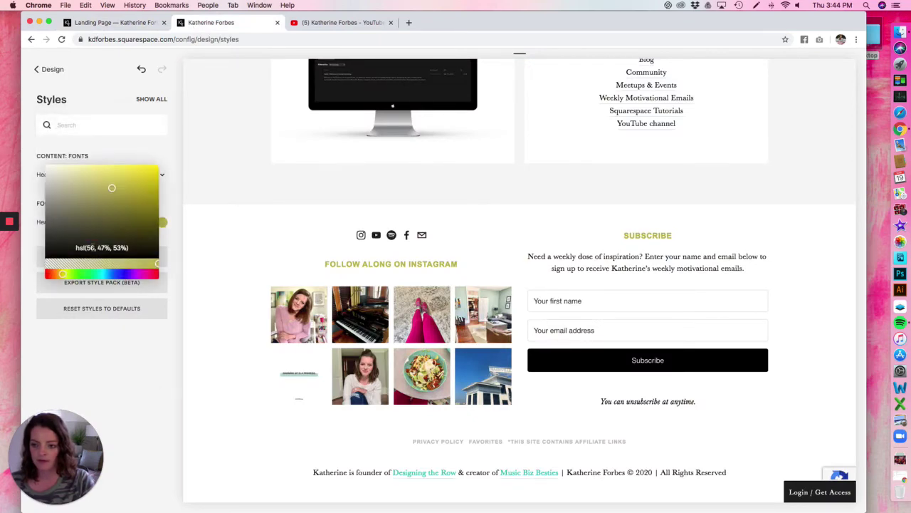
On the Landing Page, set the custom loading color to hsl(56, 47%, 53%).
click(107, 22)
click(162, 314)
click(162, 314)
triple_click(102, 340)
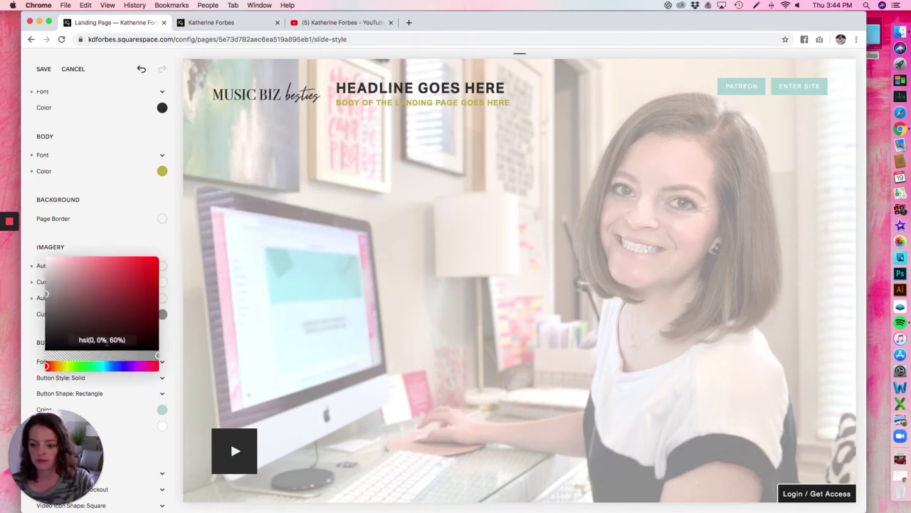
key(super+c)
key(super+v)
click(175, 338)
Set the video controls color to hsl(56, 47%, 53%).
scroll(174, 339, down, 5)
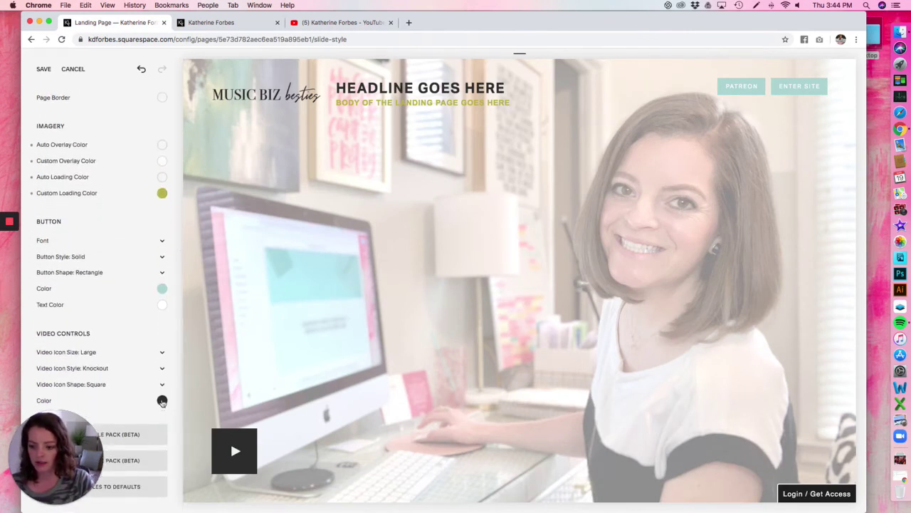
click(162, 401)
key(super+a)
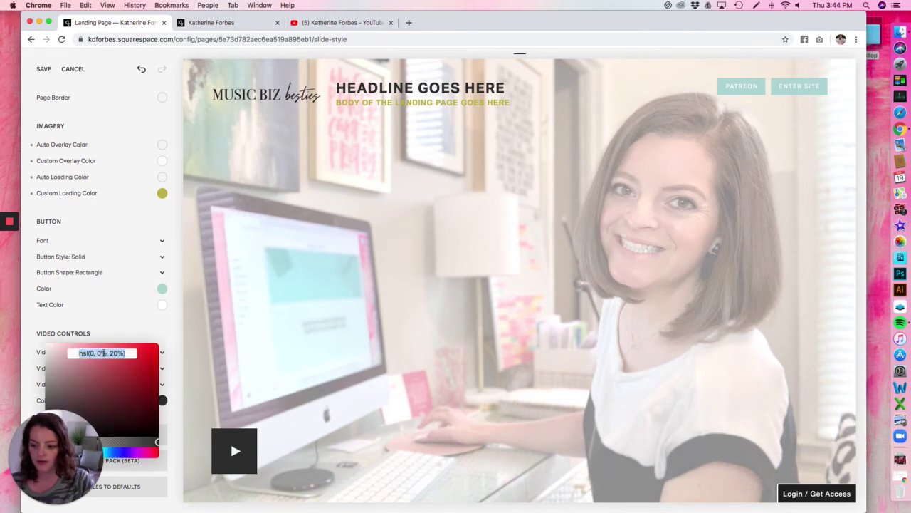
key(super+v)
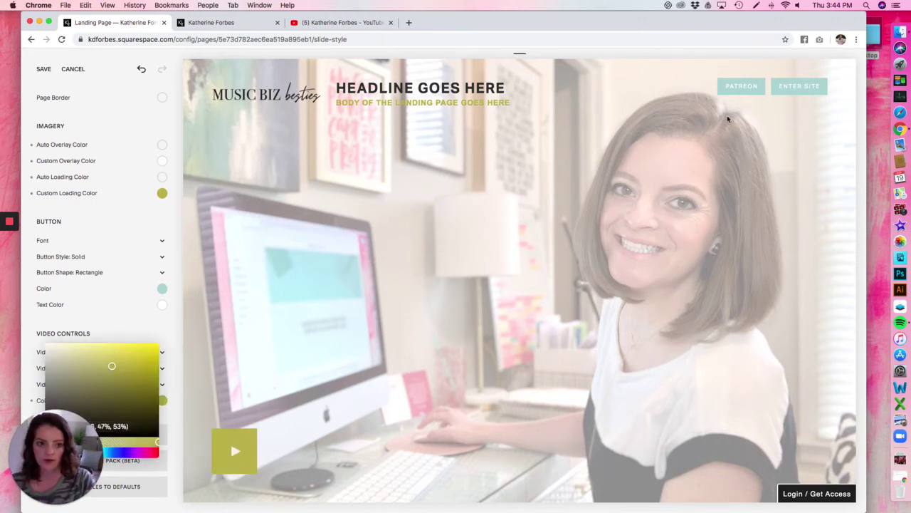
click(730, 107)
Copy the button color hsl(174, 33%, 78%) and apply it to the video controls.
click(164, 290)
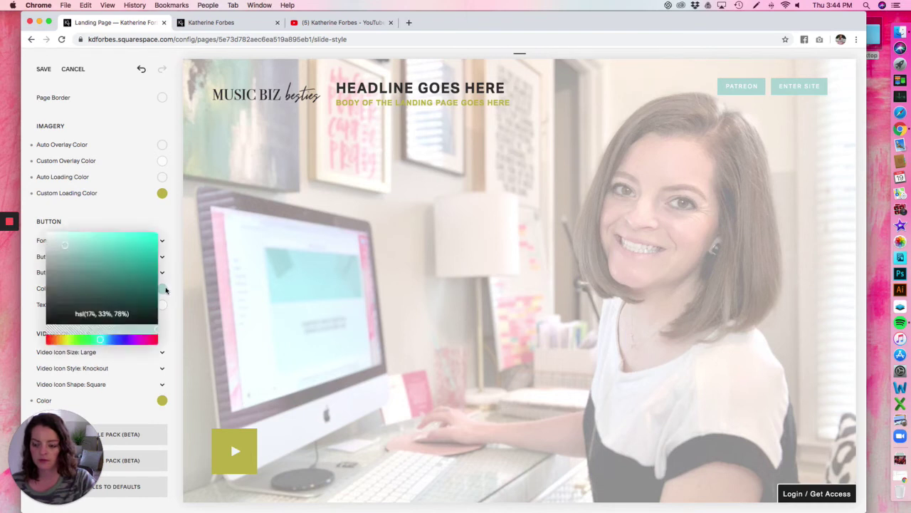
key(super+a)
click(169, 329)
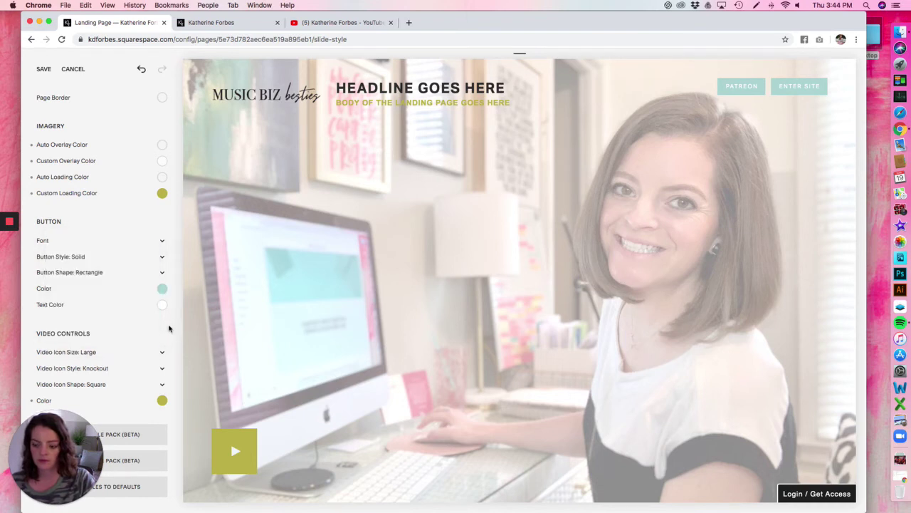
click(163, 401)
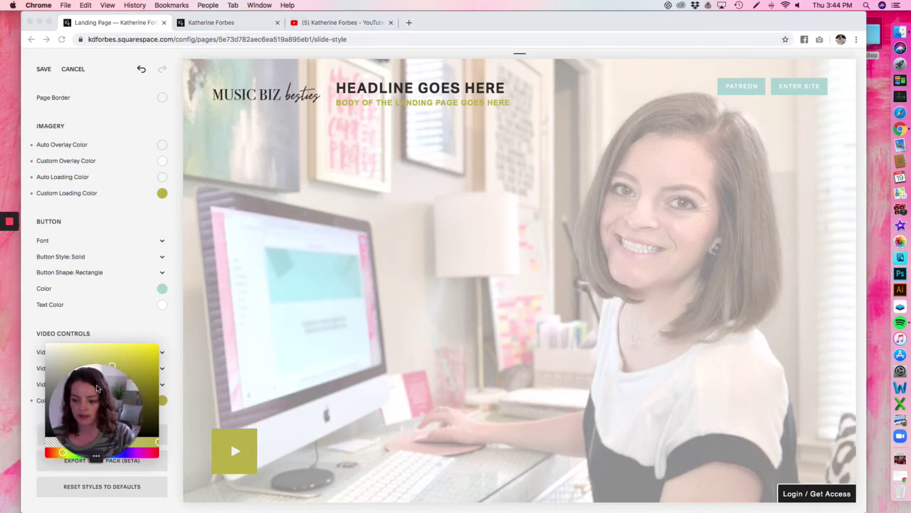
click(94, 426)
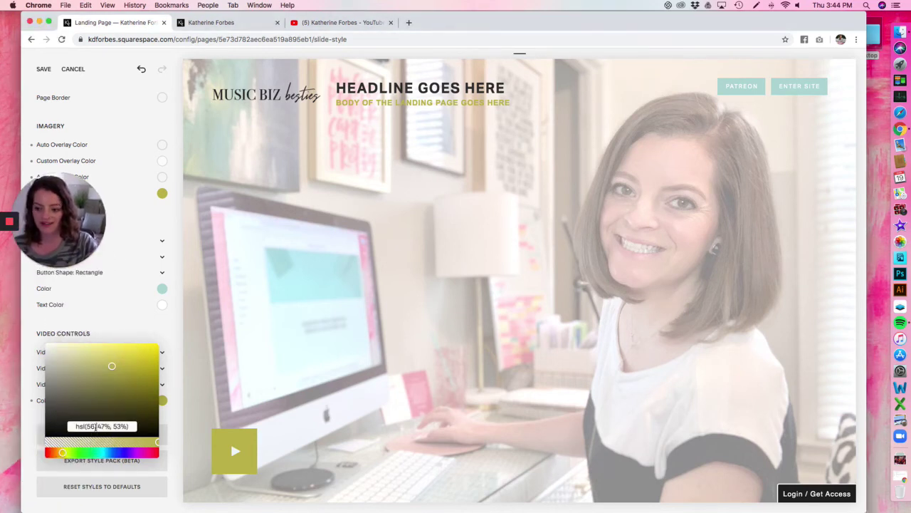
key(super+a)
key(super+v)
click(189, 451)
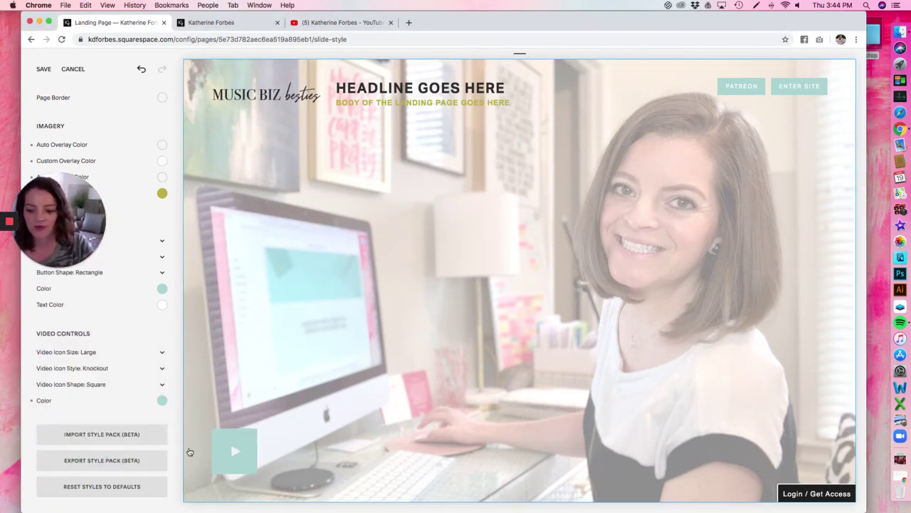
Set the video controls color to black, and save and close the style settings.
click(162, 401)
drag(128, 398, 183, 433)
click(172, 412)
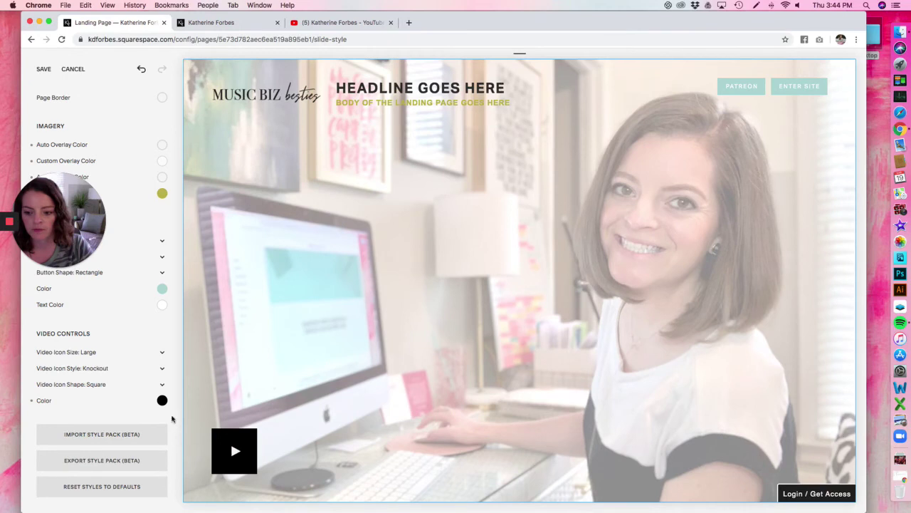
scroll(171, 419, up, 5)
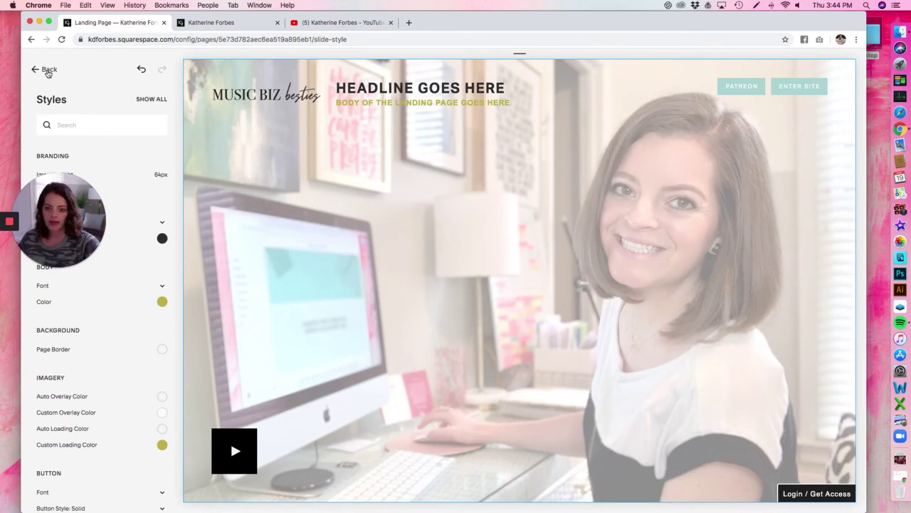
click(48, 71)
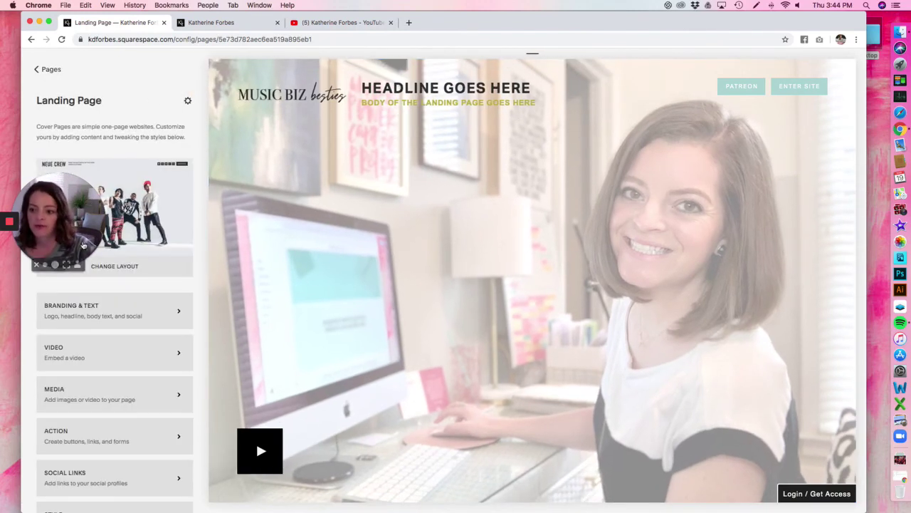
drag(83, 245, 89, 153)
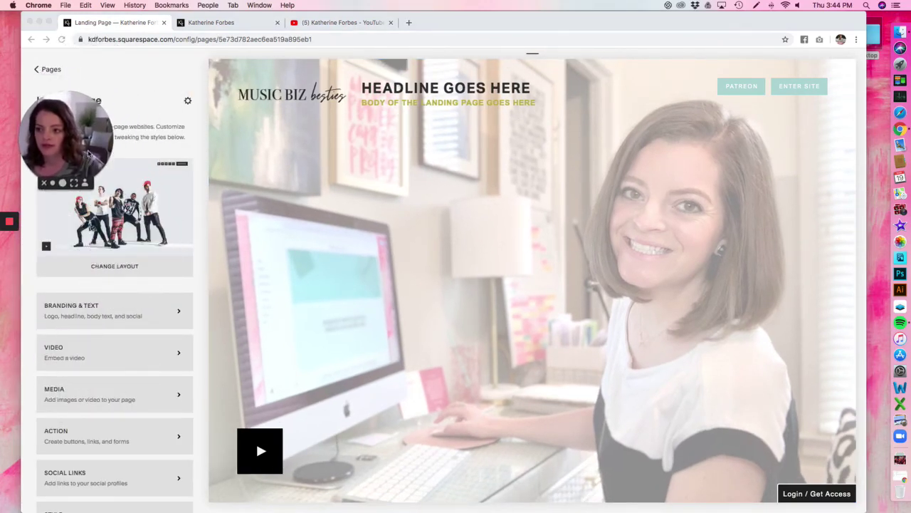
scroll(163, 391, down, 2)
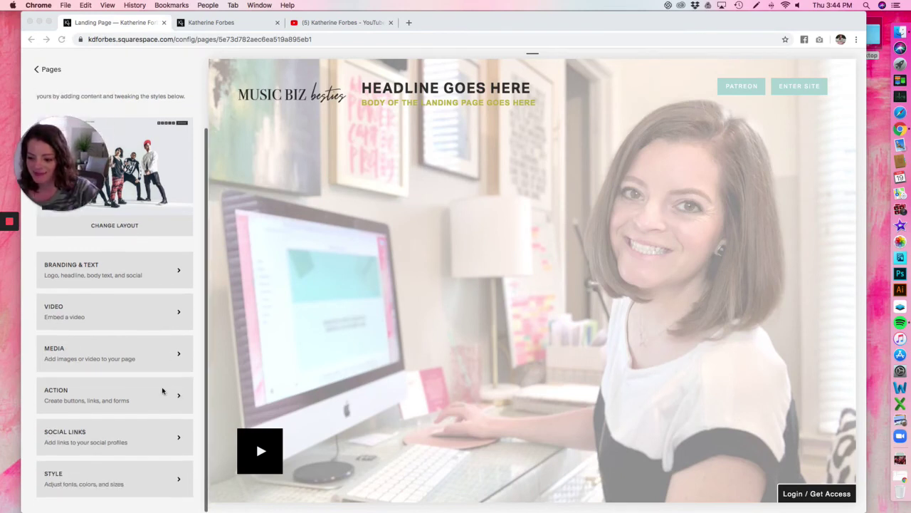
scroll(164, 392, up, 2)
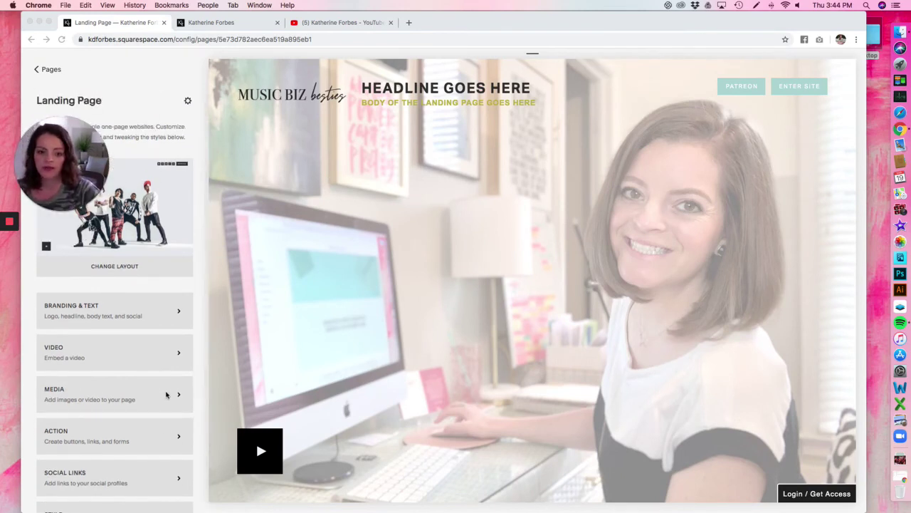
Open the Landing Page's cover page settings, review the general options down to the homepage setting, and close them without changes.
click(188, 104)
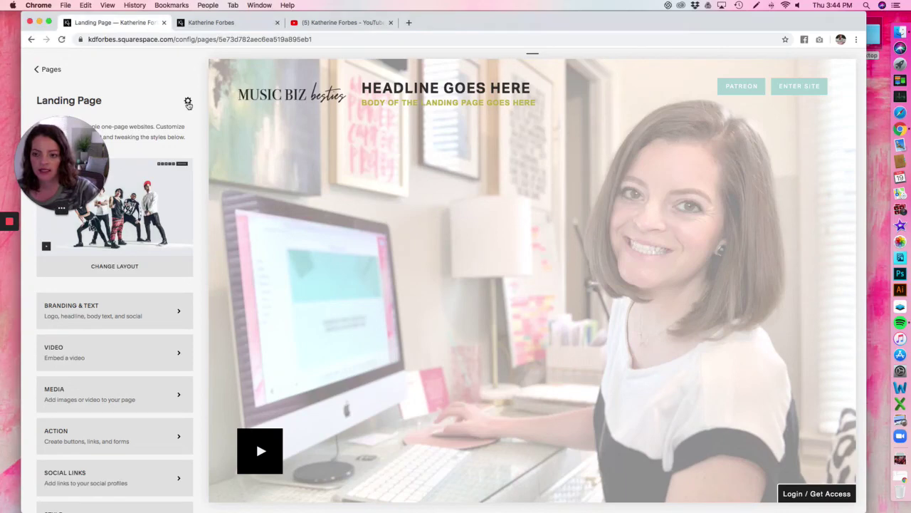
click(188, 104)
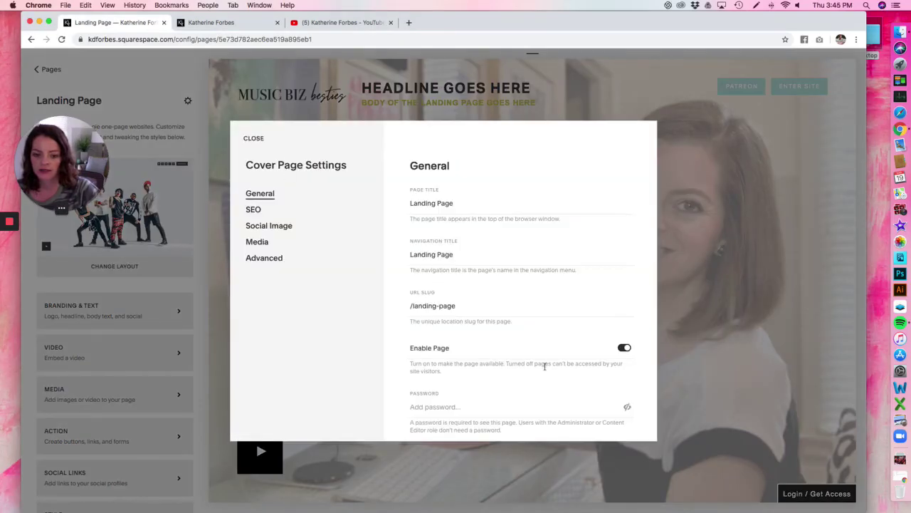
scroll(484, 327, down, 3)
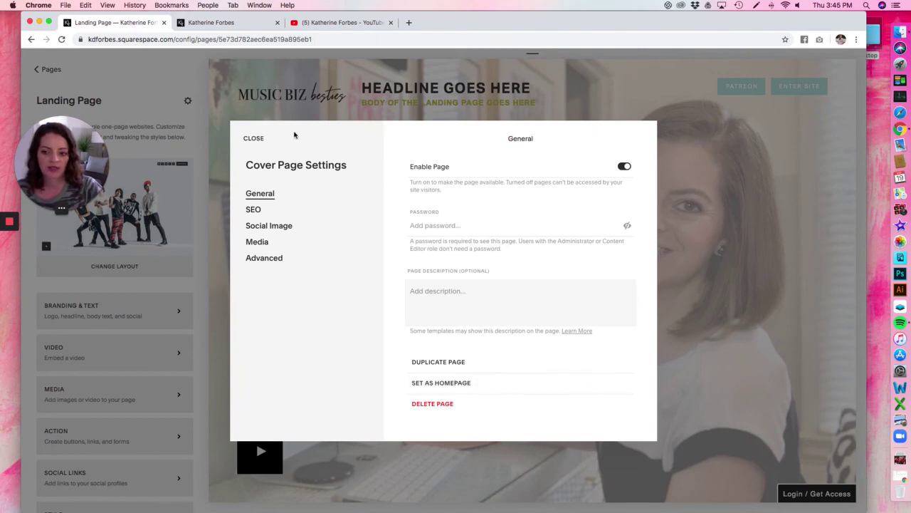
click(255, 138)
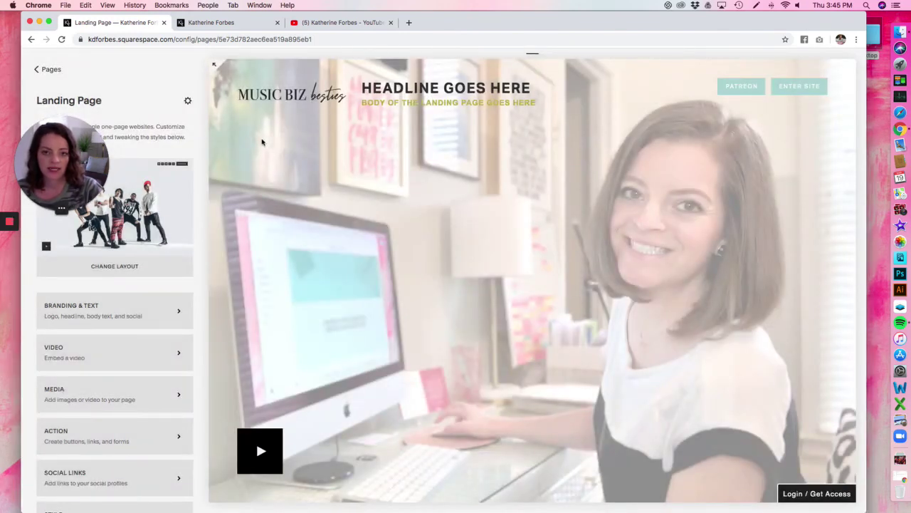
Return to the site's page list and examine where Landing Page sits in the Not Linked section relative to the navigation sections.
click(45, 71)
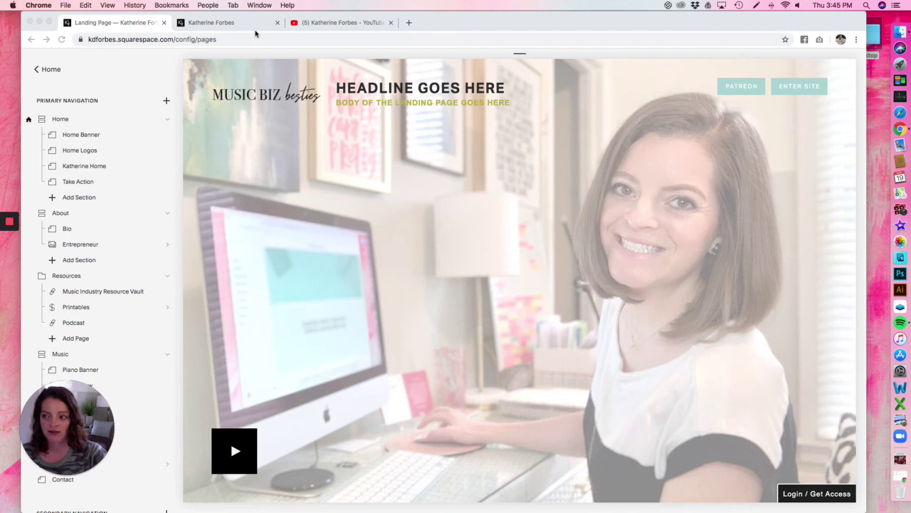
scroll(157, 168, down, 10)
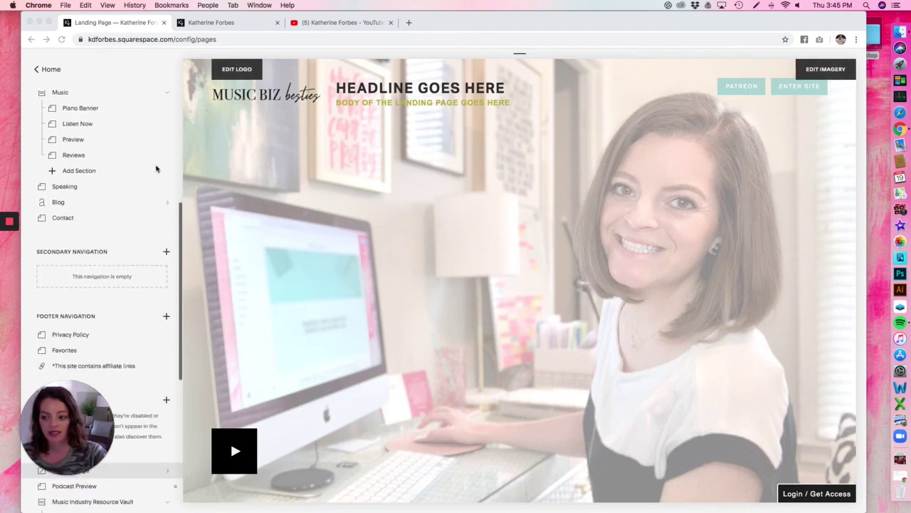
scroll(157, 169, down, 1)
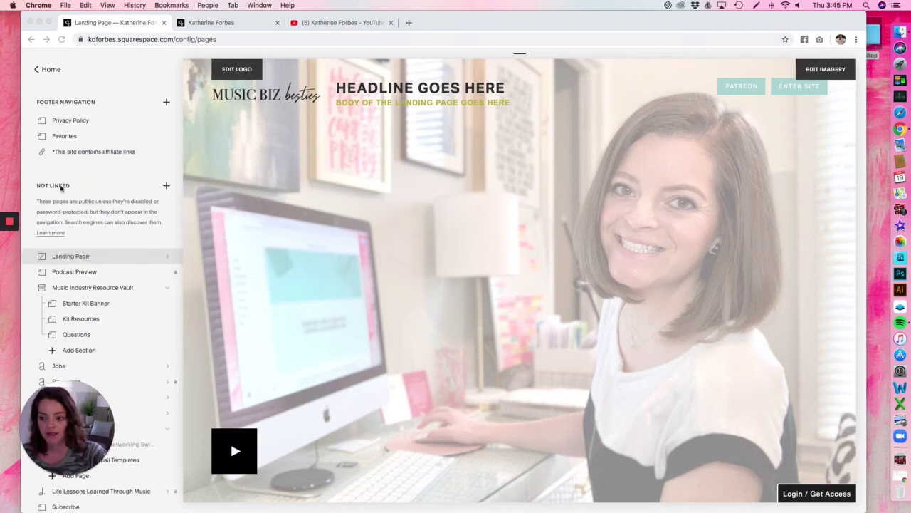
click(38, 186)
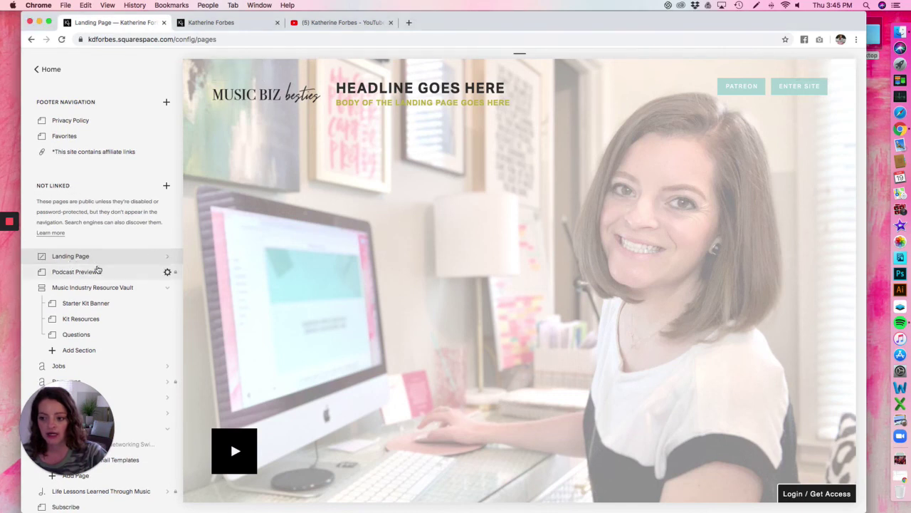
scroll(114, 221, up, 2)
scroll(113, 221, up, 10)
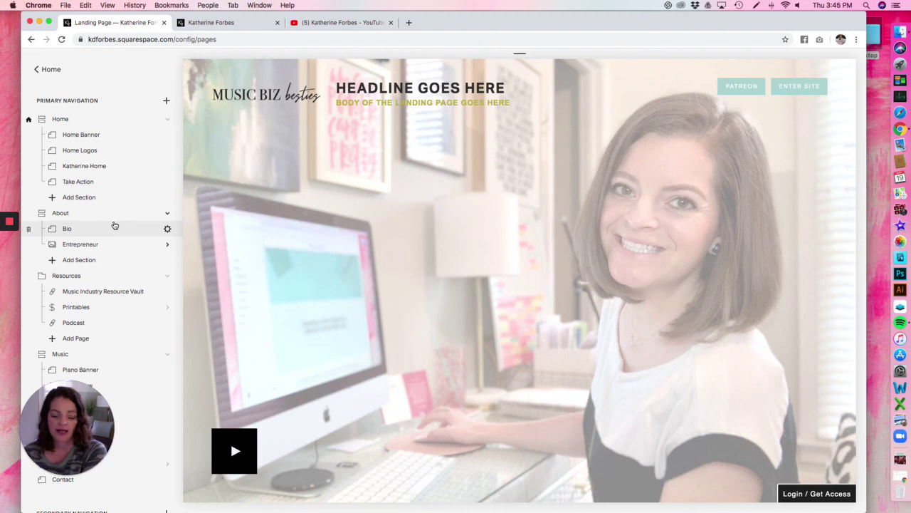
scroll(114, 227, down, 10)
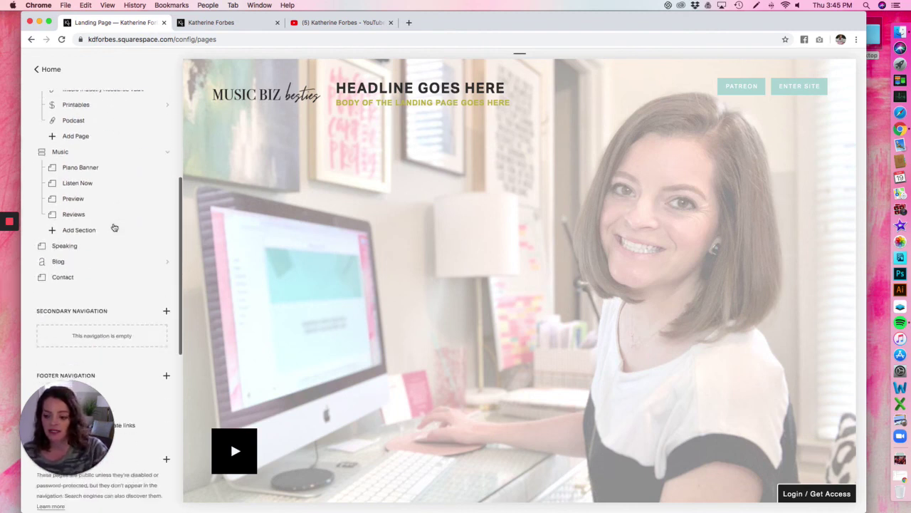
drag(38, 247, 104, 254)
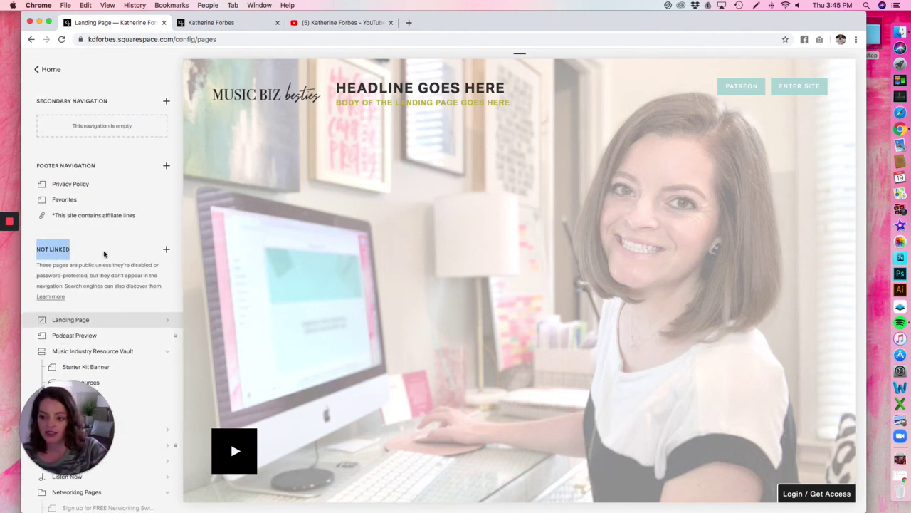
drag(178, 269, 165, 320)
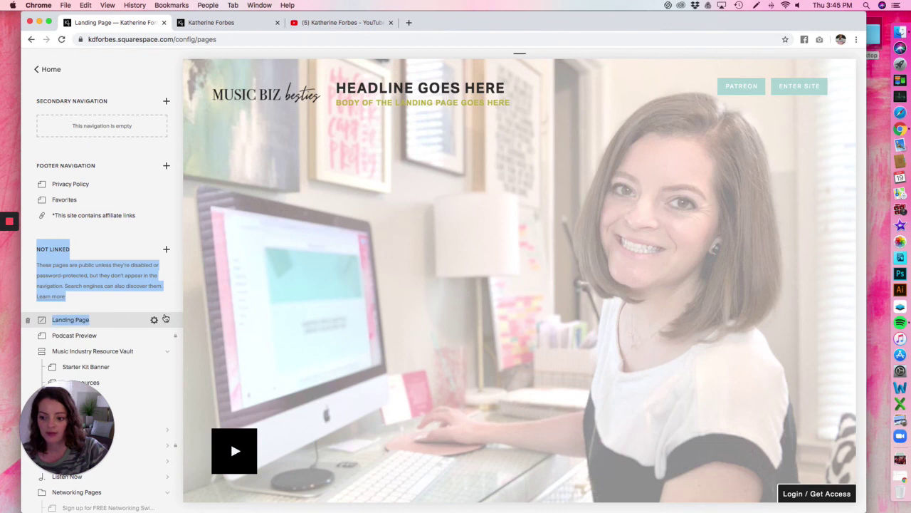
click(116, 275)
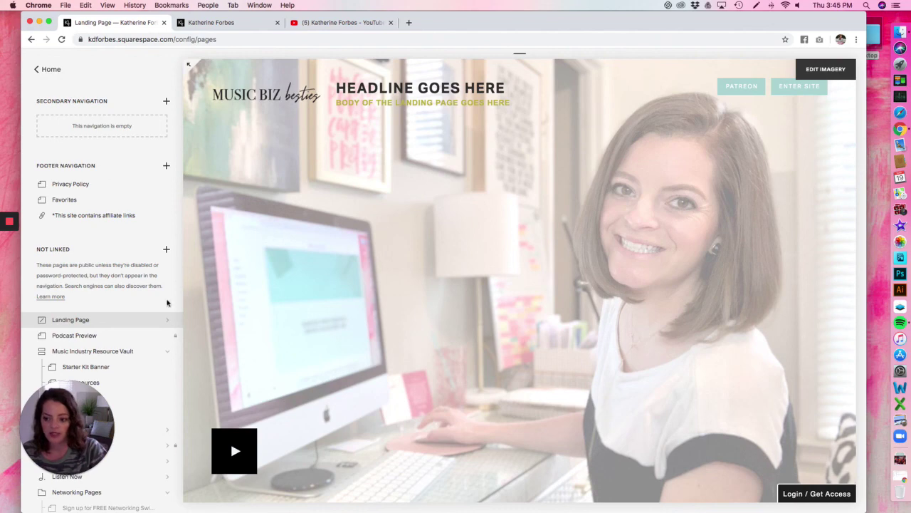
From the page list, check the Set as Homepage option in the Landing Page's settings and close them without applying it.
mouse_move(153, 321)
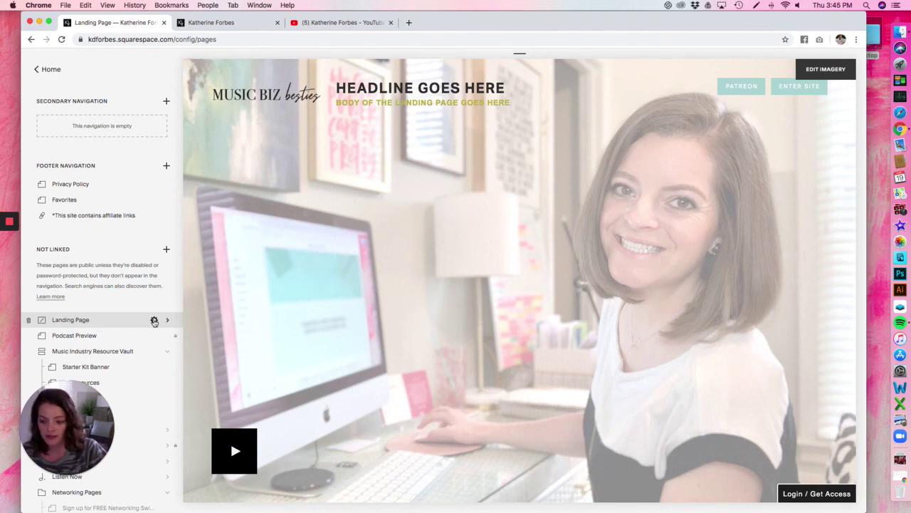
click(154, 321)
scroll(552, 299, down, 5)
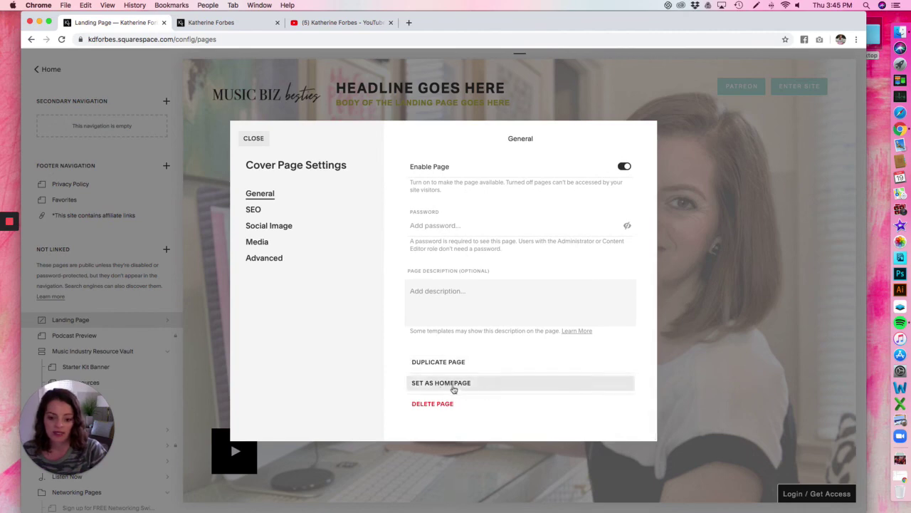
click(254, 138)
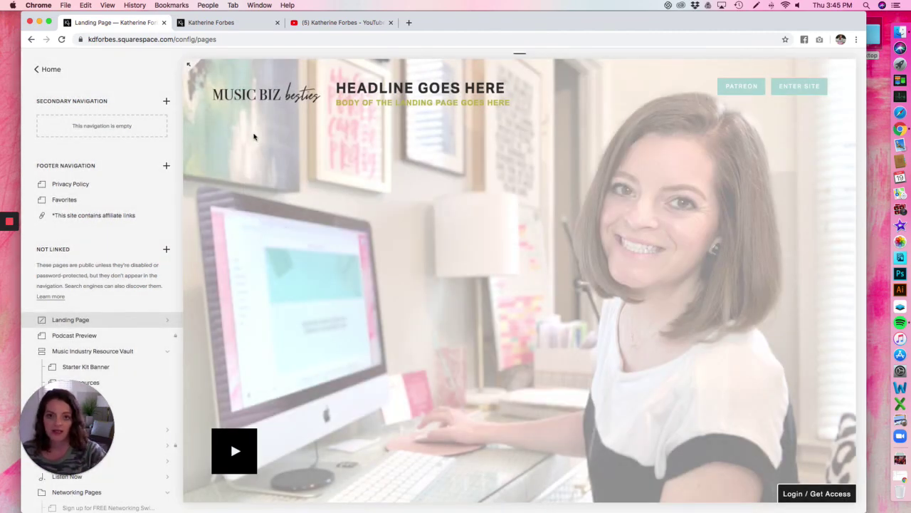
Check the homepage status in the Home index's general settings and close them without changes.
scroll(122, 196, up, 5)
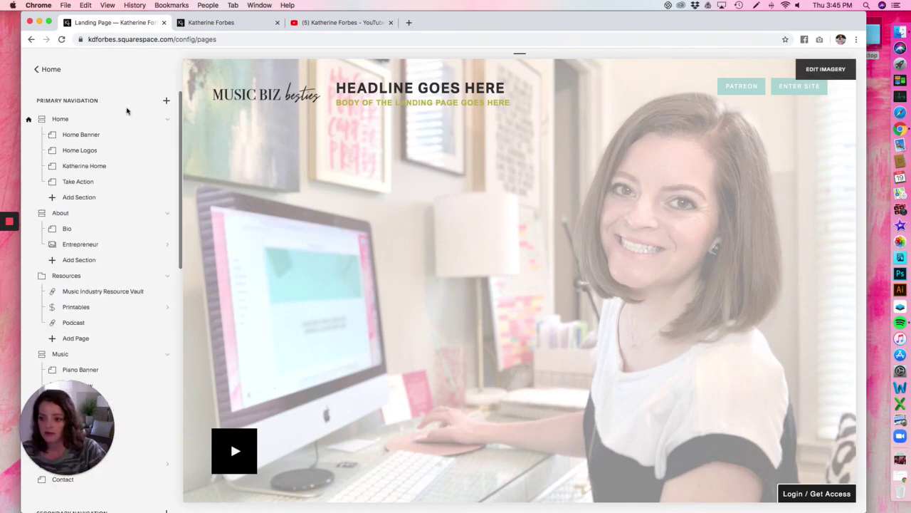
click(154, 121)
scroll(419, 328, down, 5)
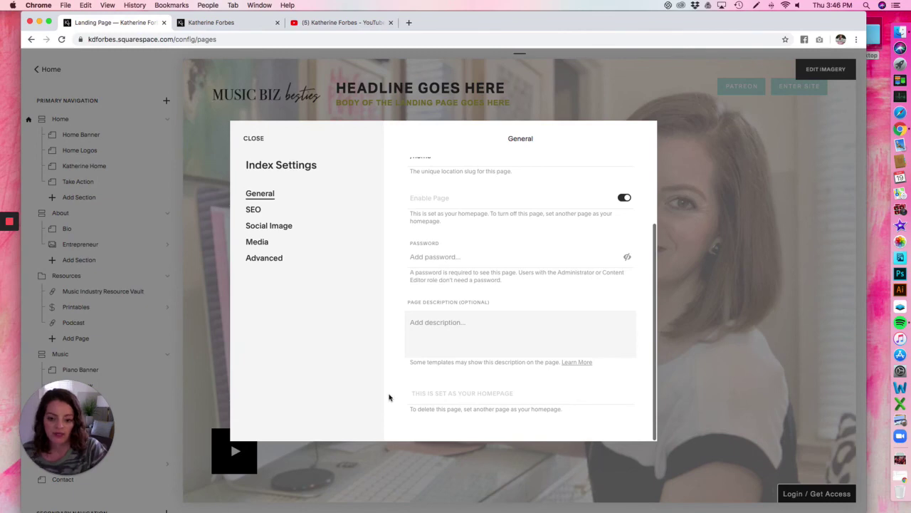
click(253, 139)
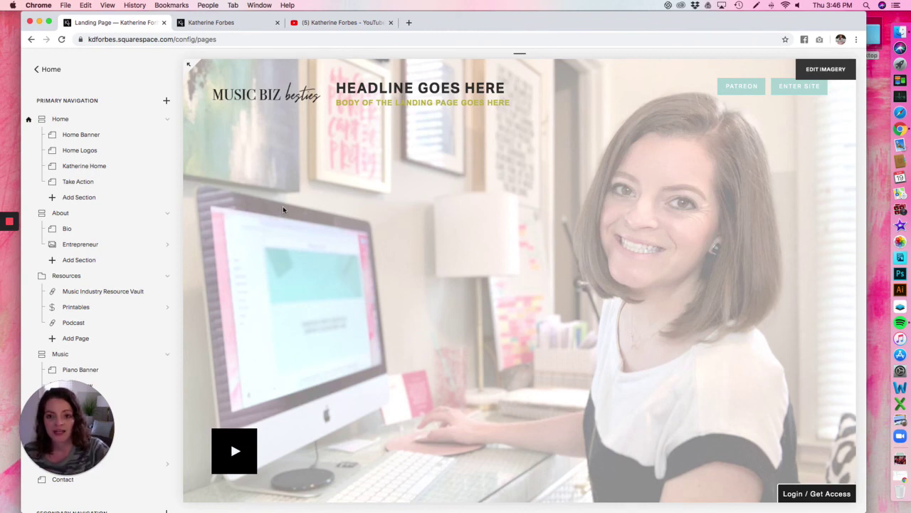
mouse_move(11, 223)
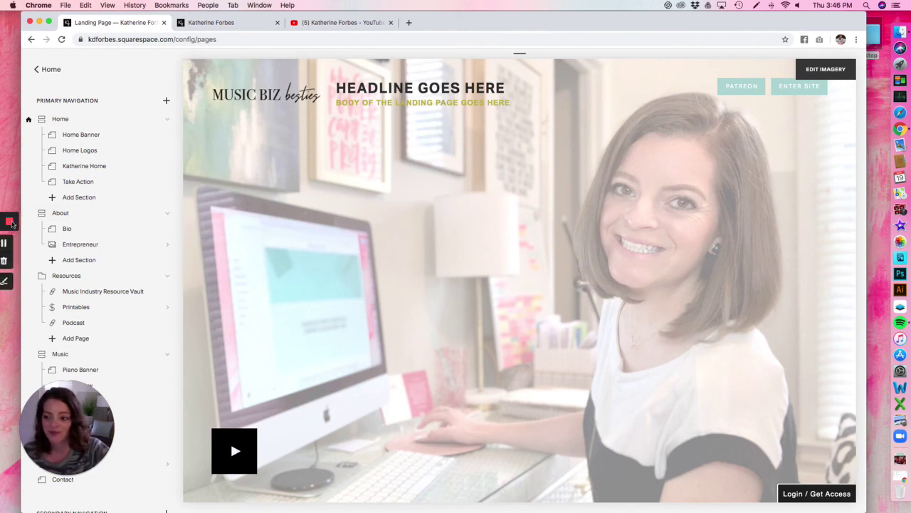